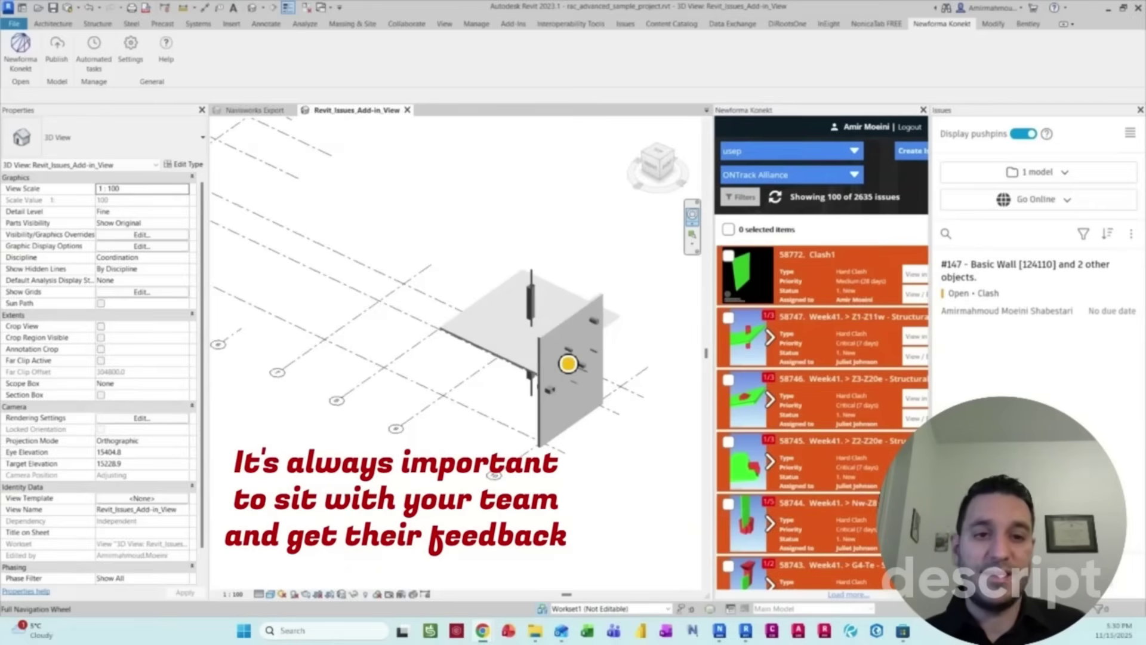
Look at the Navisworks Export 3D view and return to Revit_Issues_Add-in_View
{"action": "middle_click_drag", "start_coordinate": [440, 222], "coordinate": [417, 213]}
{"action": "left_click", "coordinate": [266, 111]}
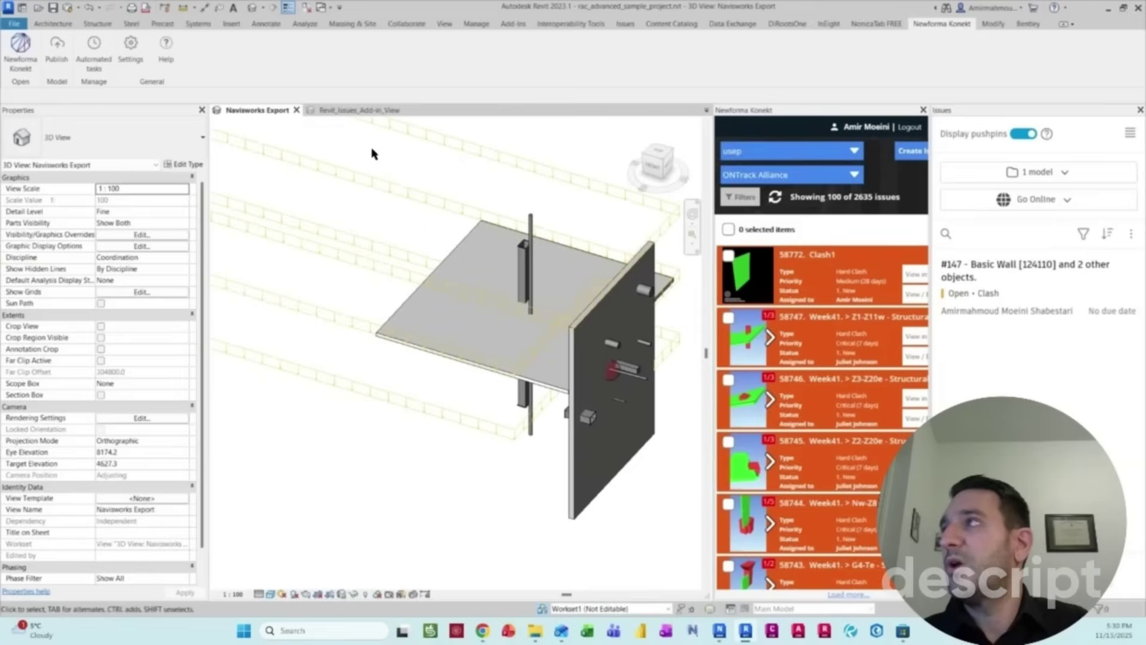
{"action": "left_click", "coordinate": [335, 110]}
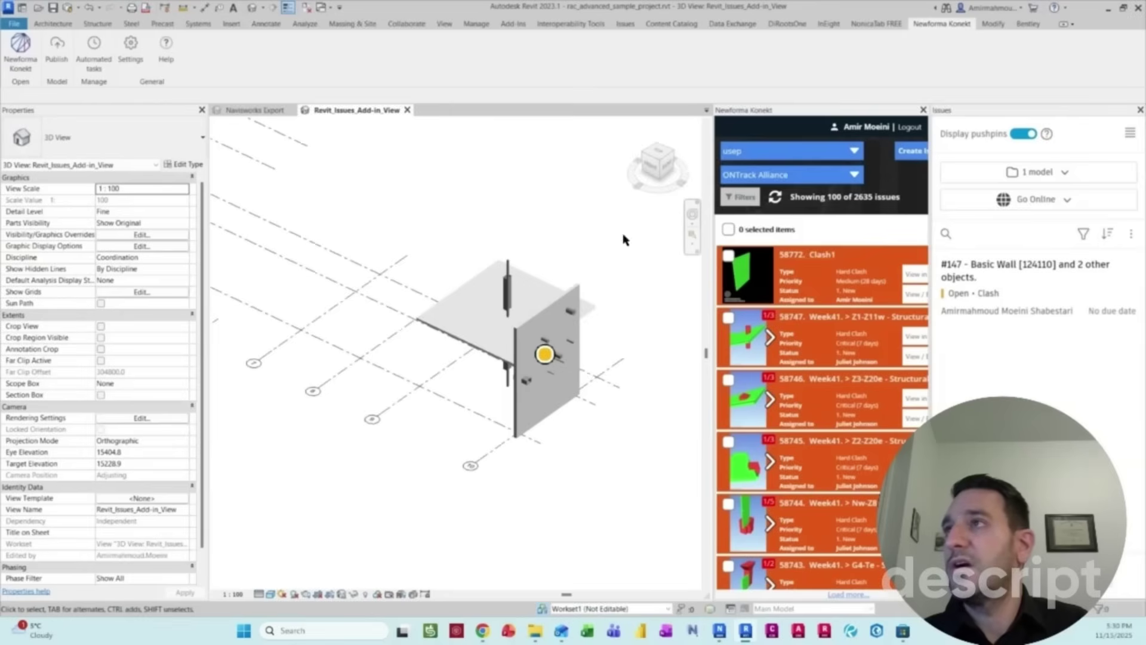
Close the Newforma Konekt and Issues panes and display the Project Browser
{"action": "left_click", "coordinate": [923, 110]}
{"action": "left_click", "coordinate": [1140, 110]}
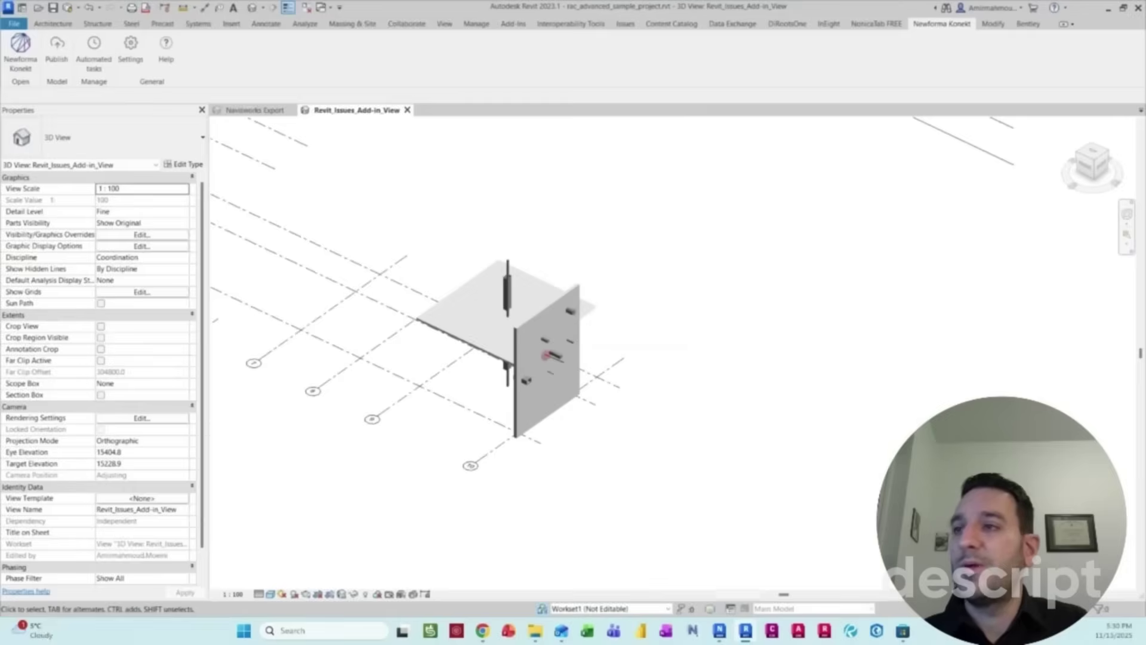
{"action": "left_click", "coordinate": [445, 23]}
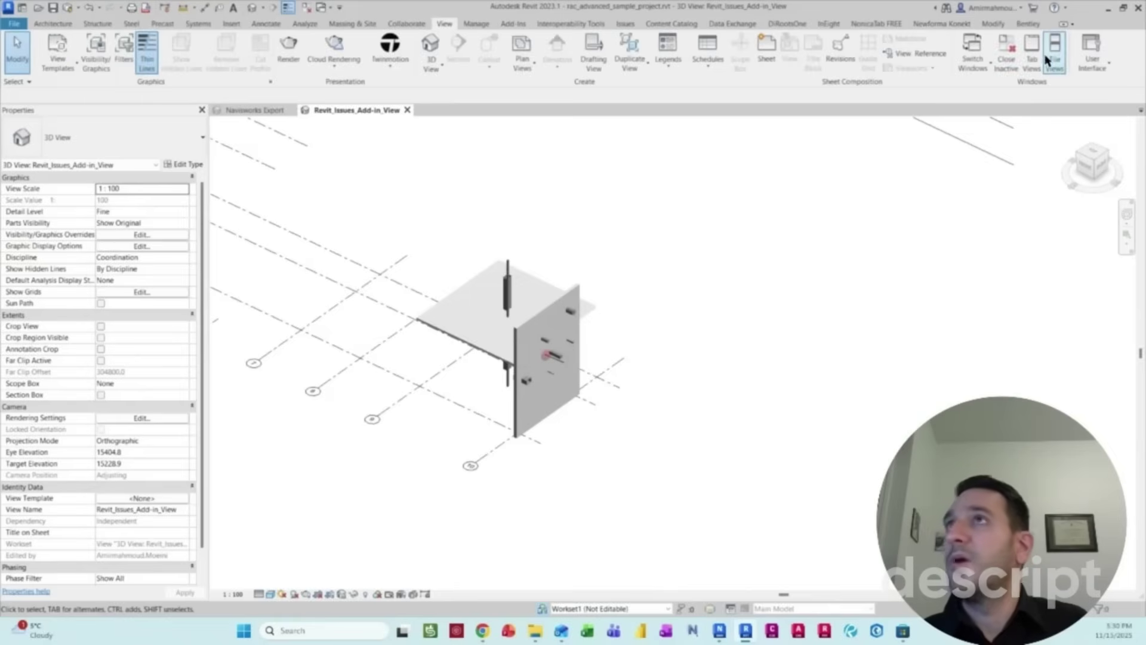
{"action": "left_click", "coordinate": [1092, 54]}
{"action": "left_click", "coordinate": [1049, 110]}
{"action": "key", "text": "Escape"}
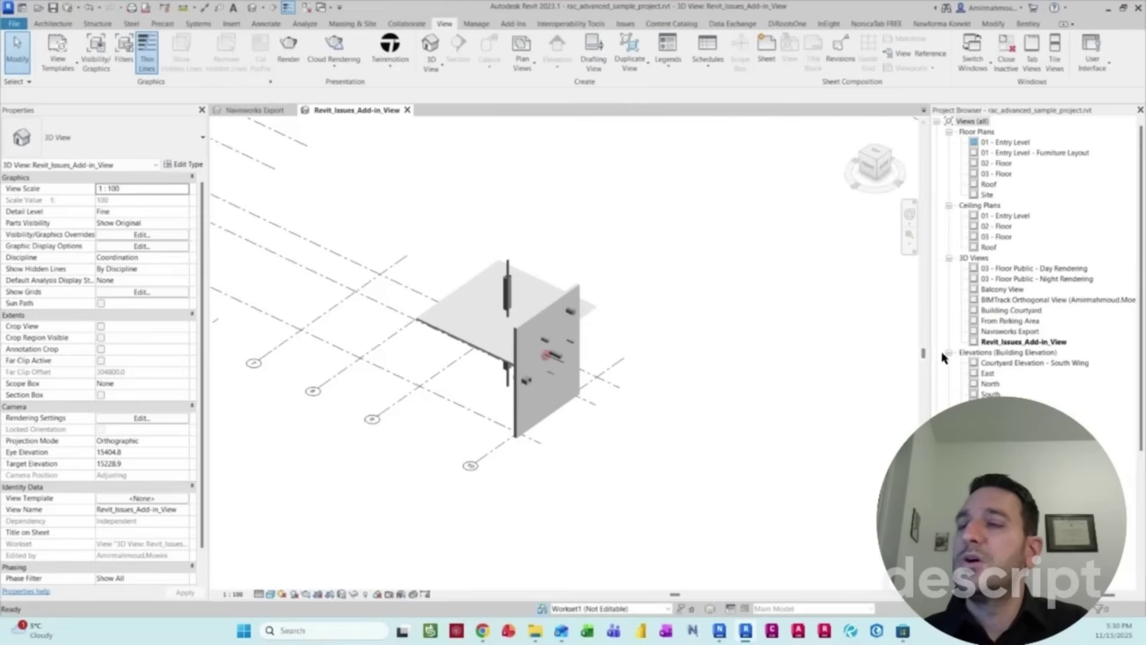
Open the linked structural model rst_advanced_sample_project.rvt in this session, unloading its link from the host model
{"action": "scroll", "coordinate": [1002, 538], "scroll_direction": "down", "scroll_amount": 3}
{"action": "right_click", "coordinate": [1002, 582]}
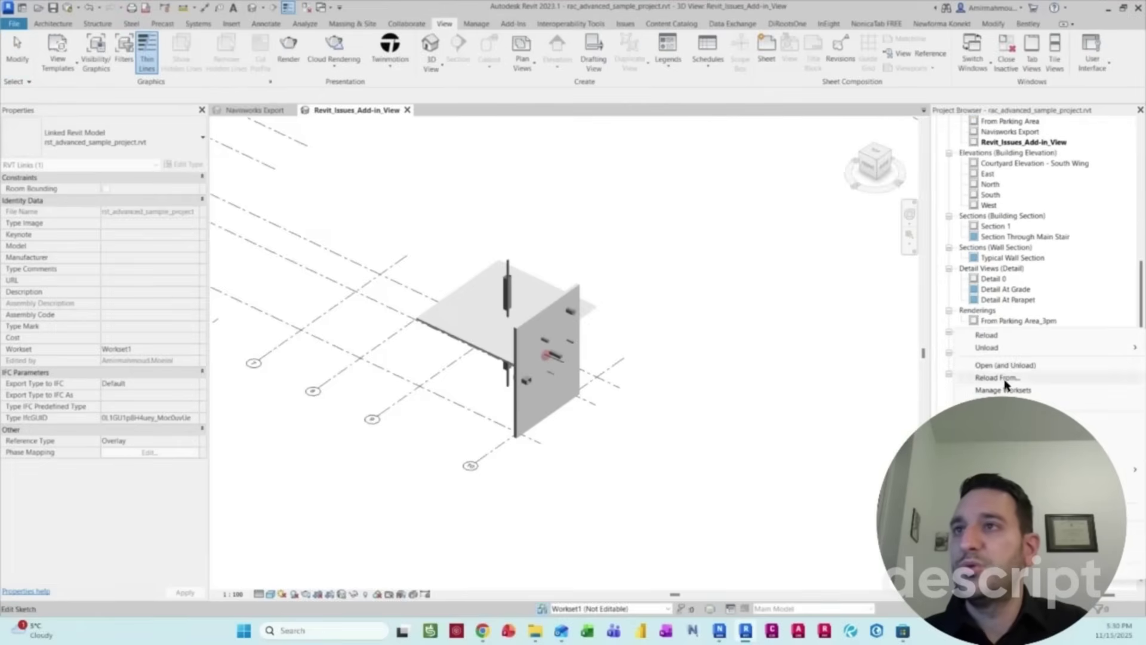
{"action": "left_click", "coordinate": [986, 347]}
{"action": "left_click", "coordinate": [601, 336]}
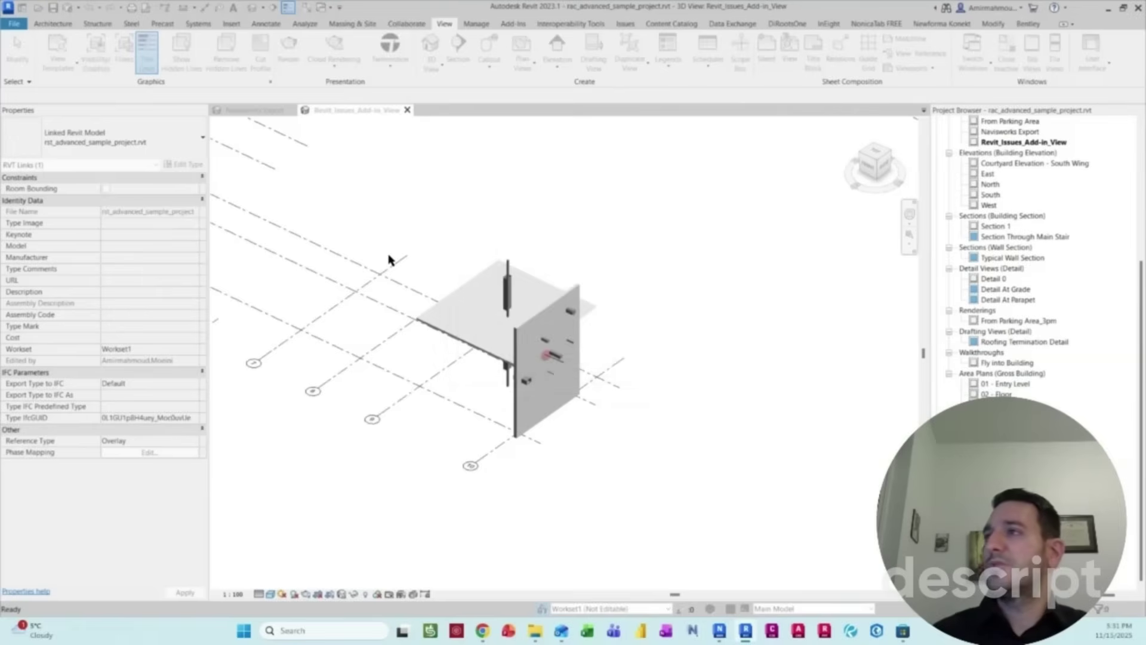
{"action": "left_click", "coordinate": [827, 574]}
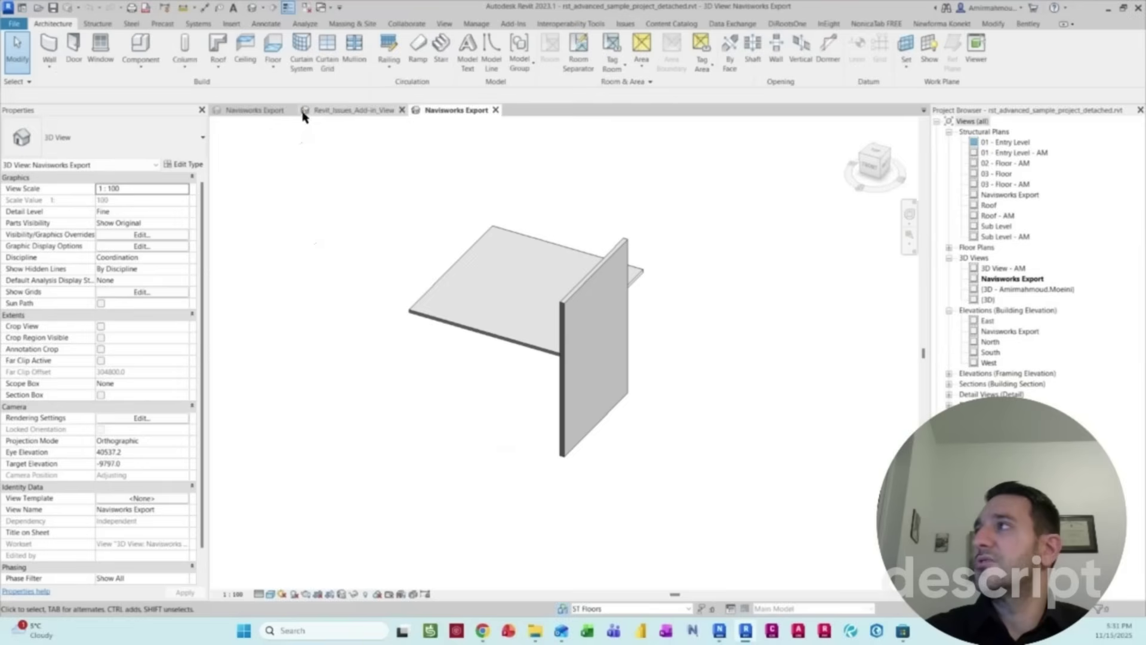
Close the architectural model's Navisworks Export view and return to Revit_Issues_Add-in_View, keeping the structural view open
{"action": "left_click", "coordinate": [471, 328]}
{"action": "left_click", "coordinate": [563, 421]}
{"action": "left_click", "coordinate": [486, 406]}
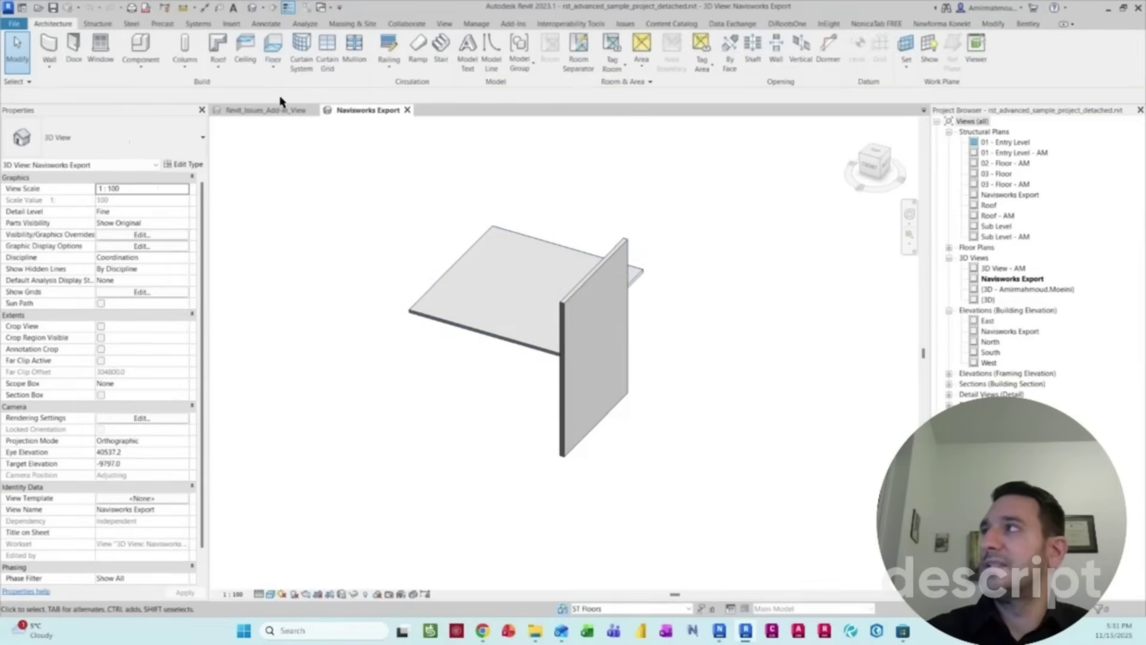
{"action": "left_click", "coordinate": [290, 116]}
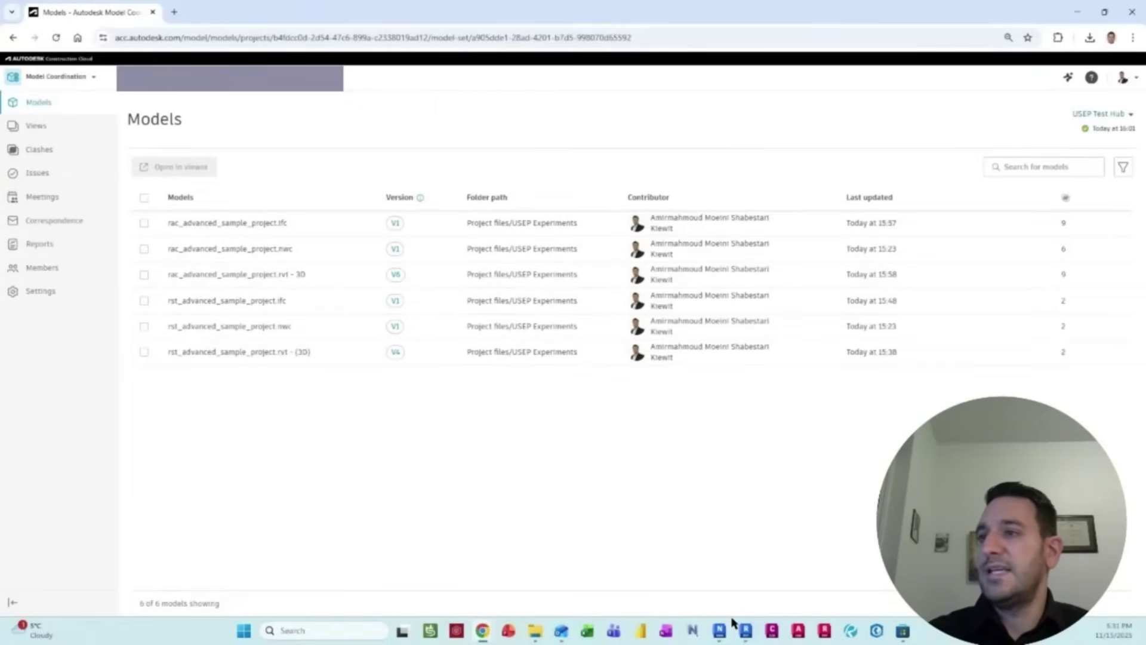
Switch back to Revit and compare the architectural Revit_Issues_Add-in_View with the structural model's Navisworks Export view
{"action": "left_click", "coordinate": [745, 630]}
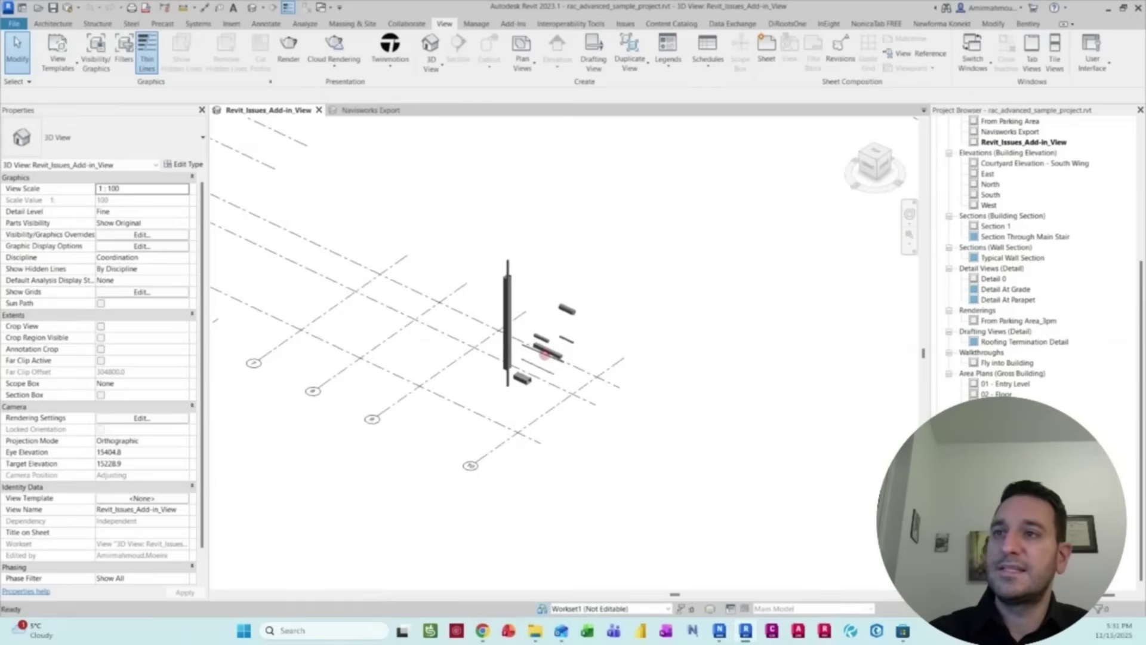
{"action": "right_click", "coordinate": [1009, 581]}
{"action": "left_click", "coordinate": [604, 487]}
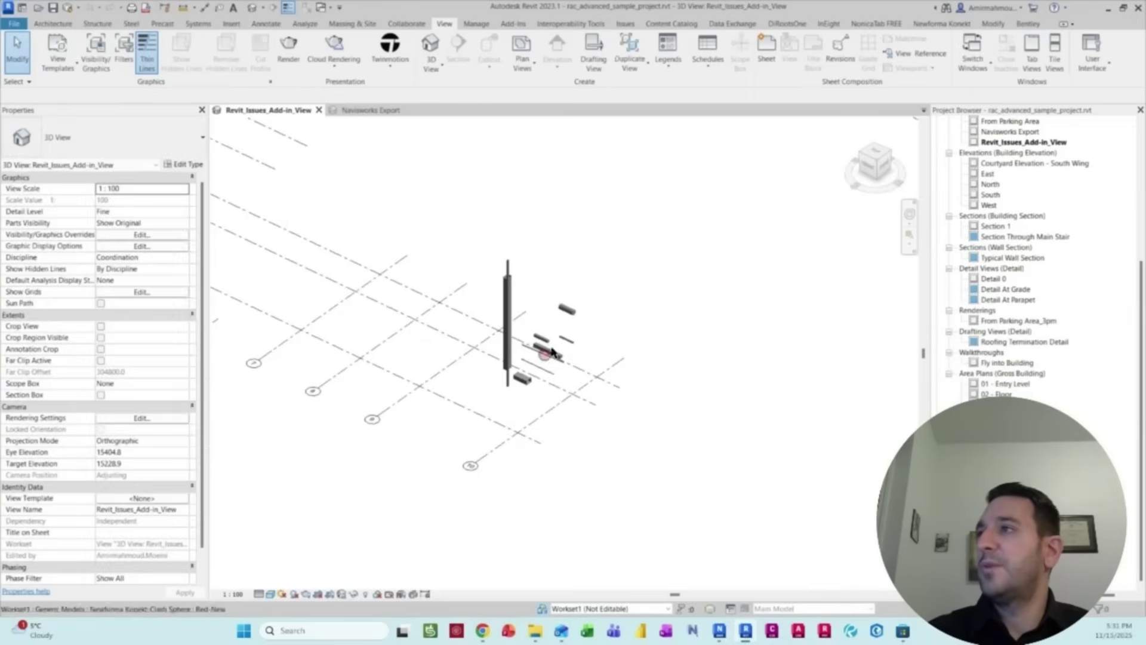
{"action": "left_click", "coordinate": [366, 114]}
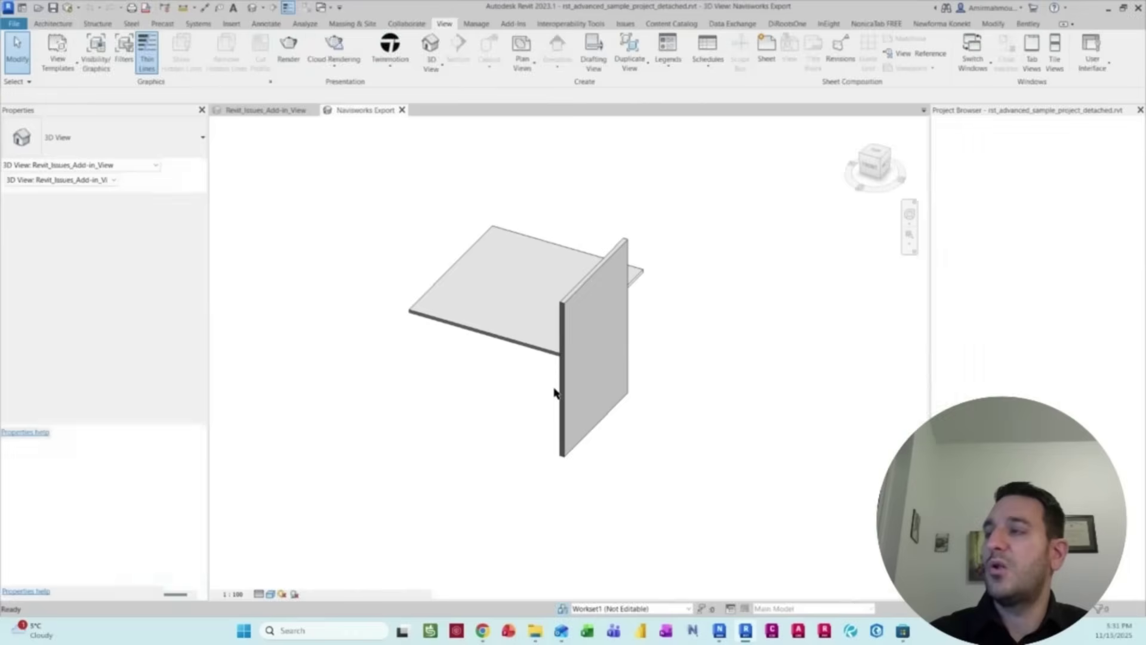
{"action": "left_click", "coordinate": [292, 113]}
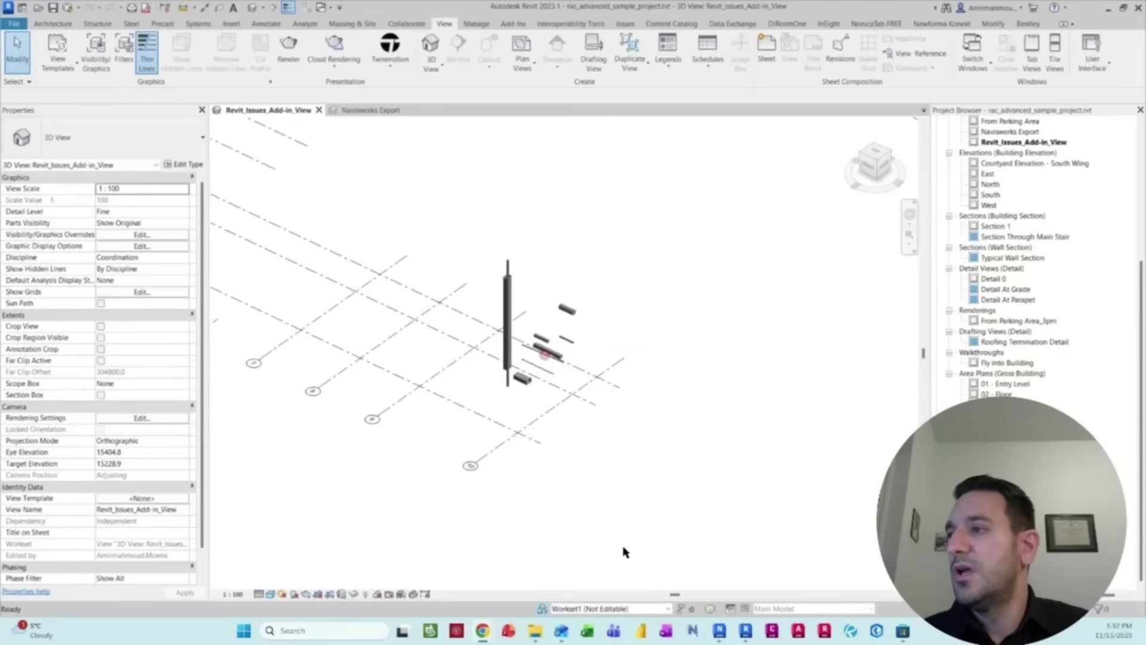
Switch to Autodesk Model Coordination and open the 3D views of rac_advanced_sample_project.rvt and rst_advanced_sample_project.rvt together in the viewer
{"action": "mouse_move", "coordinate": [496, 632]}
{"action": "left_click", "coordinate": [612, 576]}
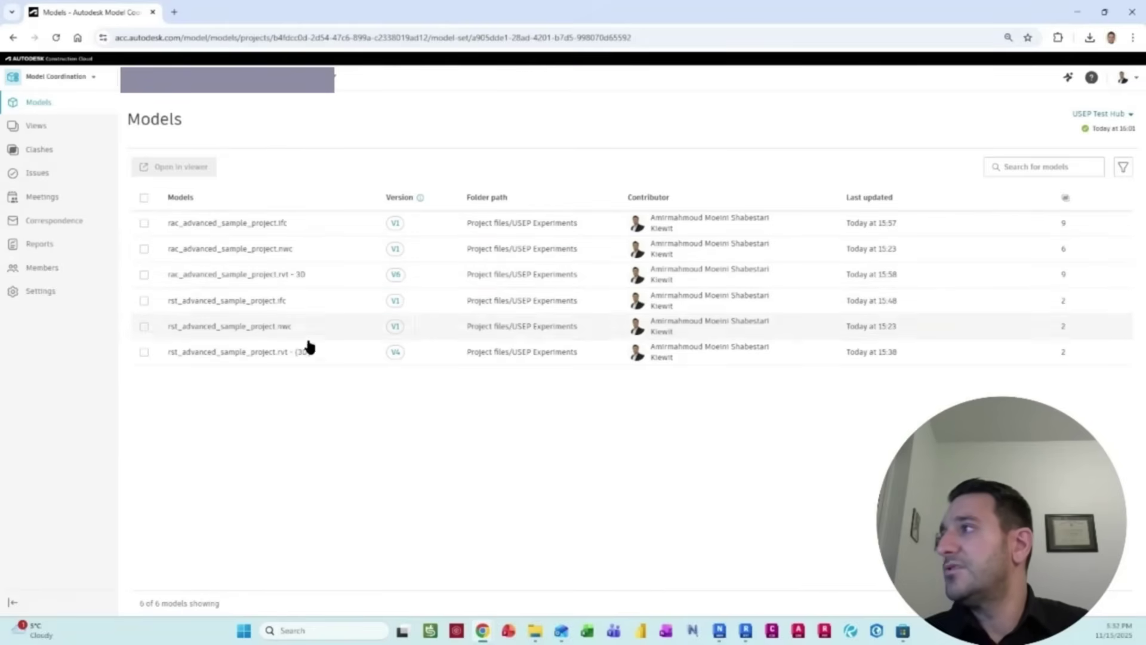
{"action": "left_click", "coordinate": [144, 352]}
{"action": "left_click", "coordinate": [143, 275]}
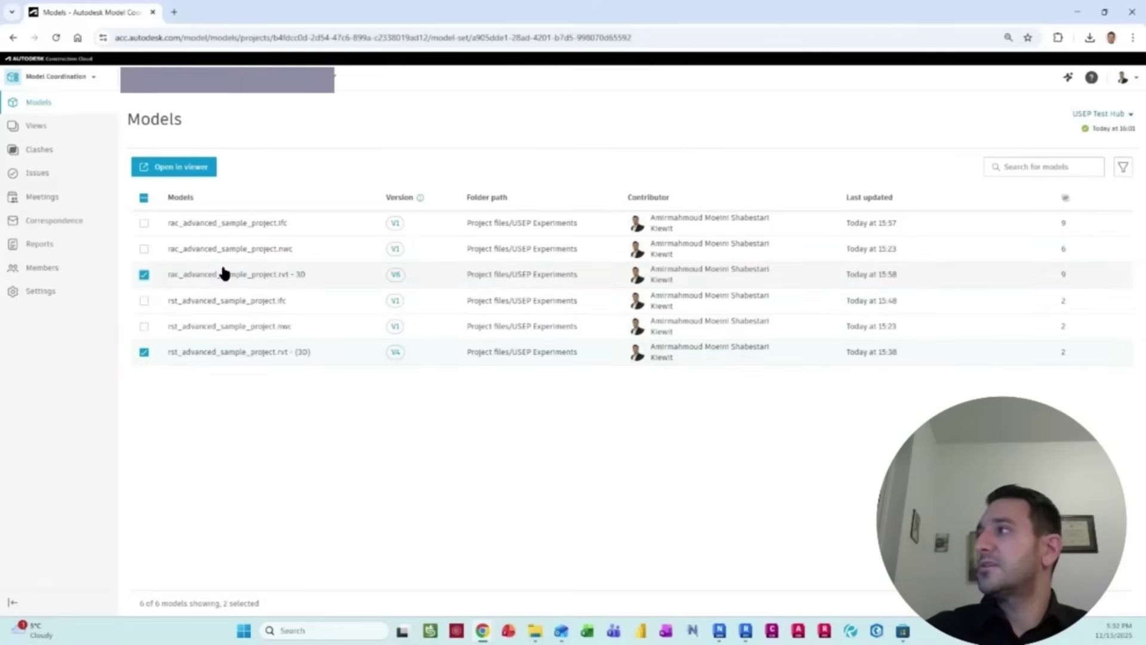
{"action": "left_click", "coordinate": [203, 168]}
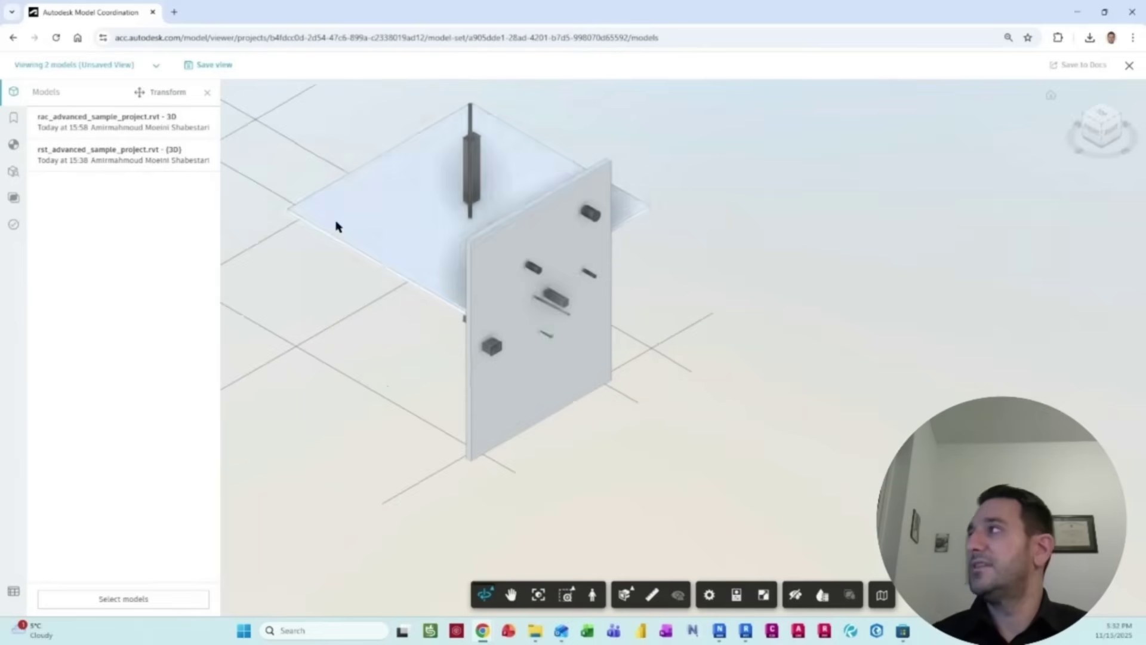
Show the clashes between the two models and examine the Basic Wall clash group from several angles
{"action": "left_click", "coordinate": [18, 201]}
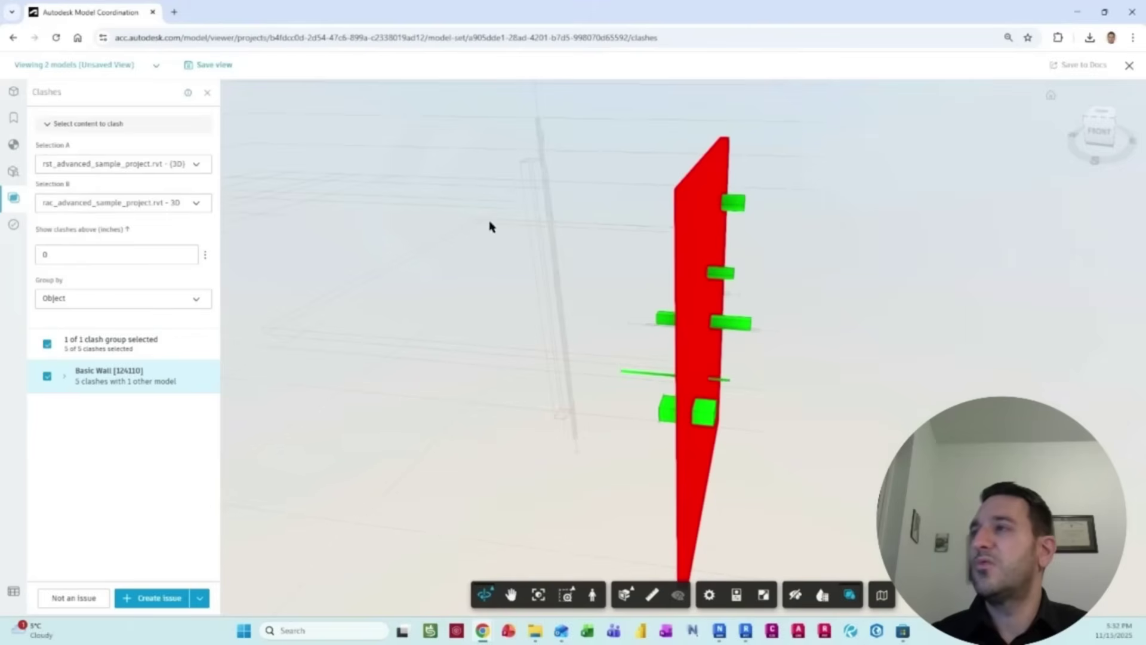
{"action": "scroll", "coordinate": [528, 339], "scroll_direction": "down", "scroll_amount": 4}
{"action": "left_click_drag", "start_coordinate": [527, 338], "coordinate": [439, 319]}
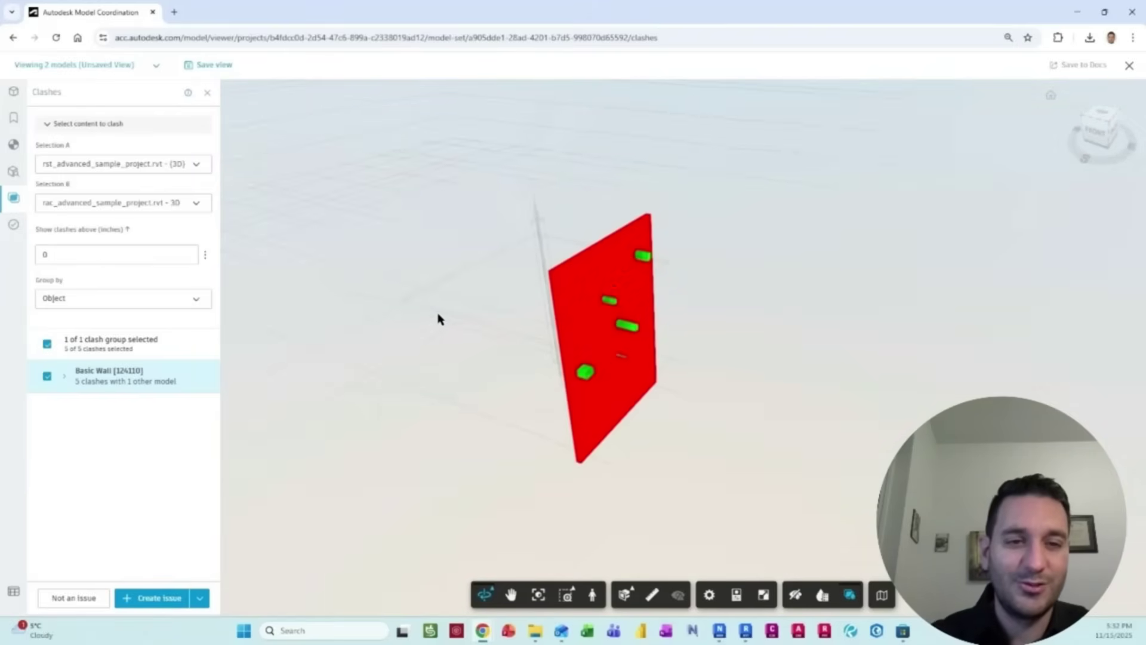
{"action": "left_click_drag", "start_coordinate": [380, 455], "coordinate": [477, 445]}
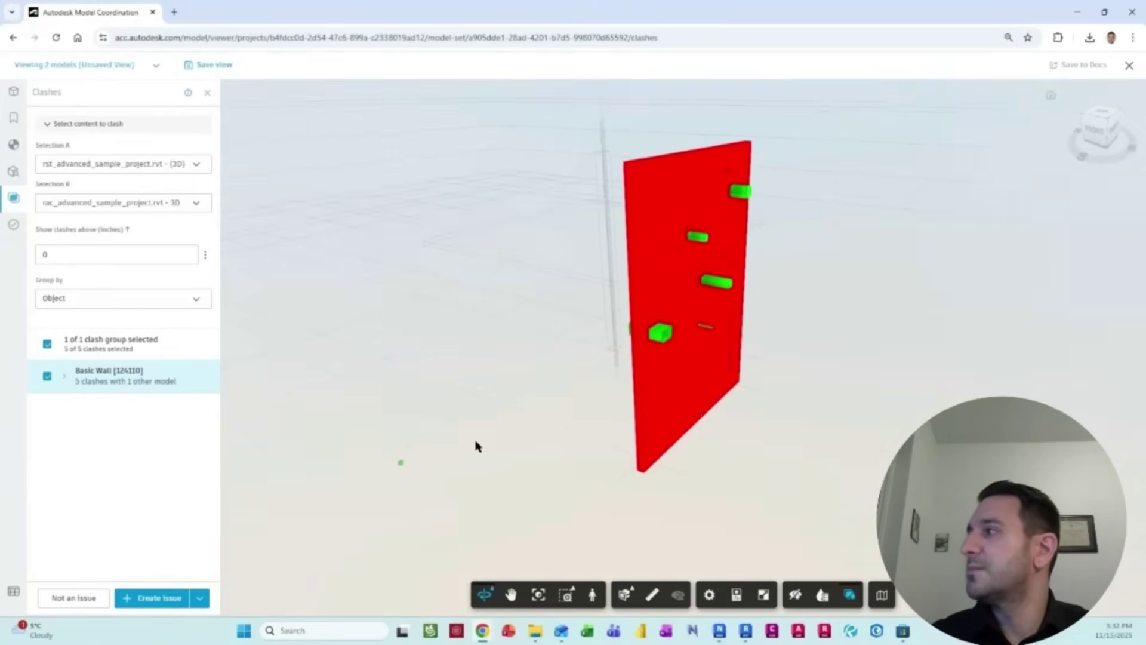
{"action": "left_click", "coordinate": [199, 598]}
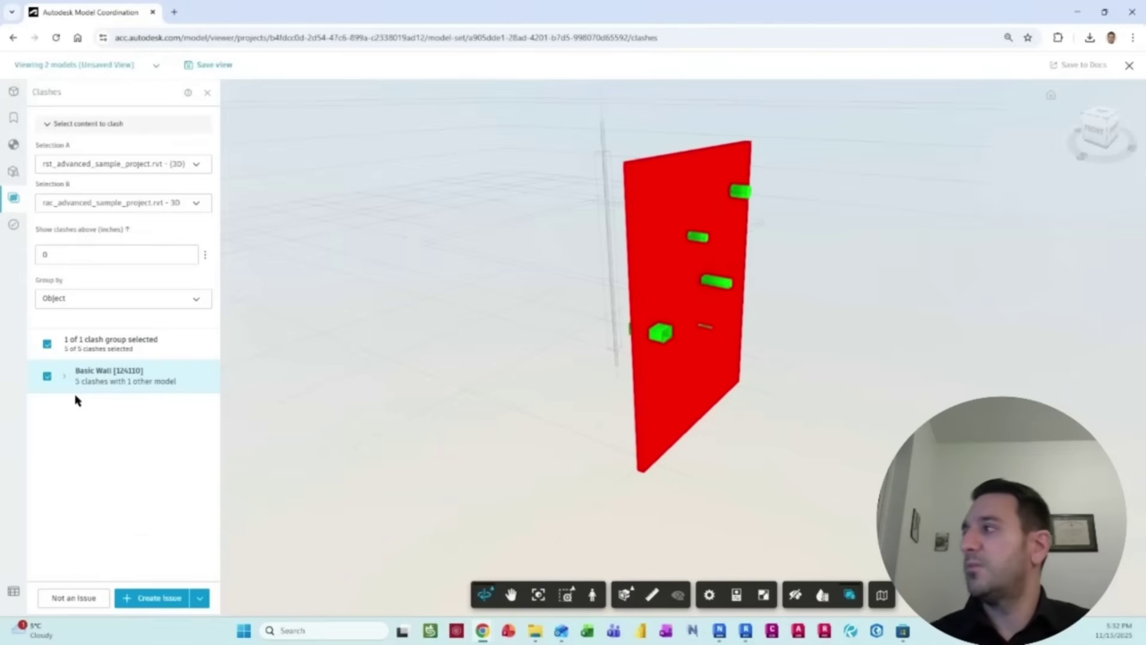
Expand the Basic Wall clash group and select only the clashes with both Pipe Types and the Rectangular Duct
{"action": "left_click", "coordinate": [47, 376]}
{"action": "left_click", "coordinate": [64, 376]}
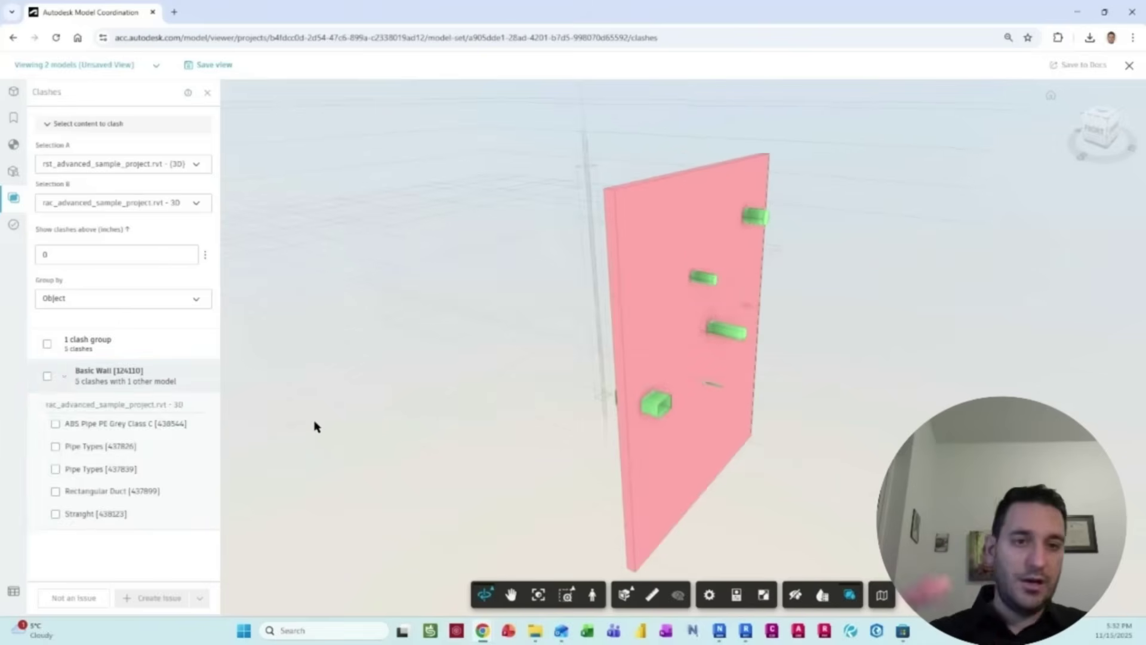
{"action": "left_click", "coordinate": [56, 423]}
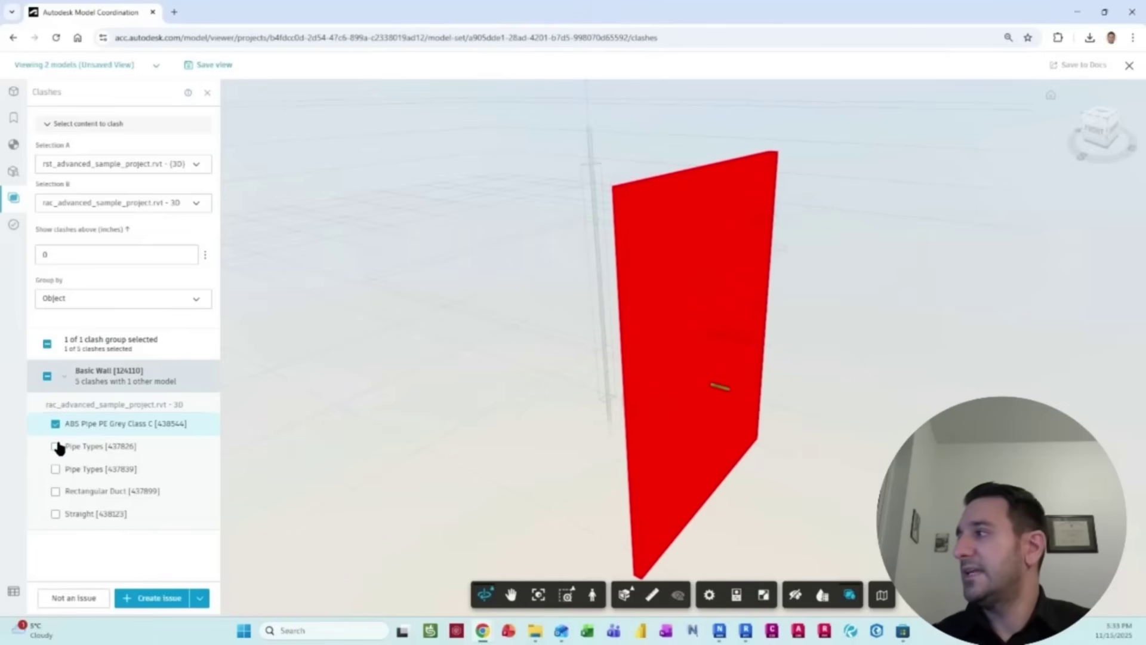
{"action": "left_click", "coordinate": [55, 446]}
{"action": "left_click", "coordinate": [56, 469]}
{"action": "left_click", "coordinate": [56, 491]}
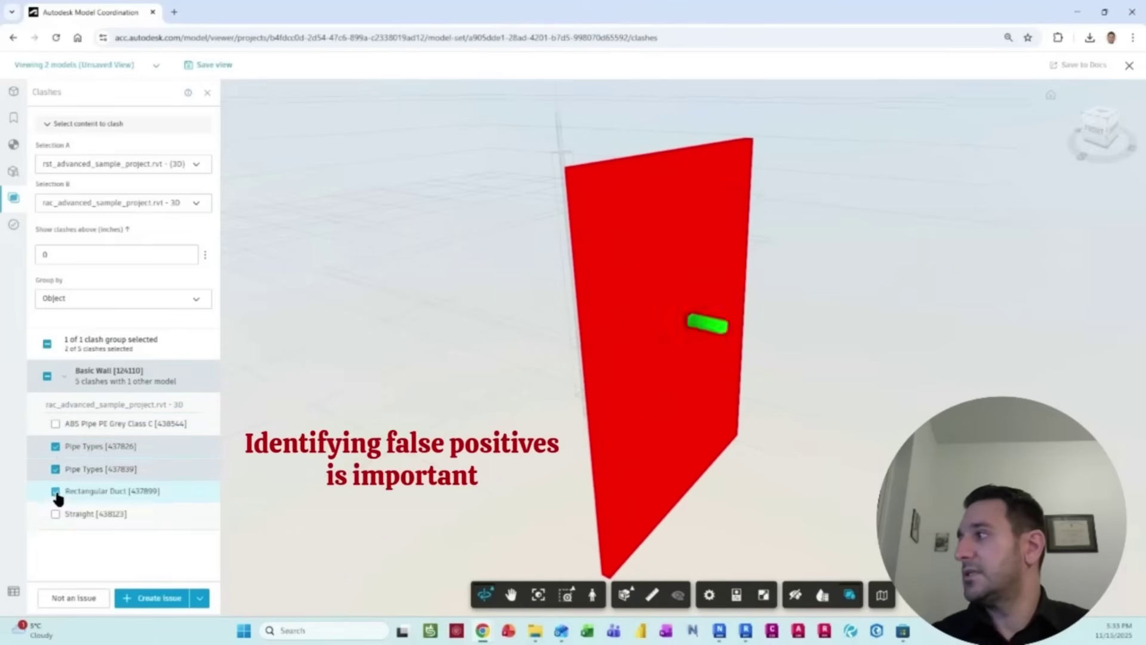
Mark the selected clashes as not an issue with the reason Valid Interface and the comment "sleeves allowed"
{"action": "left_click", "coordinate": [71, 598]}
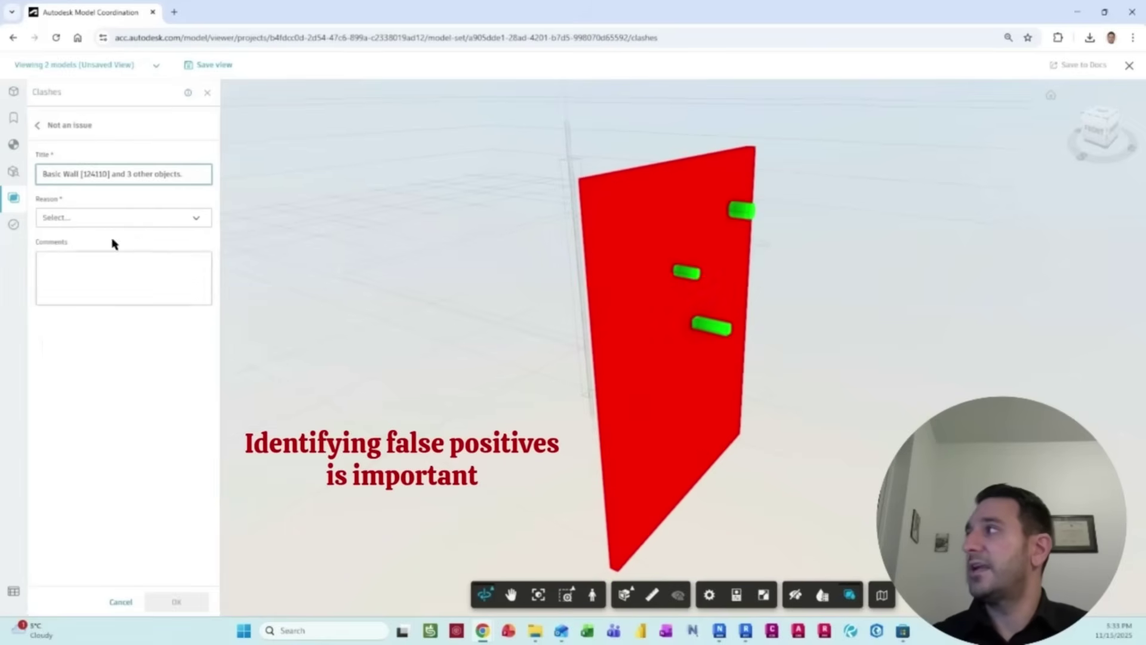
{"action": "left_click", "coordinate": [56, 218]}
{"action": "left_click", "coordinate": [91, 240]}
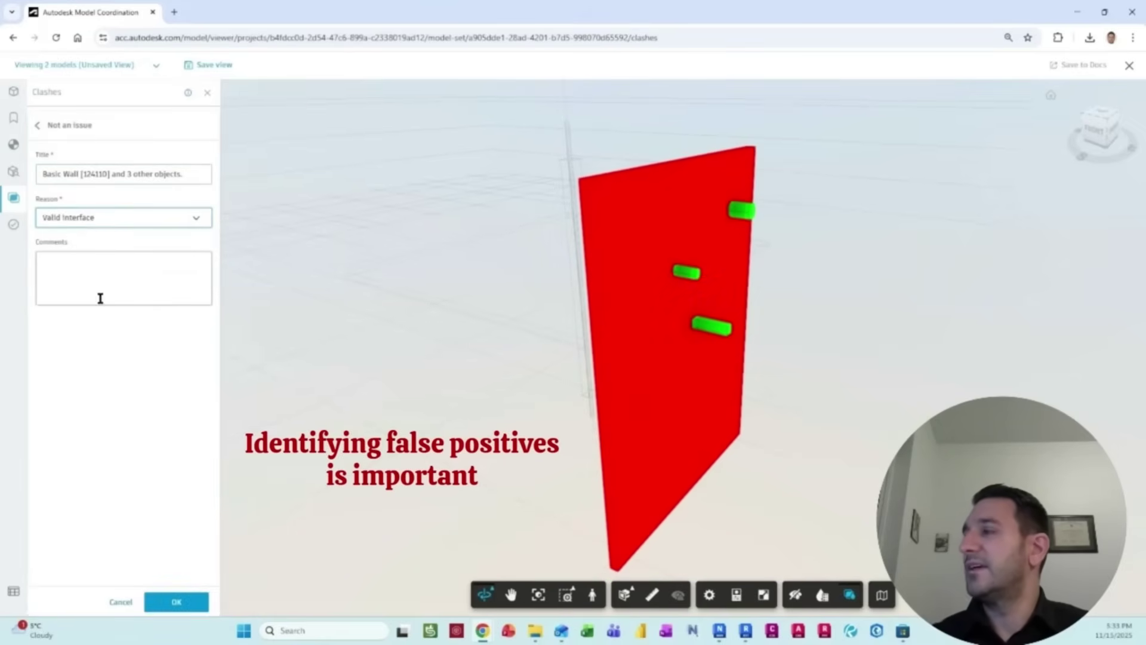
{"action": "left_click", "coordinate": [76, 258]}
{"action": "type", "text": "sleeve"}
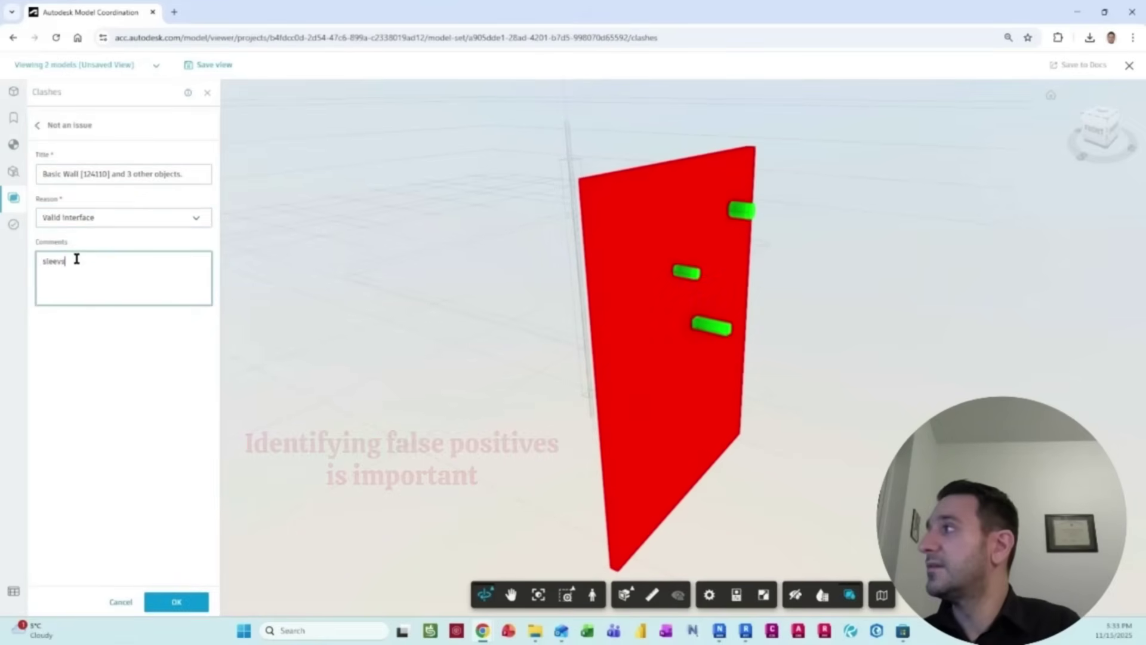
{"action": "type", "text": "s allowed"}
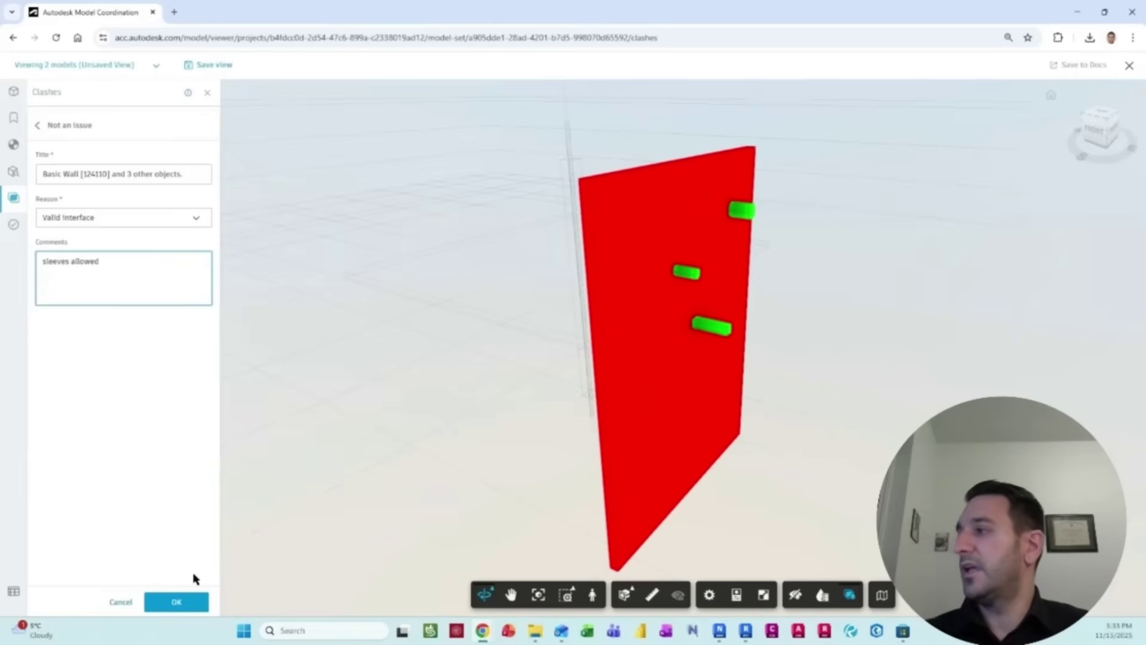
{"action": "left_click", "coordinate": [186, 602]}
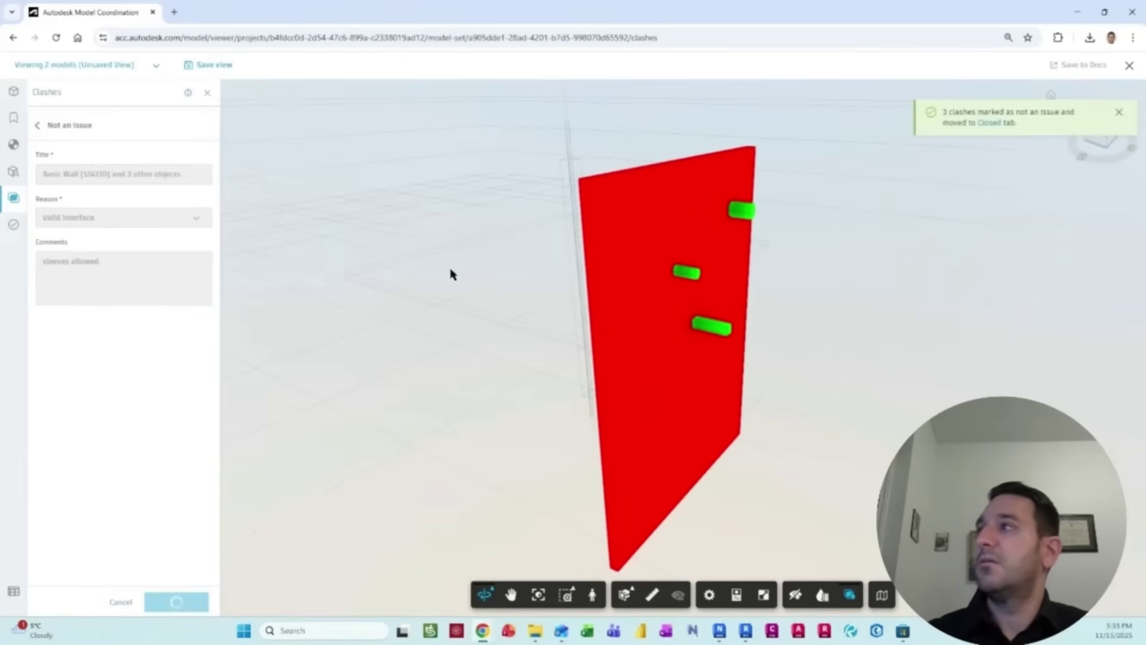
Inspect the remaining ABS Pipe PE Grey Class C clash and leave only the Straight clash selected
{"action": "left_click", "coordinate": [55, 424]}
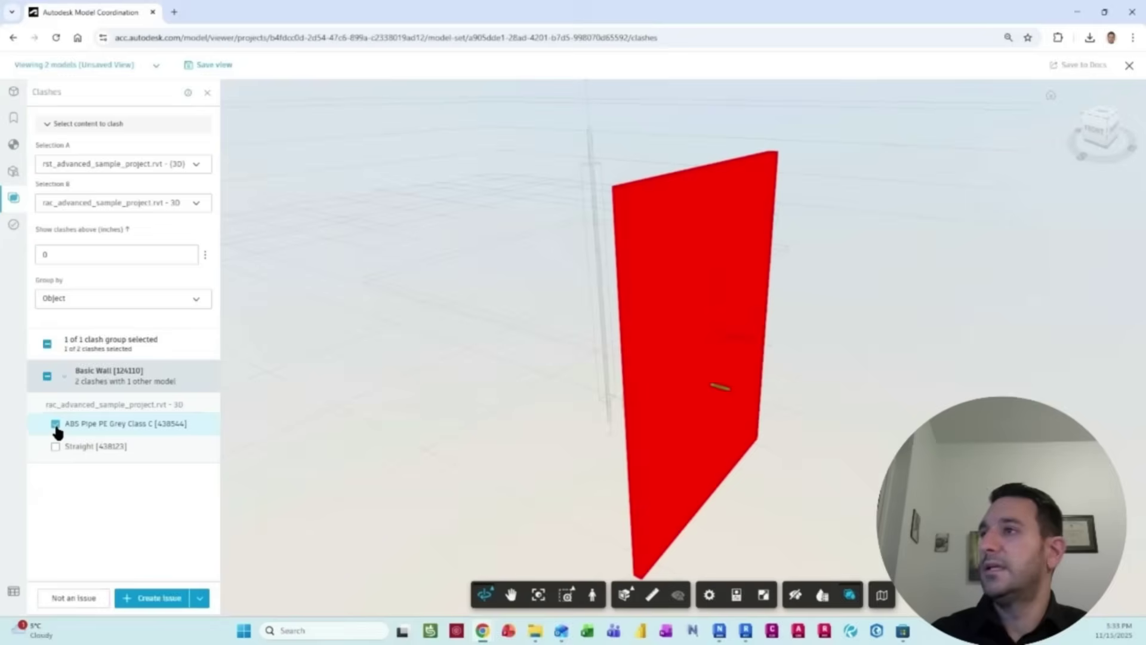
{"action": "left_click", "coordinate": [56, 425]}
{"action": "left_click", "coordinate": [55, 447]}
{"action": "left_click_drag", "start_coordinate": [514, 437], "coordinate": [382, 412]}
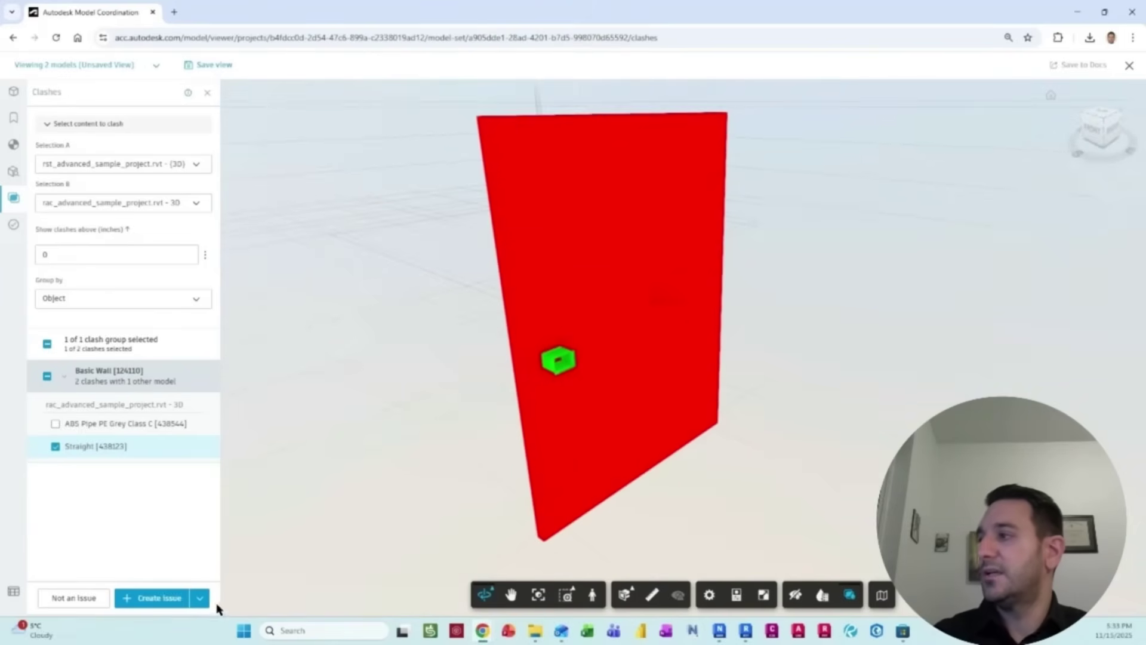
Try to create an issue for the Straight clash on the Basic Wall
{"action": "left_click", "coordinate": [152, 598]}
{"action": "left_click", "coordinate": [200, 601]}
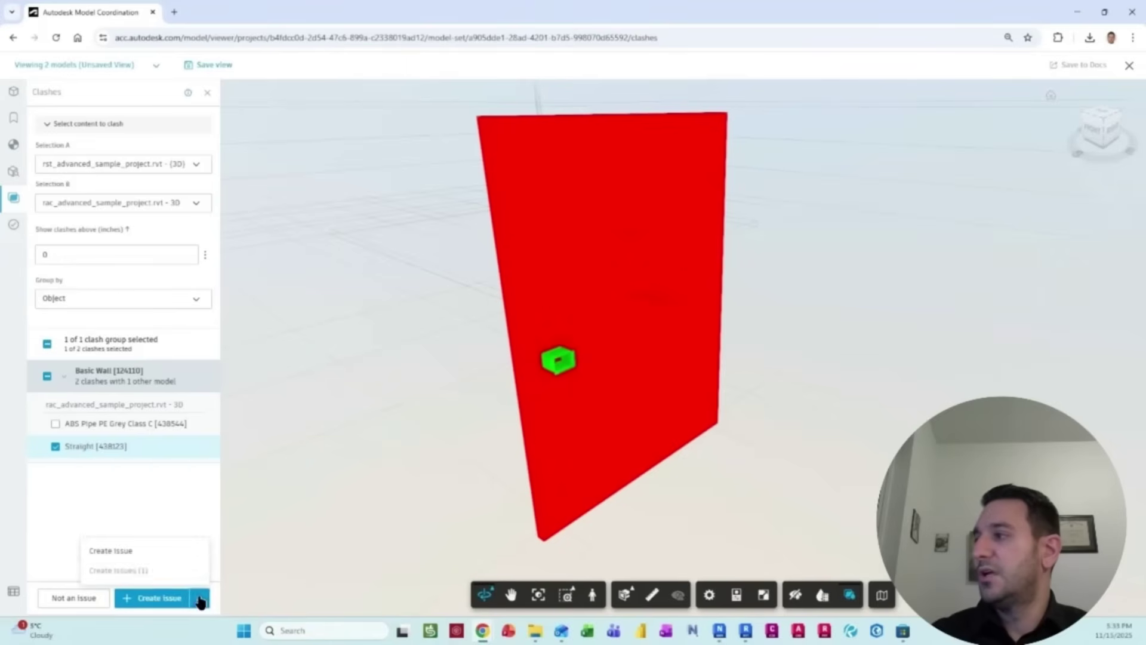
{"action": "left_click", "coordinate": [136, 552]}
{"action": "left_click", "coordinate": [509, 417]}
Try creating issues for the ABS Pipe and Straight clashes together, then deselect the ABS Pipe clash
{"action": "left_click", "coordinate": [55, 423]}
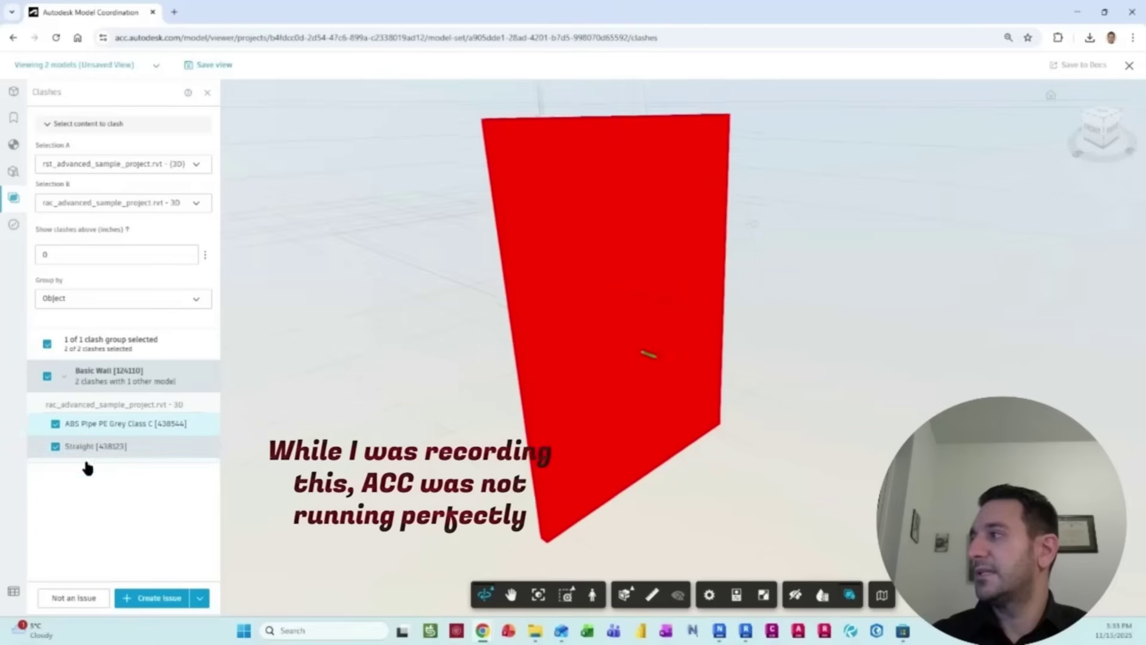
{"action": "left_click", "coordinate": [200, 597]}
{"action": "left_click", "coordinate": [136, 520]}
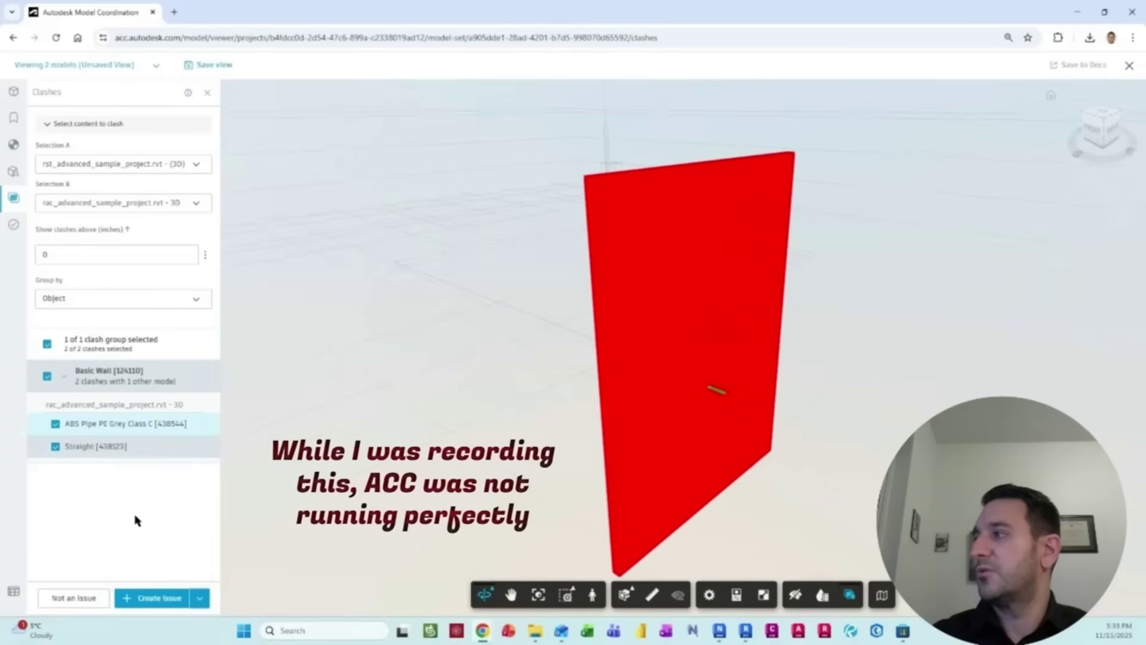
{"action": "left_click", "coordinate": [55, 423]}
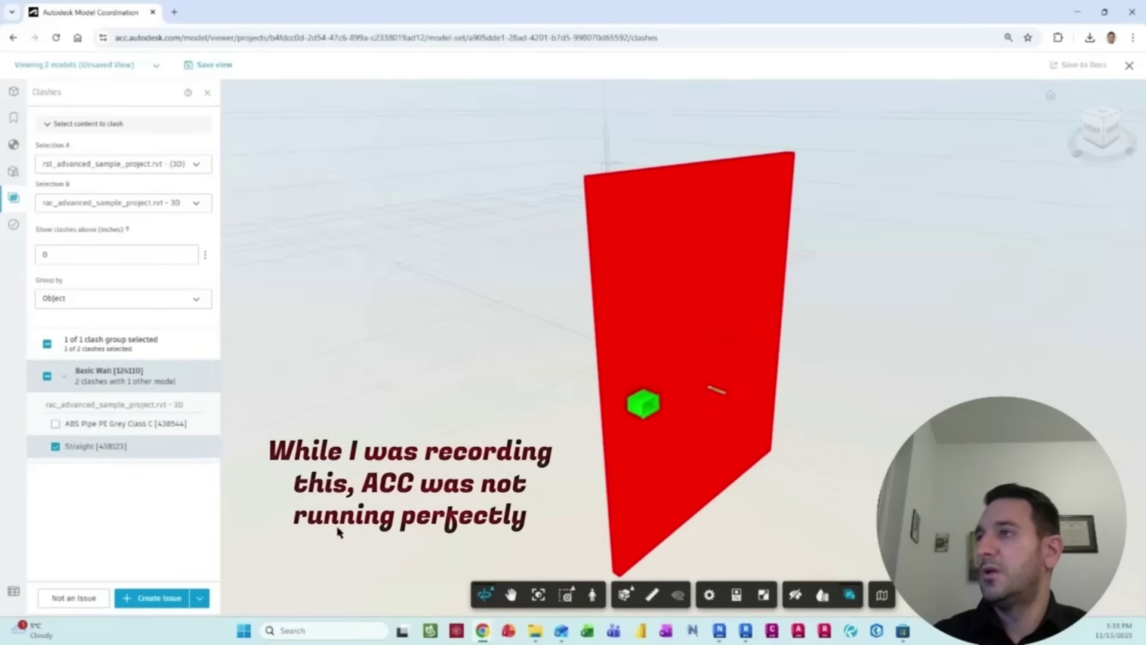
Create an issue for the Straight clash with its pushpin on the duct and accept the proposed title
{"action": "left_click", "coordinate": [149, 599]}
{"action": "left_click", "coordinate": [102, 496]}
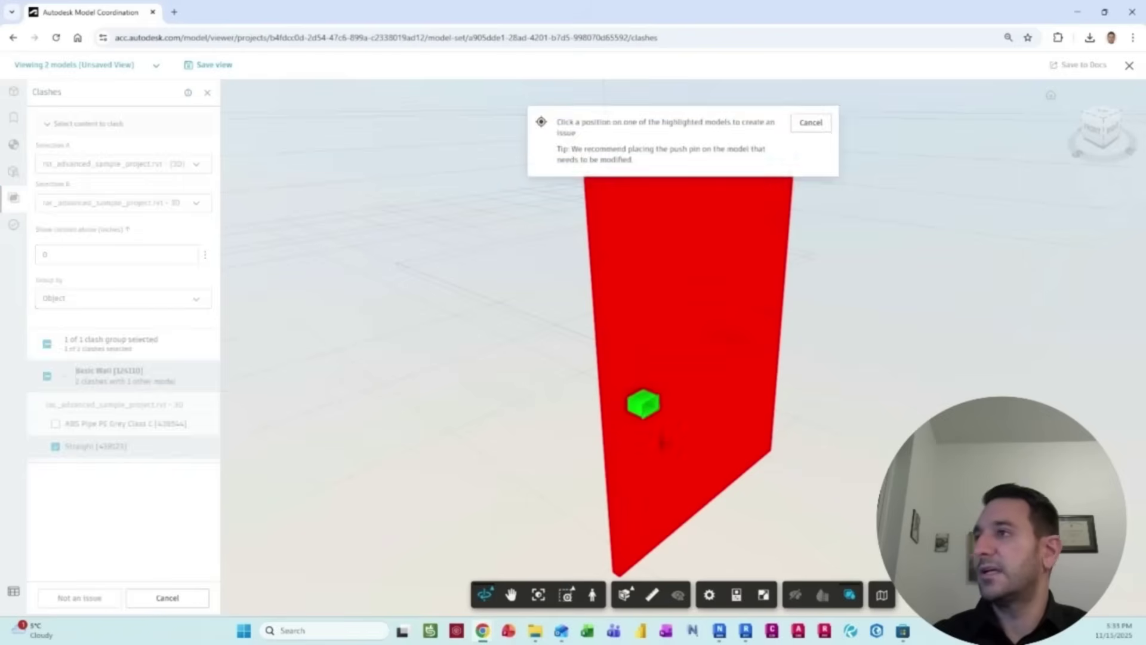
{"action": "left_click", "coordinate": [634, 397]}
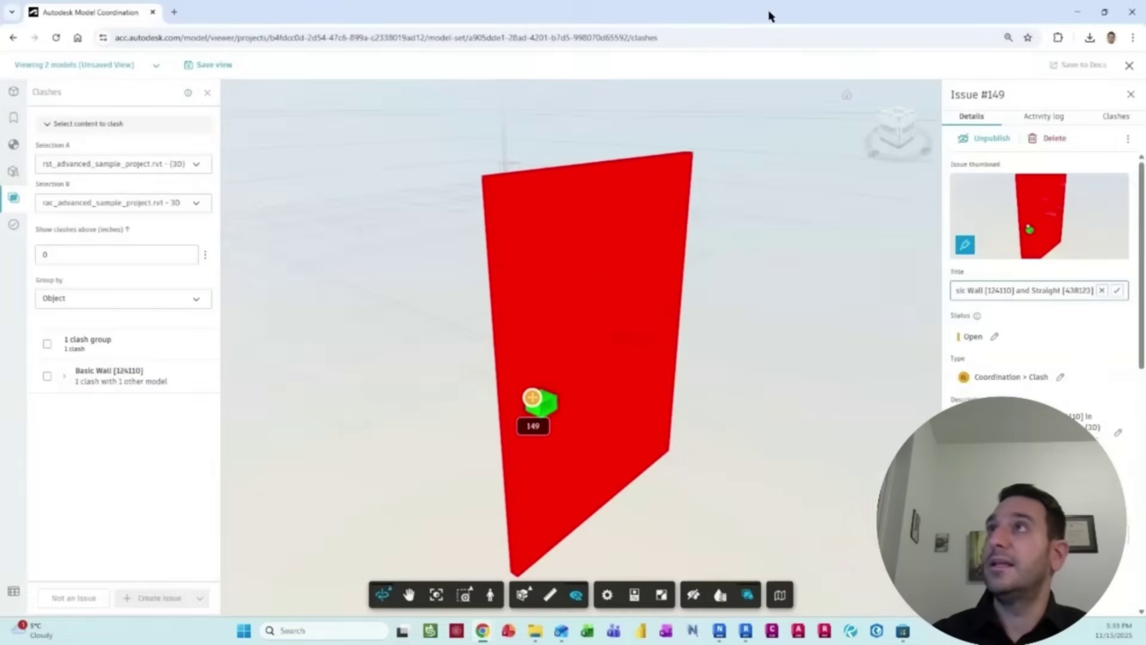
{"action": "double_click", "coordinate": [770, 16]}
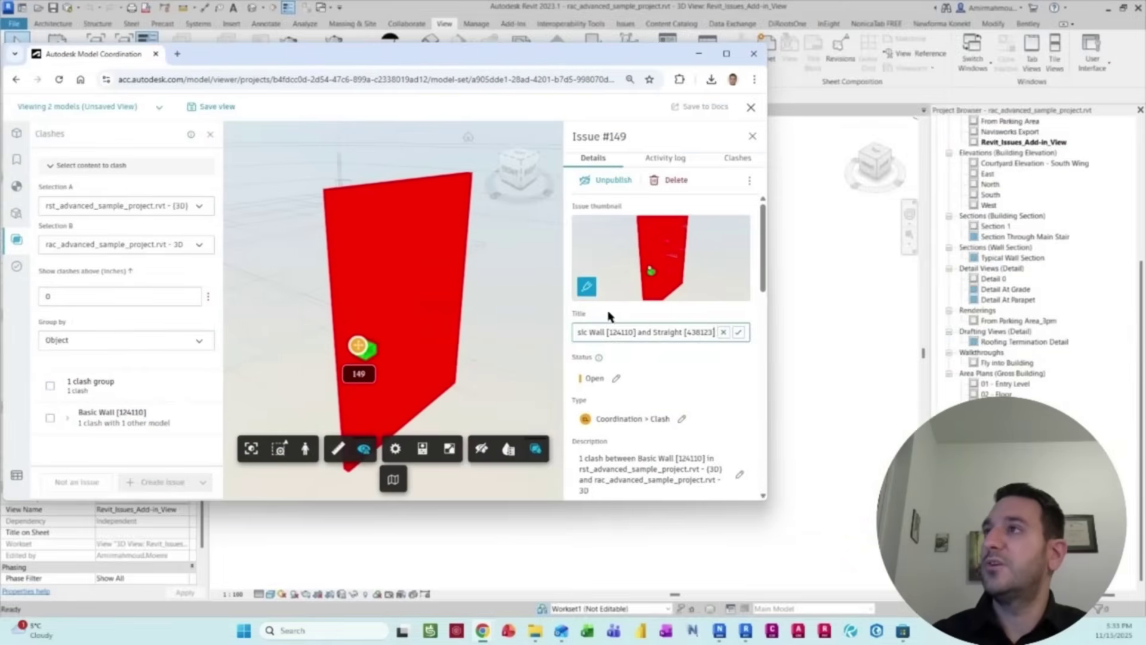
{"action": "left_click", "coordinate": [736, 333]}
Assign issue #149 to the responsible team member
{"action": "scroll", "coordinate": [662, 376], "scroll_direction": "down", "scroll_amount": 3}
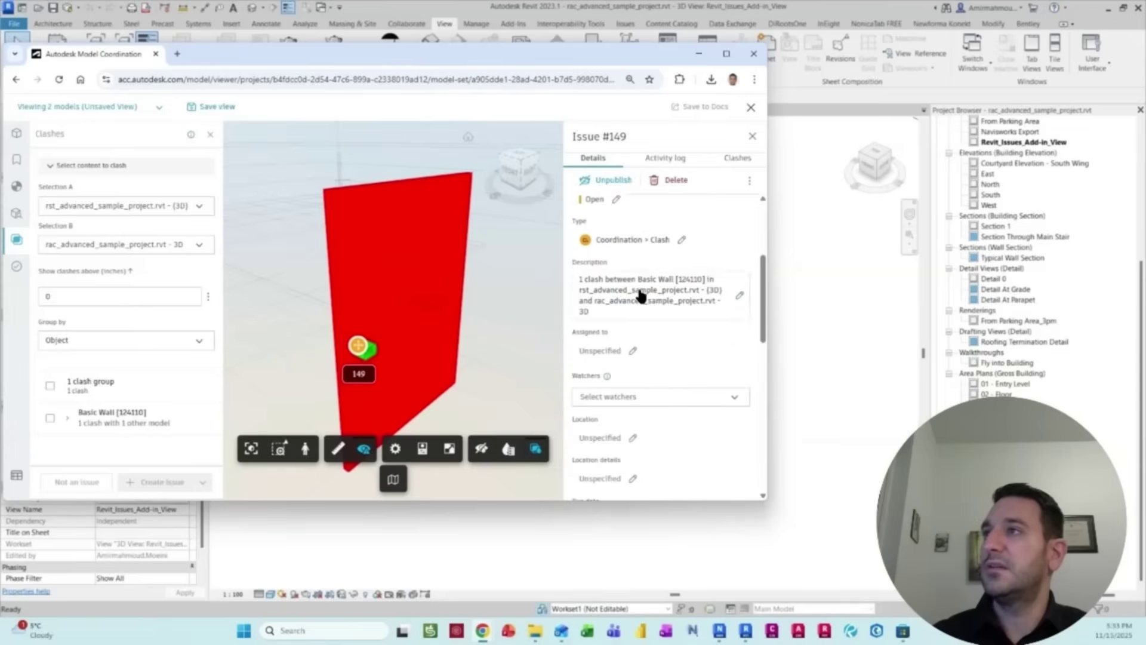
{"action": "scroll", "coordinate": [633, 338], "scroll_direction": "down", "scroll_amount": 1}
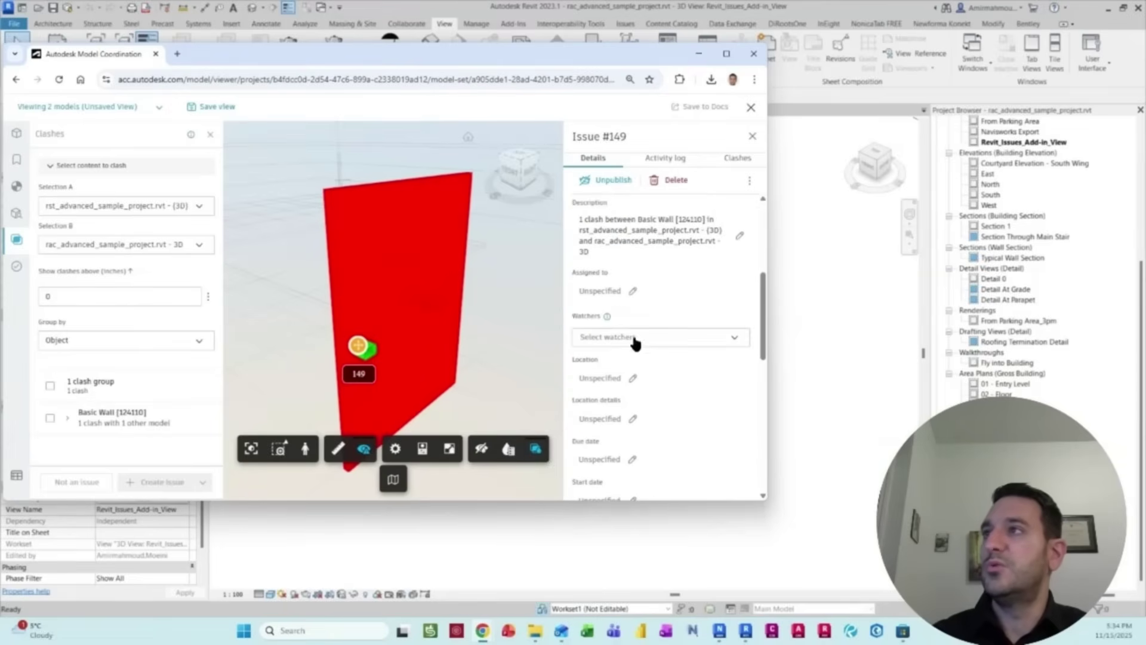
{"action": "scroll", "coordinate": [651, 358], "scroll_direction": "up", "scroll_amount": 1}
{"action": "left_click", "coordinate": [633, 351]}
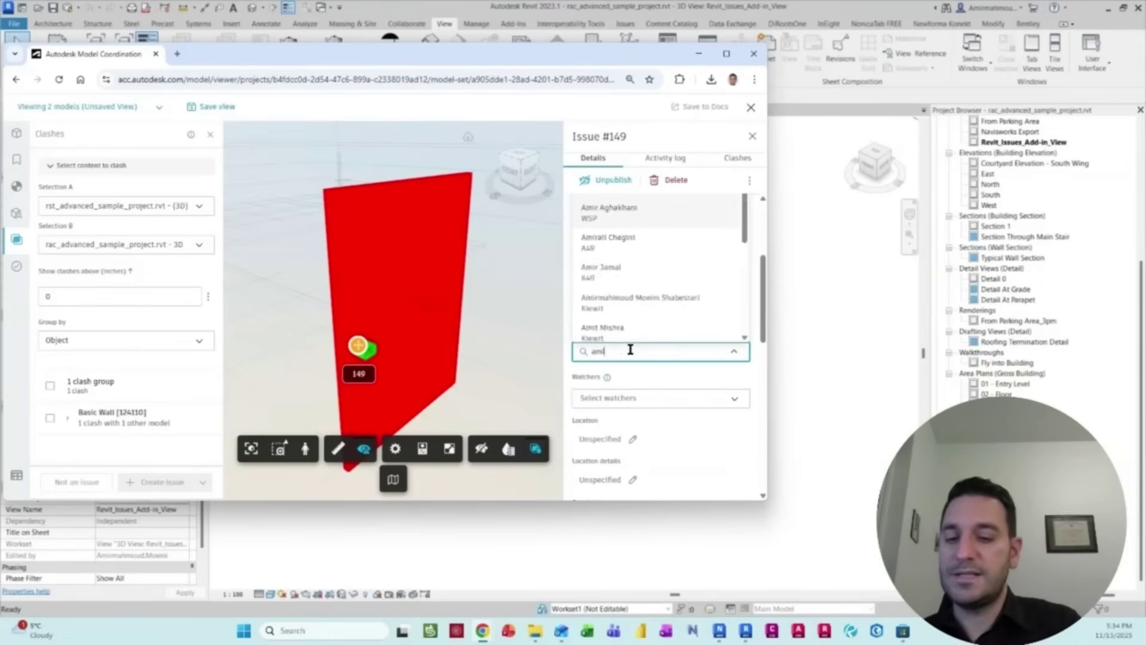
{"action": "type", "text": "amirmah"}
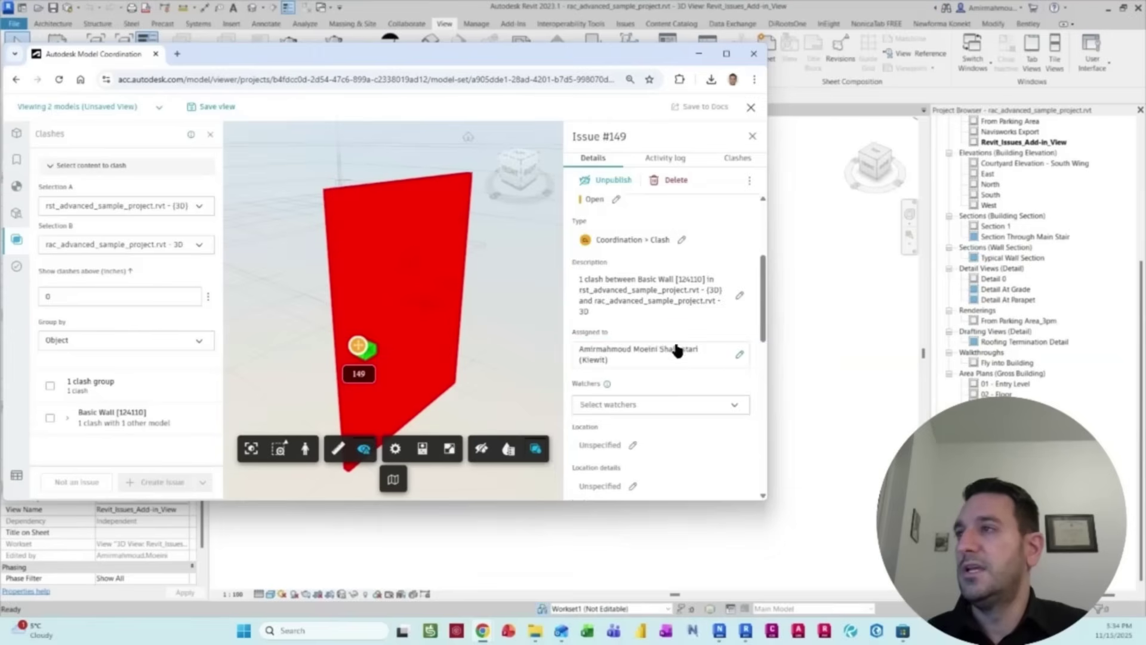
Review the location, date, placement, attachment and reference fields of issue #149
{"action": "scroll", "coordinate": [657, 346], "scroll_direction": "down", "scroll_amount": 3}
{"action": "left_click", "coordinate": [632, 288]}
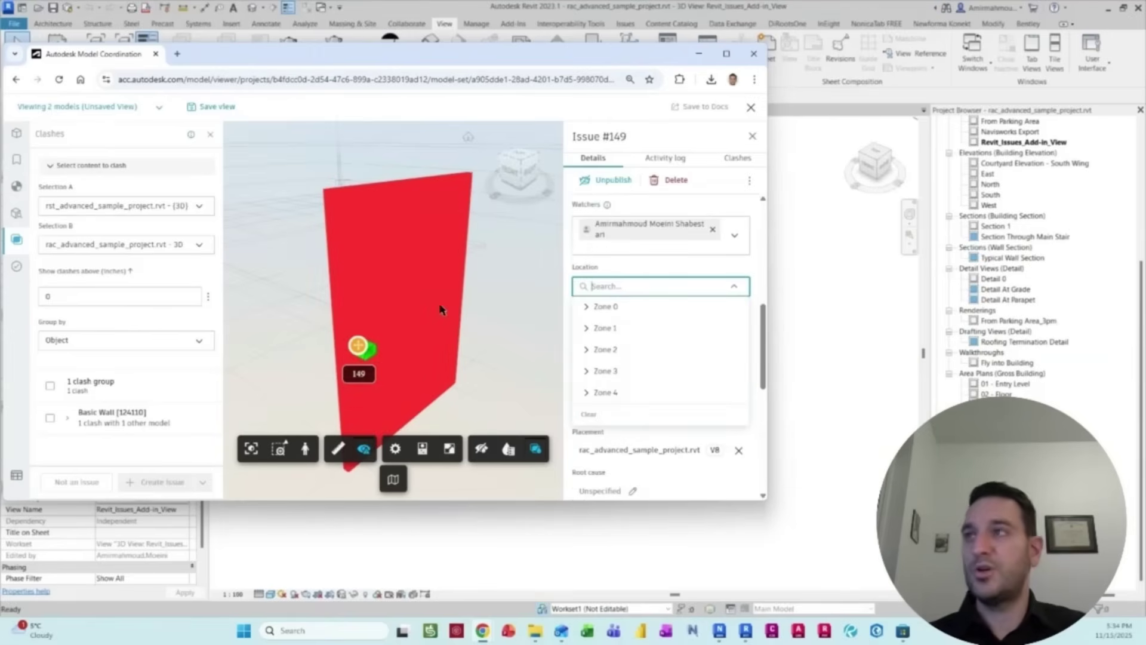
{"action": "left_click", "coordinate": [605, 260]}
{"action": "scroll", "coordinate": [633, 334], "scroll_direction": "down", "scroll_amount": 1}
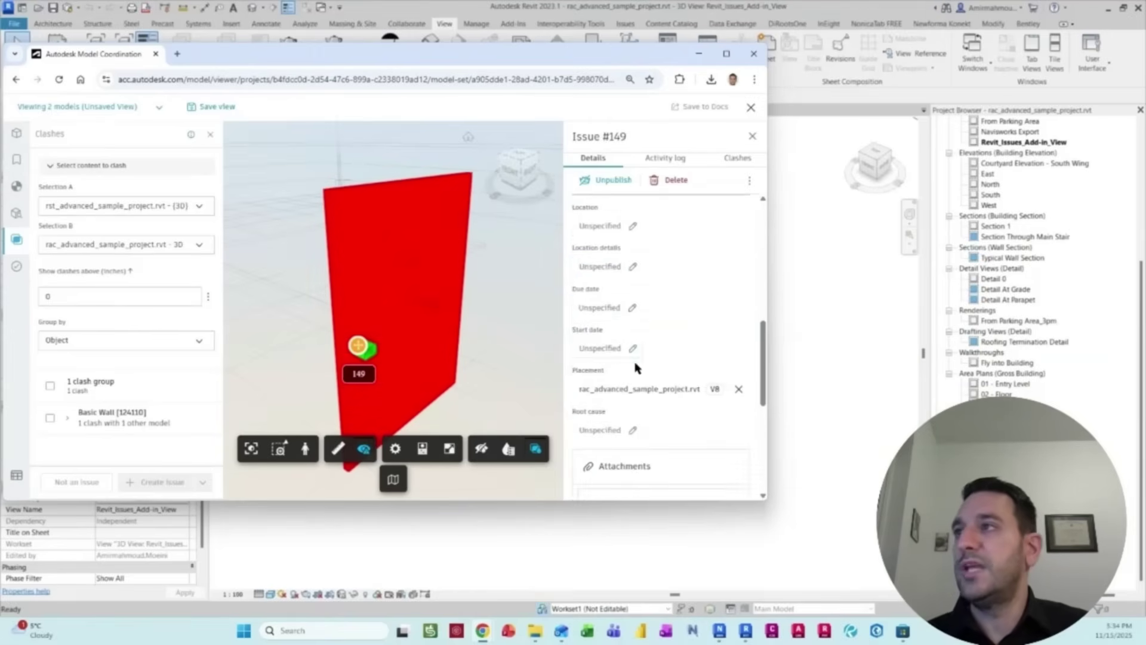
{"action": "scroll", "coordinate": [687, 369], "scroll_direction": "down", "scroll_amount": 3}
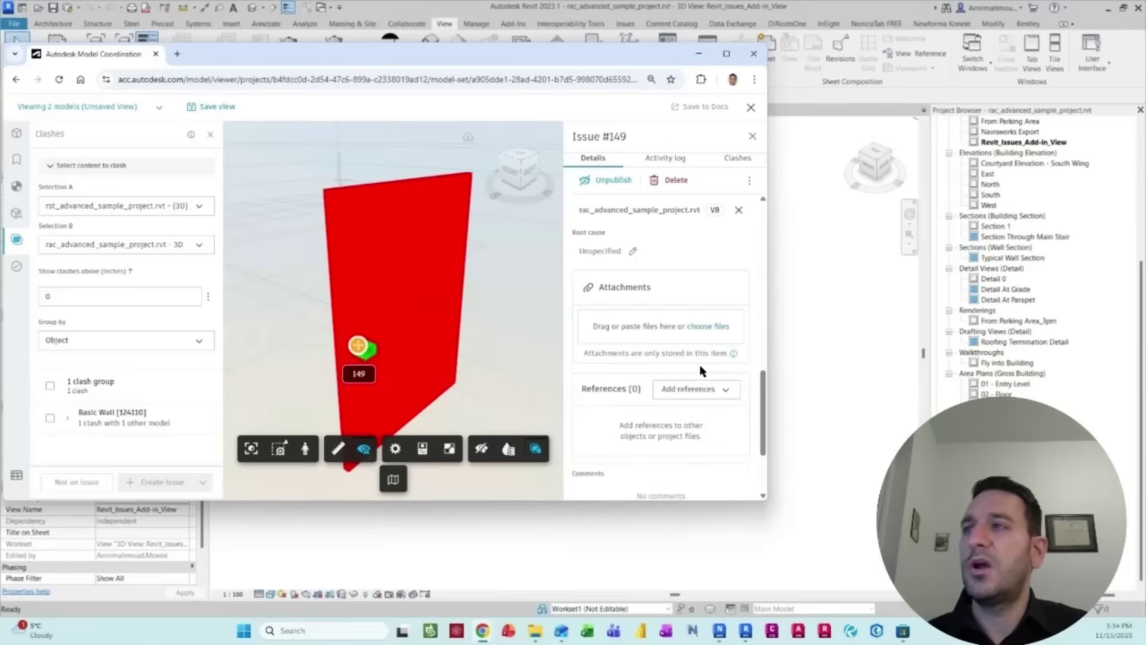
{"action": "left_click", "coordinate": [710, 394]}
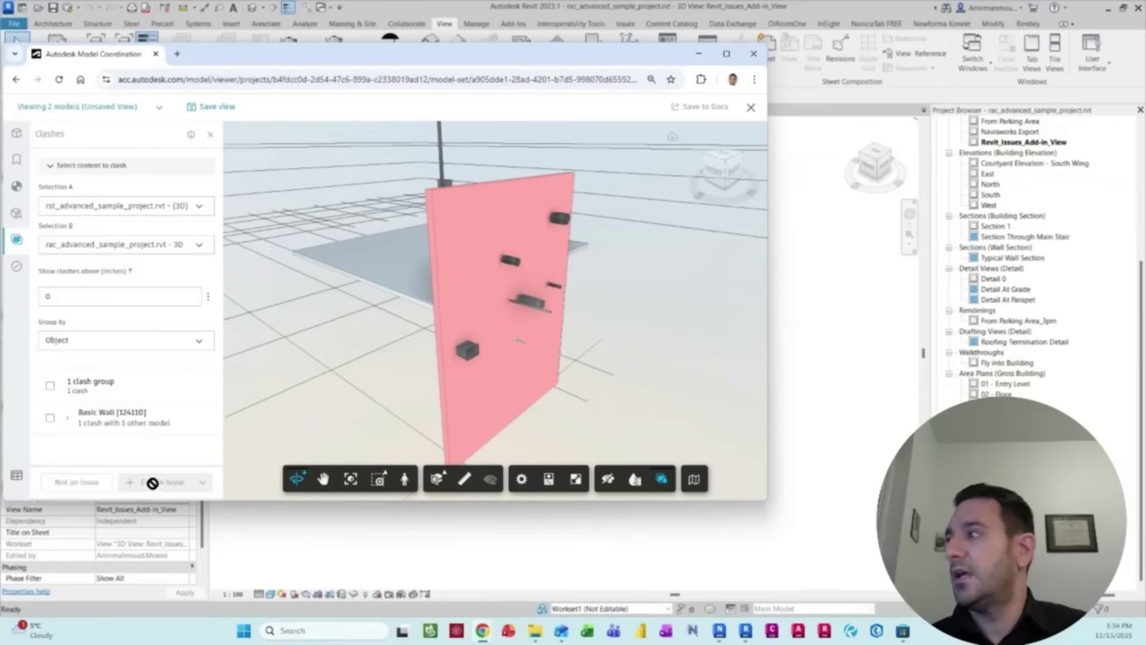
Check the remaining ABS Pipe PE Grey Class C clash, and inspect the open issues' pushpins on the wall
{"action": "left_click", "coordinate": [51, 418]}
{"action": "left_click", "coordinate": [67, 419]}
{"action": "scroll", "coordinate": [81, 422], "scroll_direction": "down", "scroll_amount": 1}
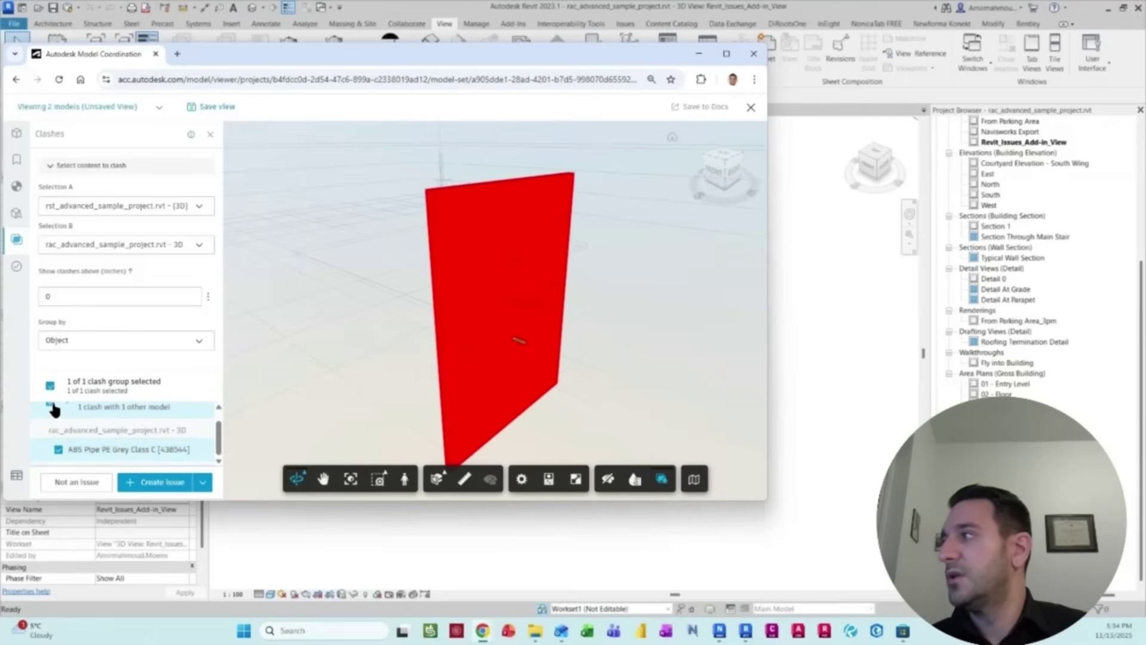
{"action": "left_click", "coordinate": [52, 407]}
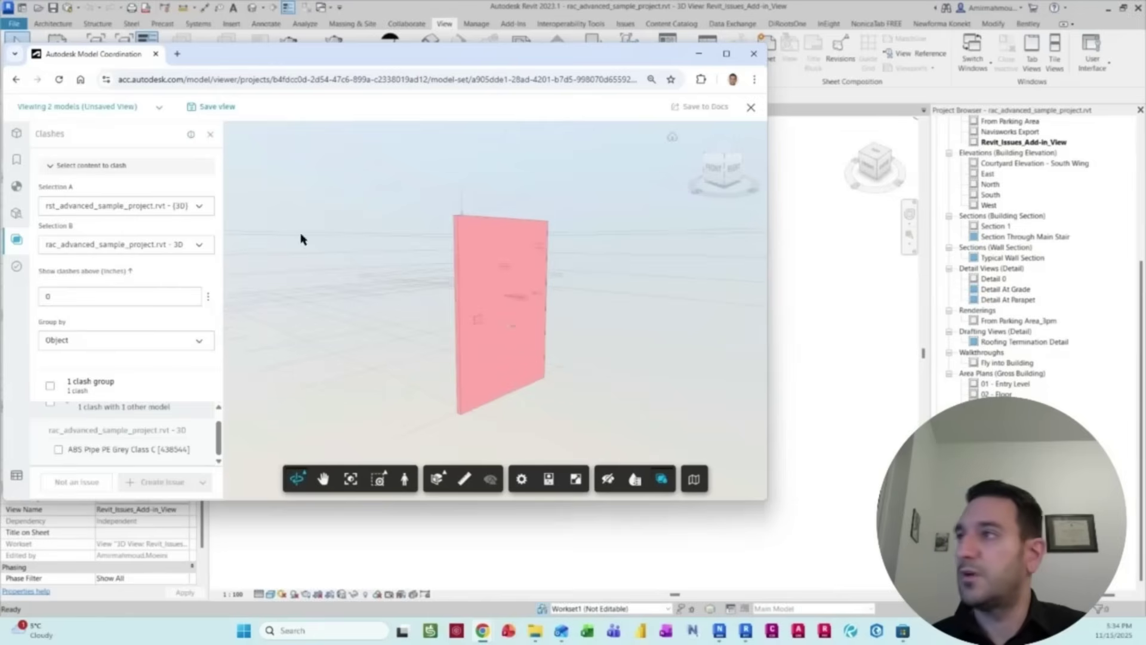
{"action": "left_click", "coordinate": [57, 449]}
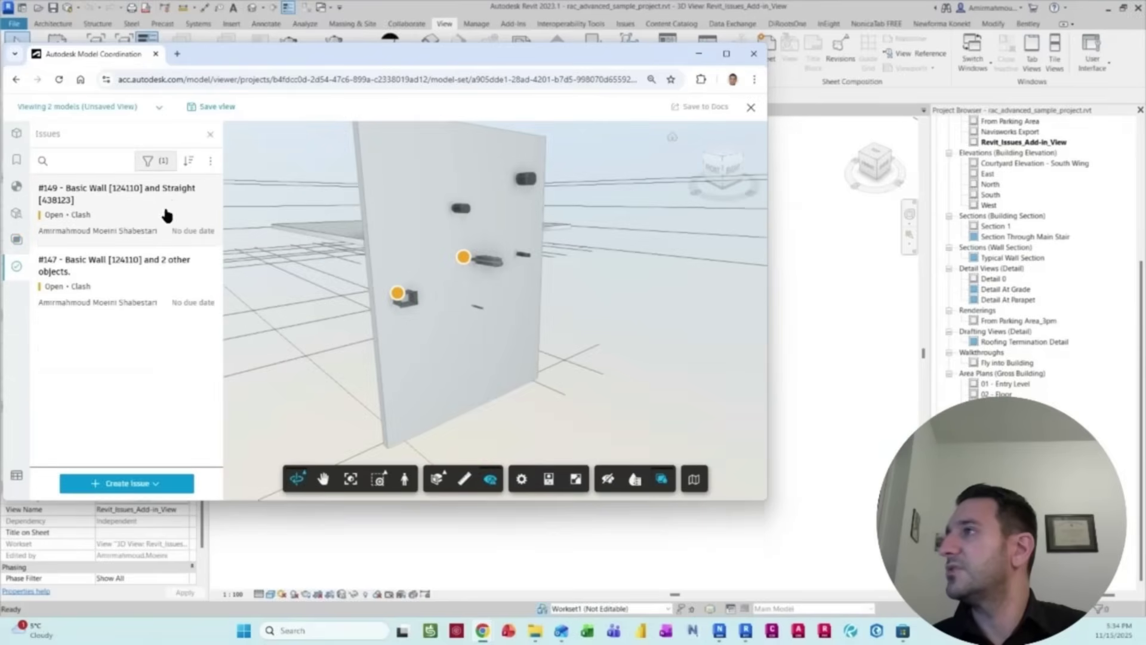
{"action": "scroll", "coordinate": [462, 265], "scroll_direction": "up", "scroll_amount": 3}
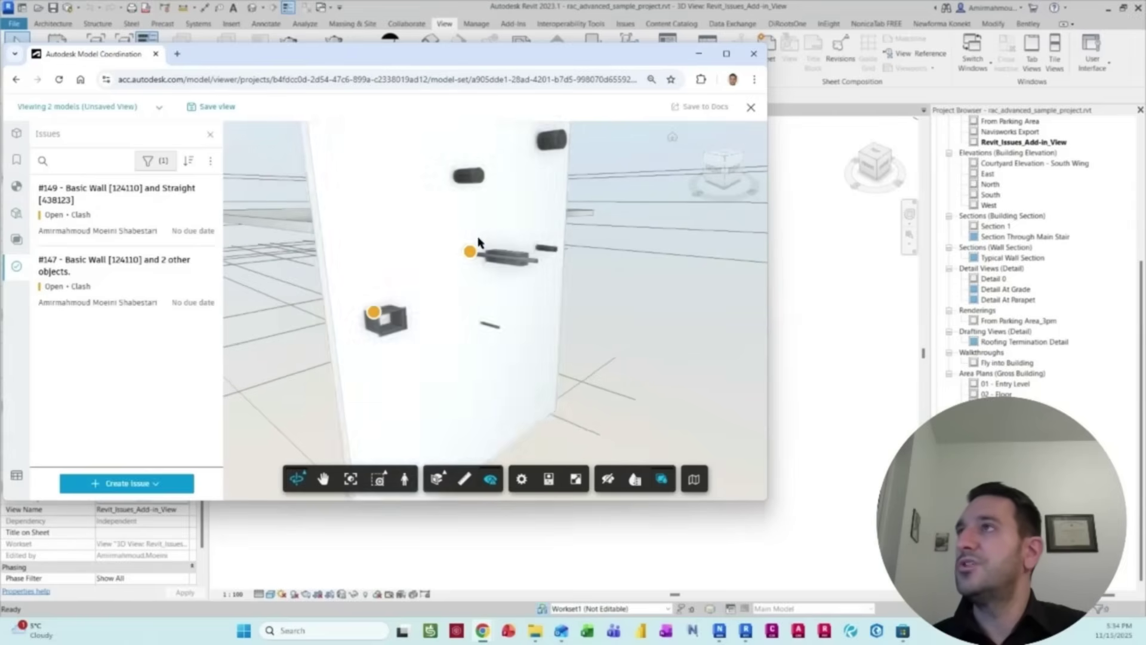
Switch to Revit and load the project's coordination issues with their pushpins in the Revit_Issues_Add-in_View
{"action": "left_click", "coordinate": [702, 54]}
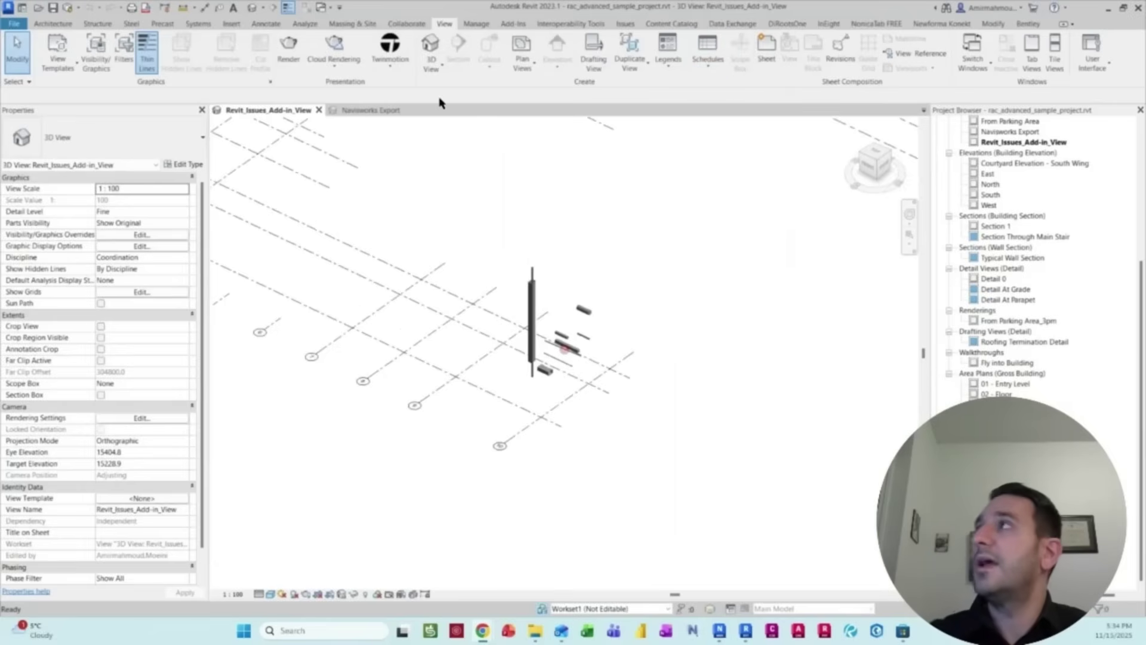
{"action": "left_click", "coordinate": [625, 23]}
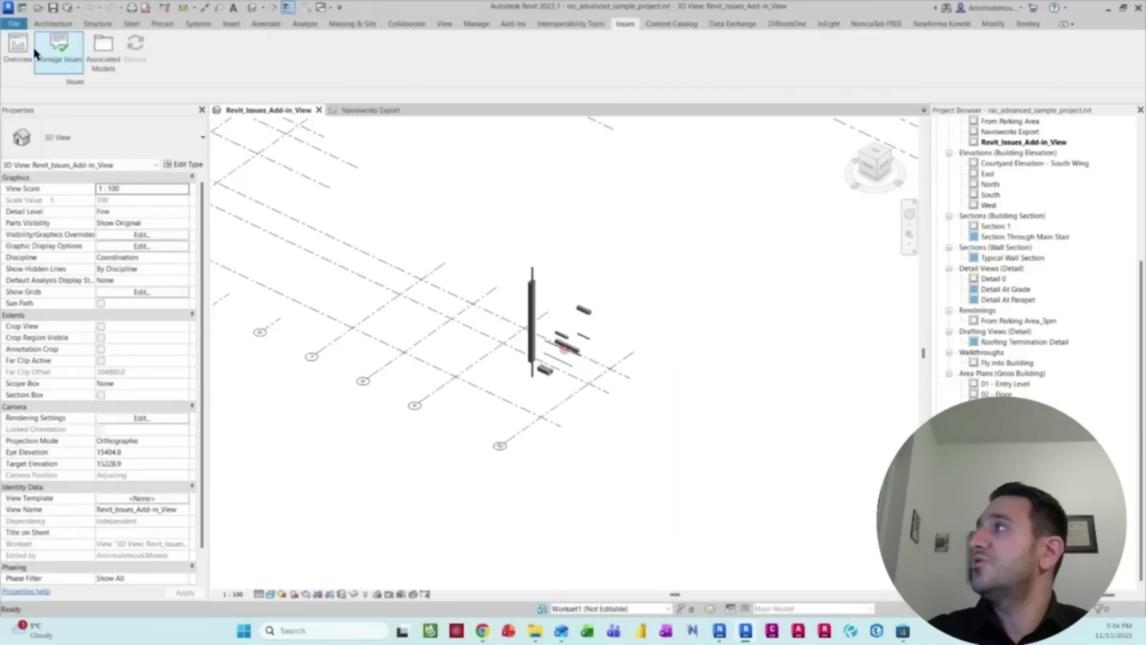
{"action": "left_click", "coordinate": [59, 47]}
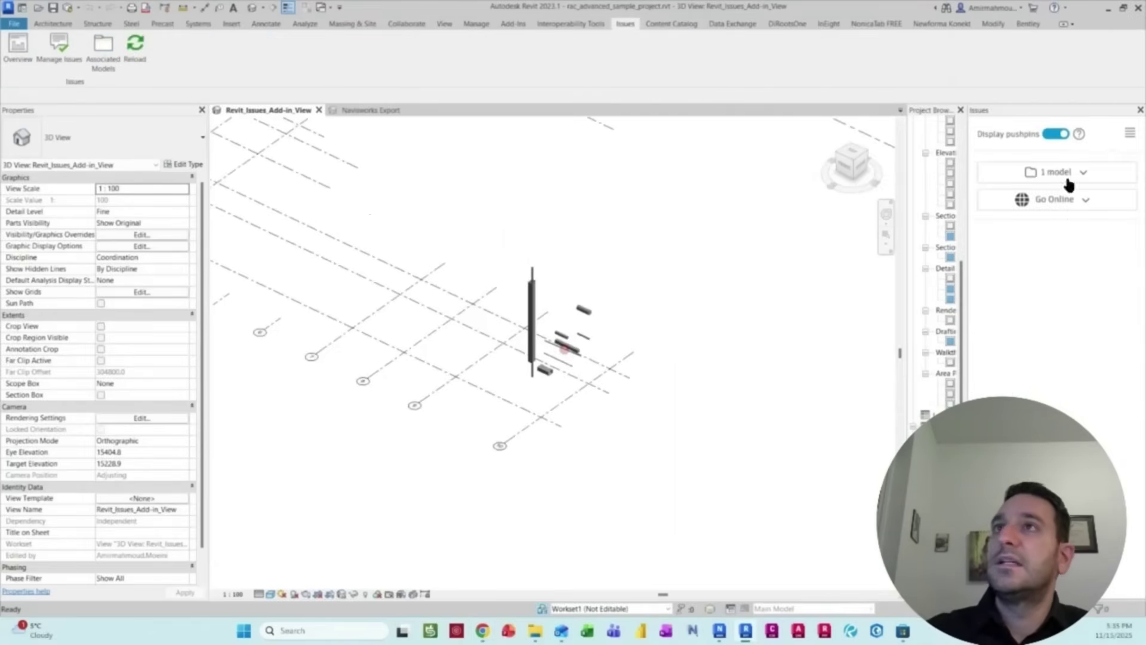
{"action": "scroll", "coordinate": [582, 339], "scroll_direction": "up", "scroll_amount": 1}
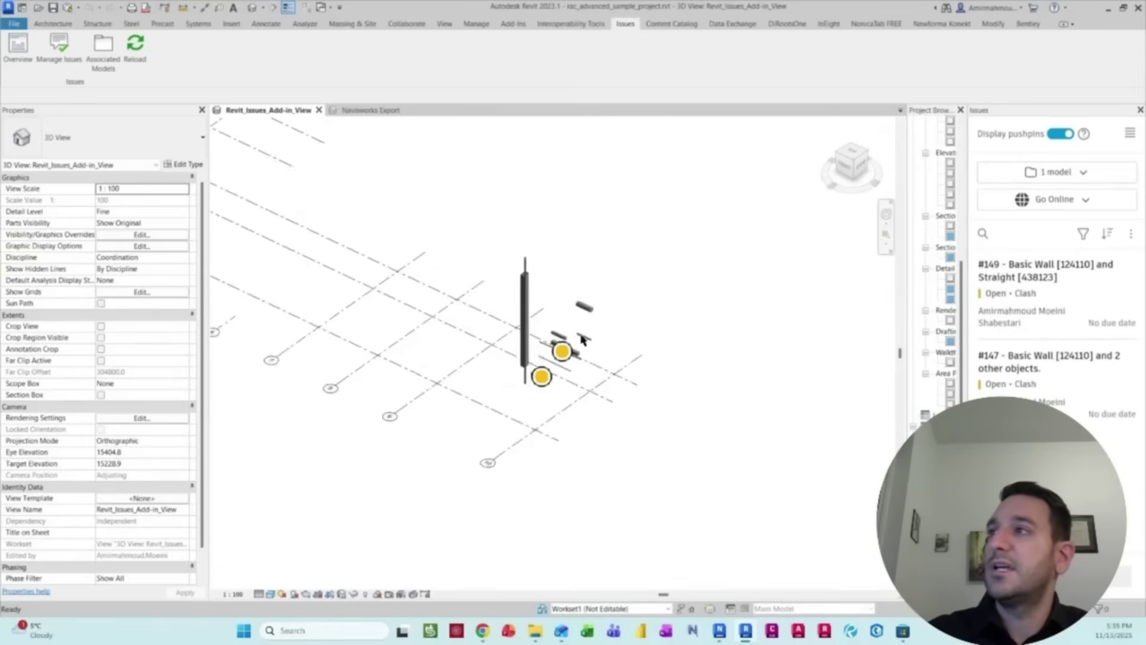
Close the structural model's Navisworks Export view and return to the Revit_Issues_Add-in_View
{"action": "left_click", "coordinate": [370, 111]}
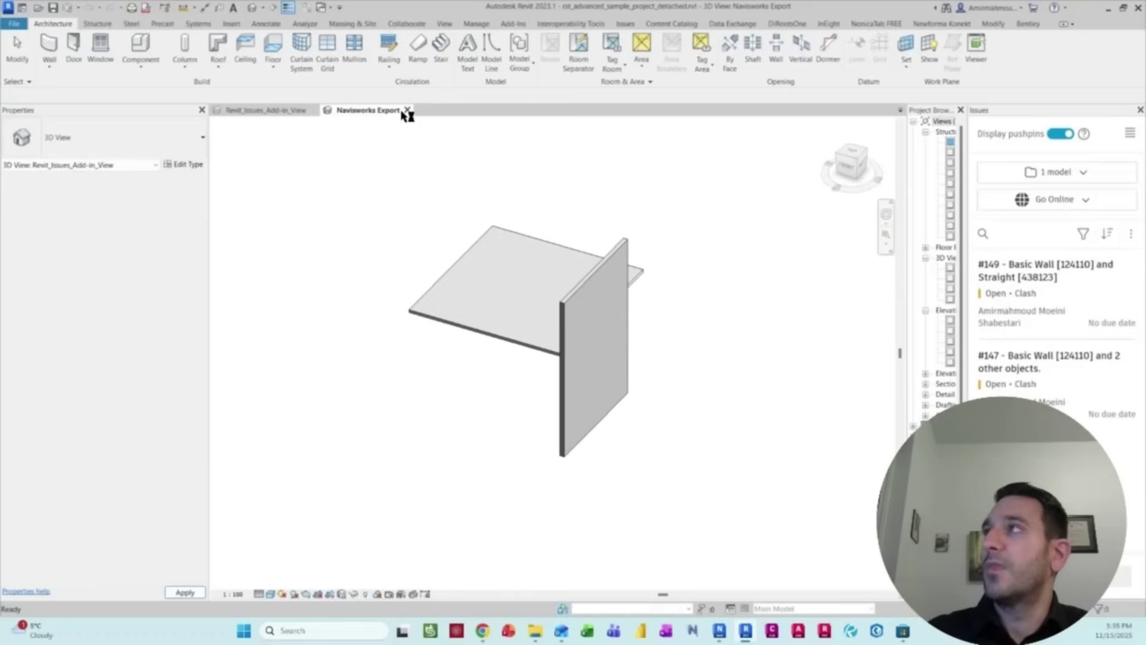
{"action": "left_click", "coordinate": [407, 110]}
{"action": "left_click", "coordinate": [591, 343]}
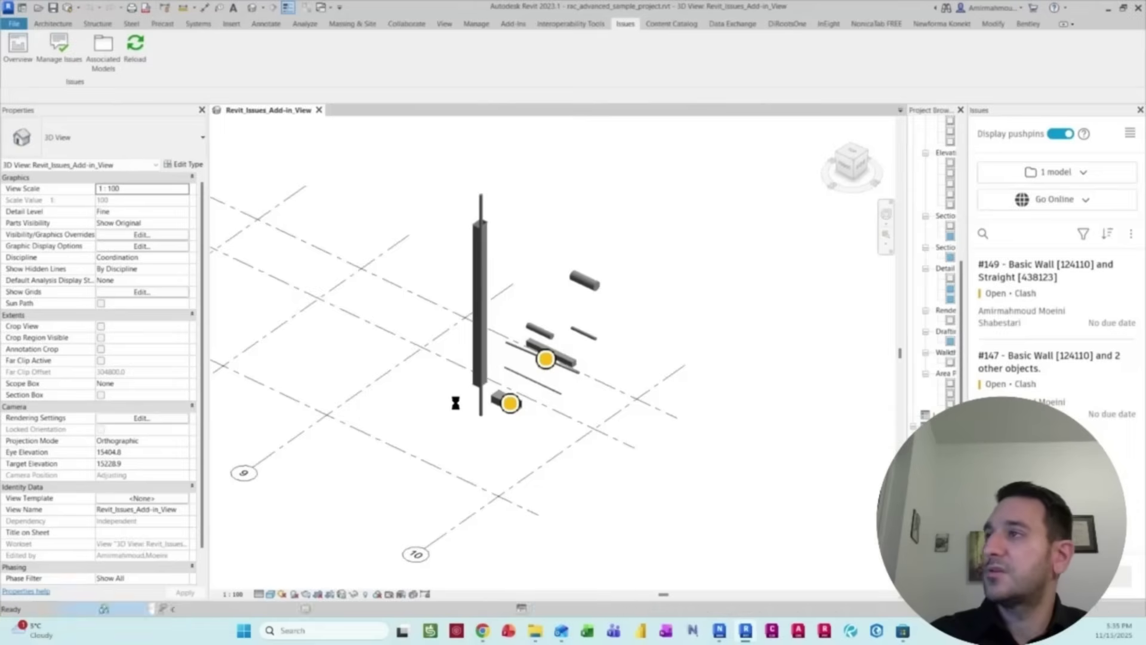
Open issues #149 and #147 in turn and locate their pushpins on the wall
{"action": "left_click", "coordinate": [1025, 283]}
{"action": "left_click", "coordinate": [1129, 237]}
{"action": "left_click", "coordinate": [1023, 388]}
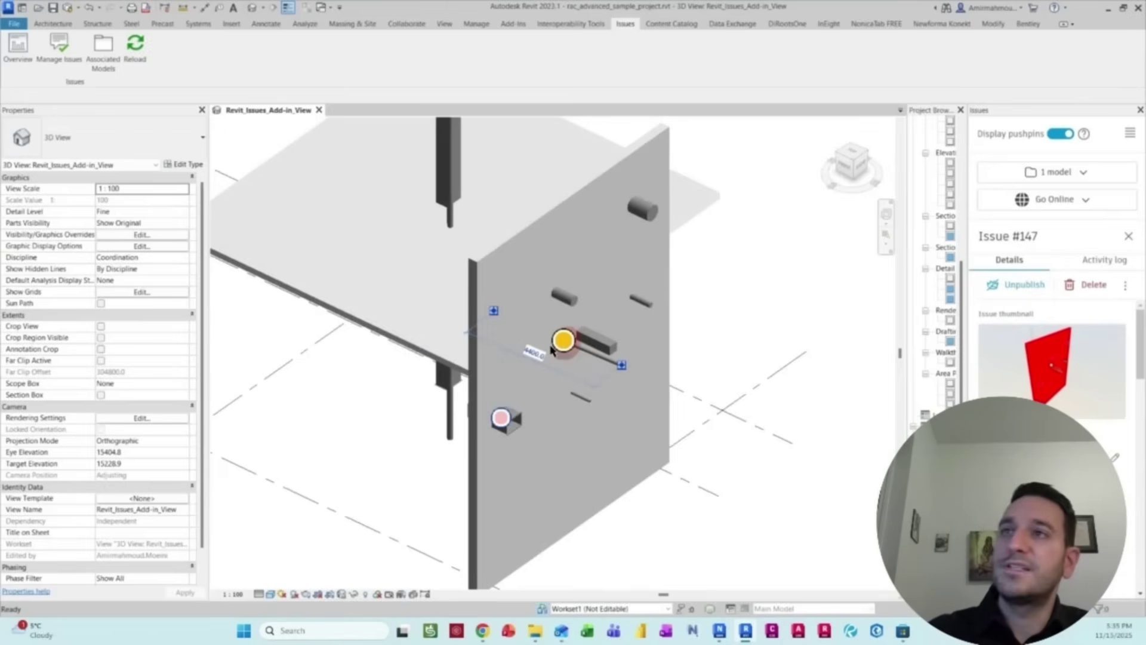
{"action": "scroll", "coordinate": [544, 346], "scroll_direction": "up", "scroll_amount": 5}
{"action": "scroll", "coordinate": [634, 366], "scroll_direction": "down", "scroll_amount": 4}
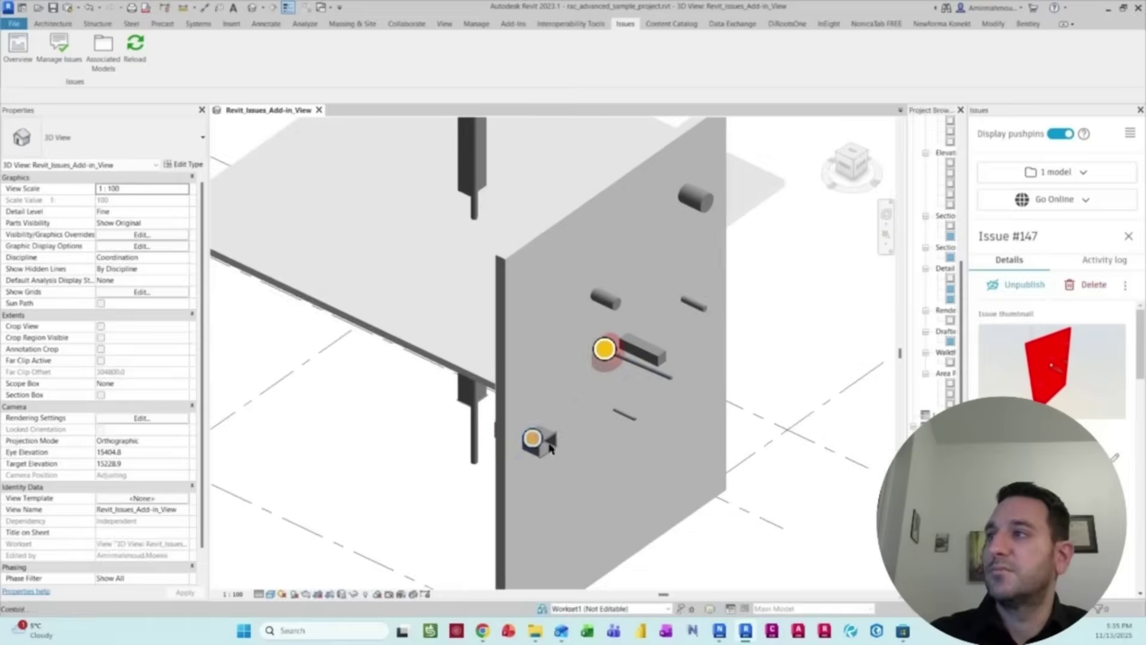
Shorten the Straight duct at the issue #149 pushpin to about 373.8 mm, pulling its end back out of the wall
{"action": "left_click", "coordinate": [537, 442]}
{"action": "scroll", "coordinate": [493, 412], "scroll_direction": "up", "scroll_amount": 2}
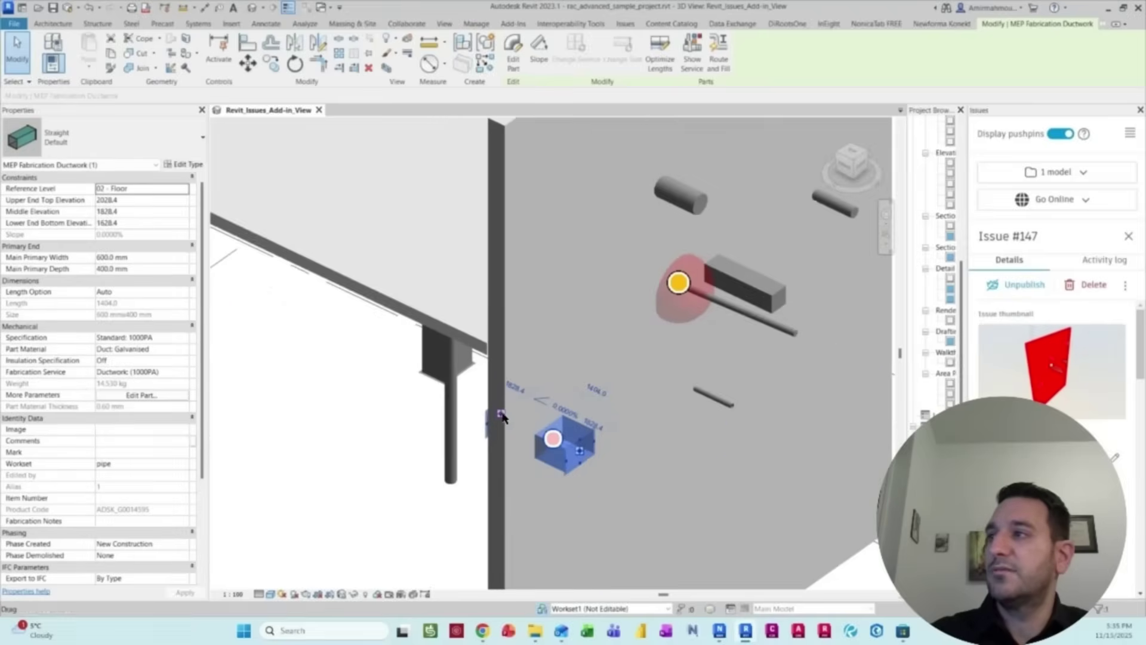
{"action": "left_click_drag", "start_coordinate": [501, 416], "coordinate": [555, 439]}
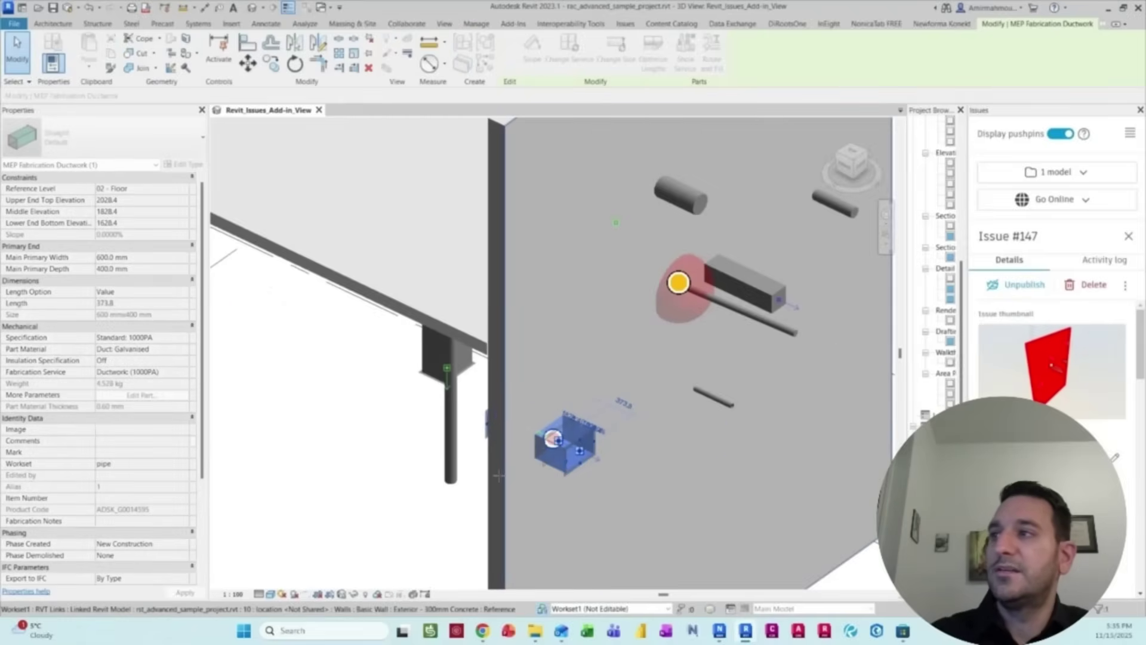
{"action": "key", "text": "Escape"}
{"action": "scroll", "coordinate": [583, 466], "scroll_direction": "up", "scroll_amount": 5}
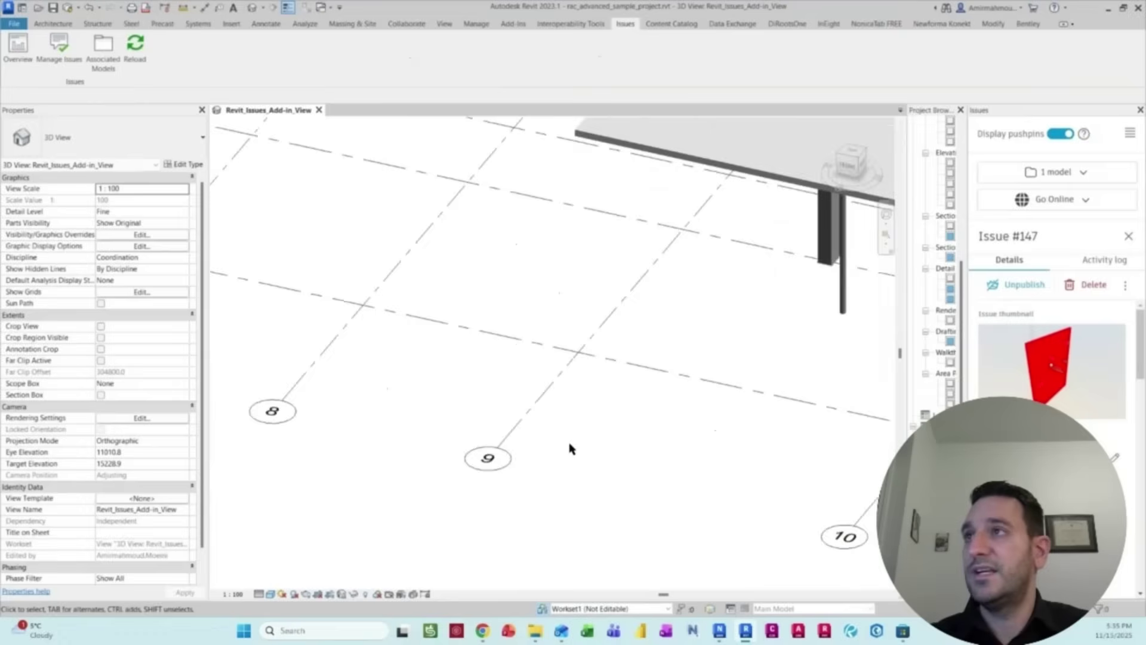
Inspect the shortened Straight duct from several angles to check its clearance from the wall
{"action": "scroll", "coordinate": [570, 448], "scroll_direction": "down", "scroll_amount": 5}
{"action": "scroll", "coordinate": [663, 412], "scroll_direction": "up", "scroll_amount": 5}
{"action": "left_click", "coordinate": [636, 367]}
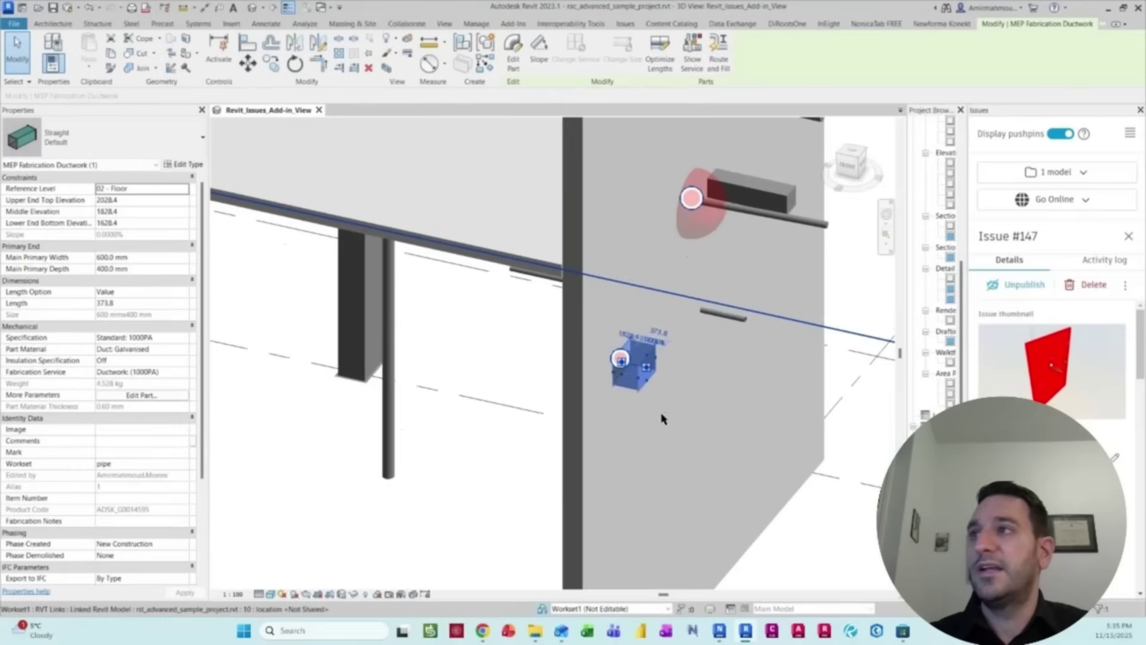
{"action": "scroll", "coordinate": [727, 406], "scroll_direction": "down", "scroll_amount": 2}
{"action": "middle_click_drag", "start_coordinate": [729, 407], "coordinate": [618, 389]}
{"action": "scroll", "coordinate": [718, 400], "scroll_direction": "up", "scroll_amount": 1}
{"action": "scroll", "coordinate": [697, 394], "scroll_direction": "down", "scroll_amount": 2}
Update the status of issue #149 for the corrected duct
{"action": "left_click", "coordinate": [584, 371]}
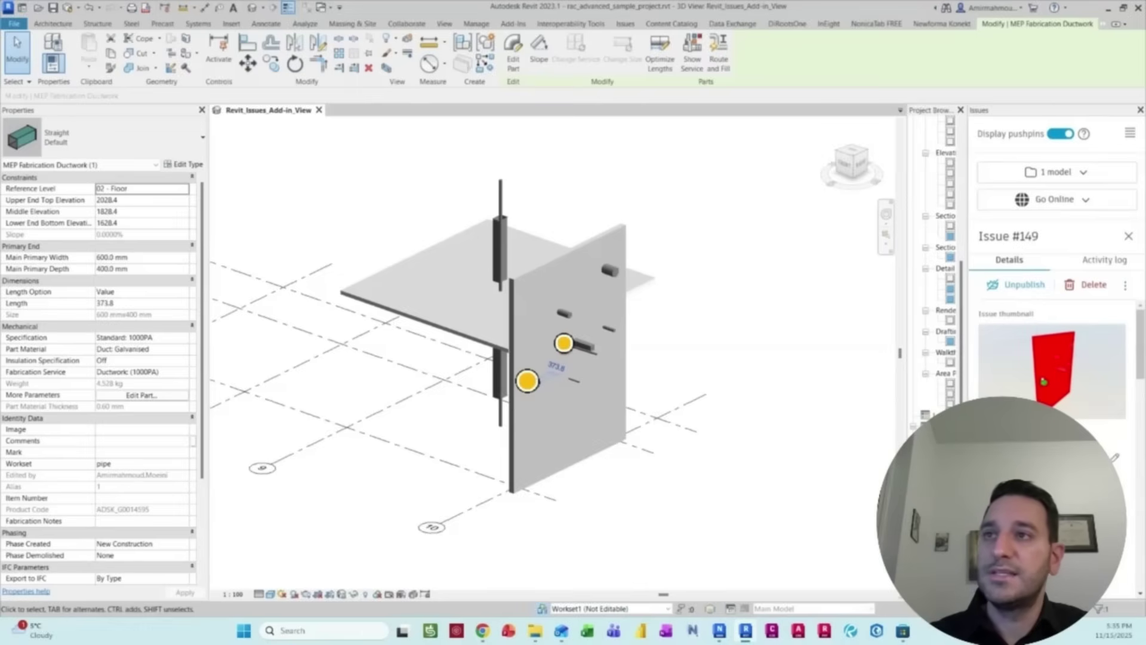
{"action": "left_click", "coordinate": [1114, 458]}
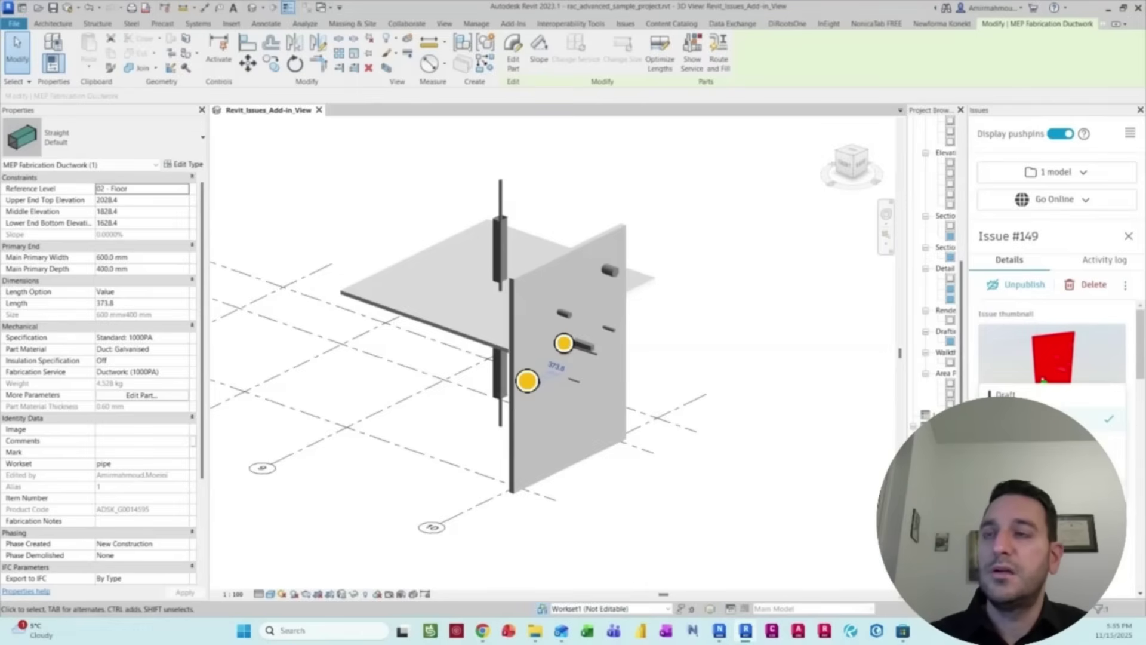
{"action": "left_click", "coordinate": [1042, 508]}
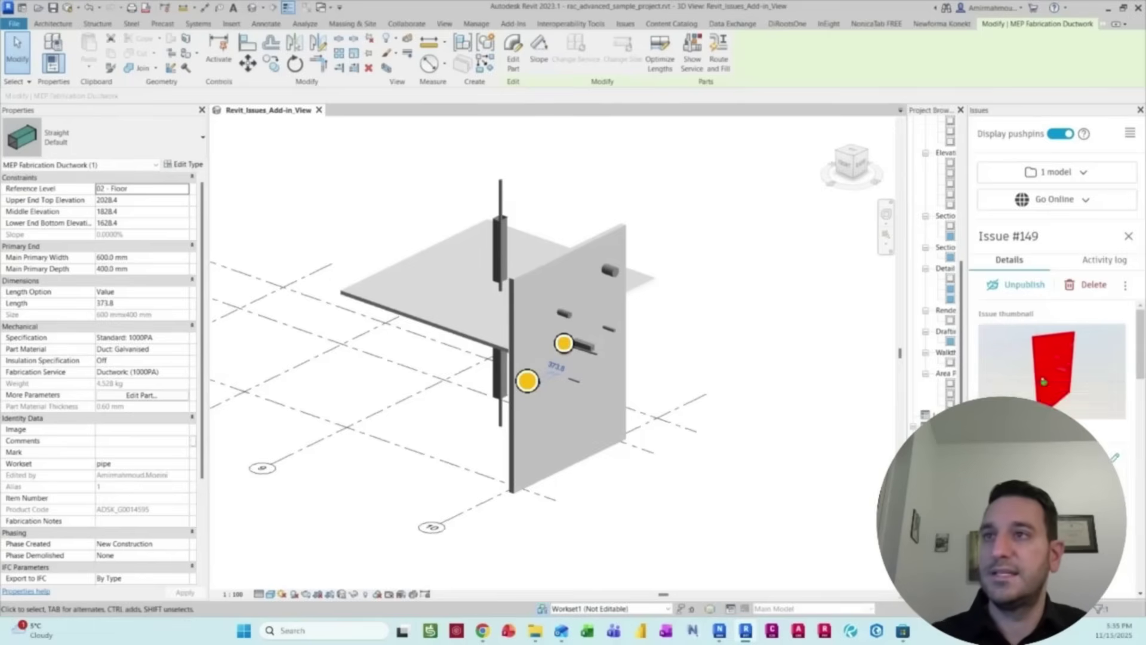
{"action": "scroll", "coordinate": [1042, 508], "scroll_direction": "down", "scroll_amount": 5}
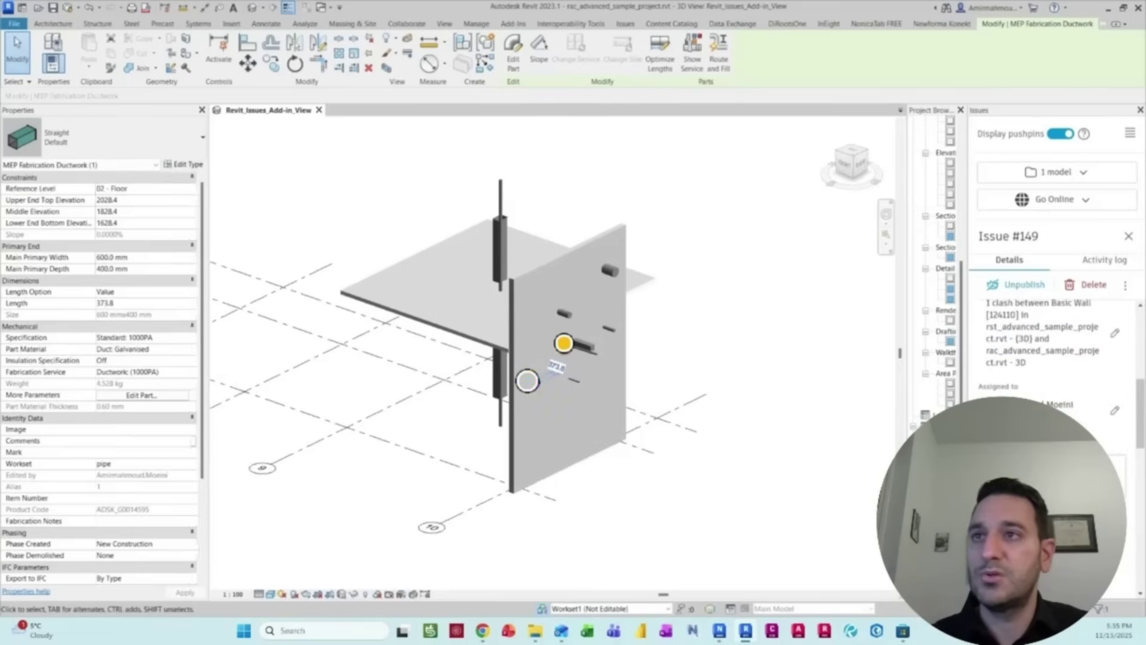
{"action": "left_click", "coordinate": [747, 339]}
Switch to Autodesk Model Coordination and check the project's Issues list and Models list
{"action": "mouse_move", "coordinate": [482, 631]}
{"action": "left_click", "coordinate": [620, 583]}
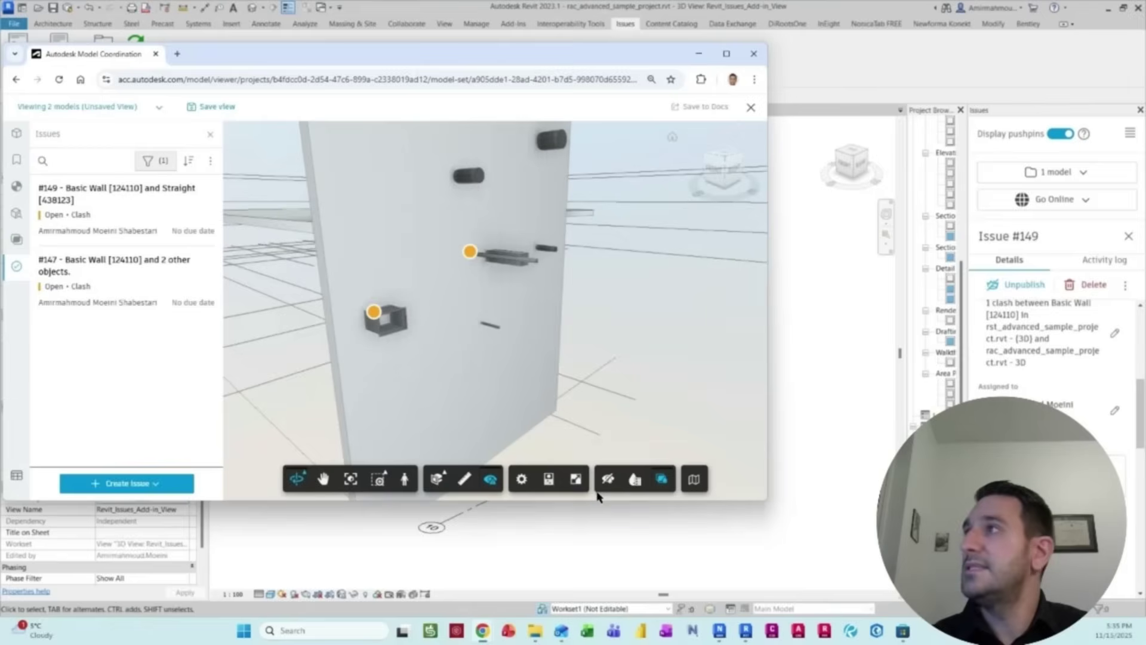
{"action": "left_click", "coordinate": [726, 53]}
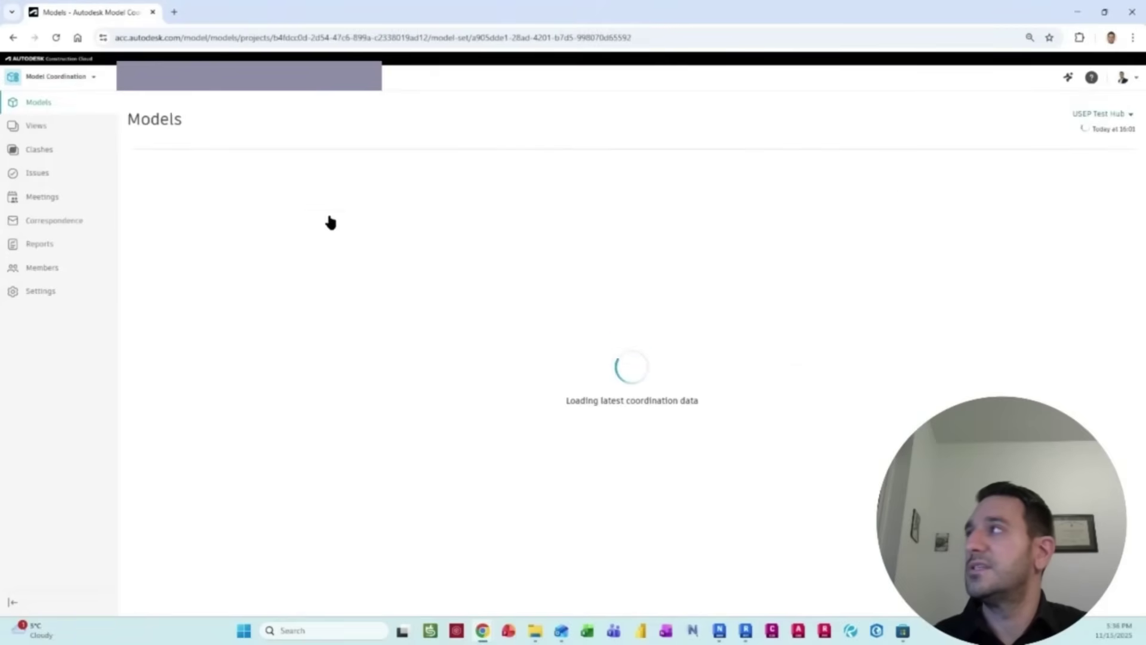
{"action": "left_click", "coordinate": [9, 174]}
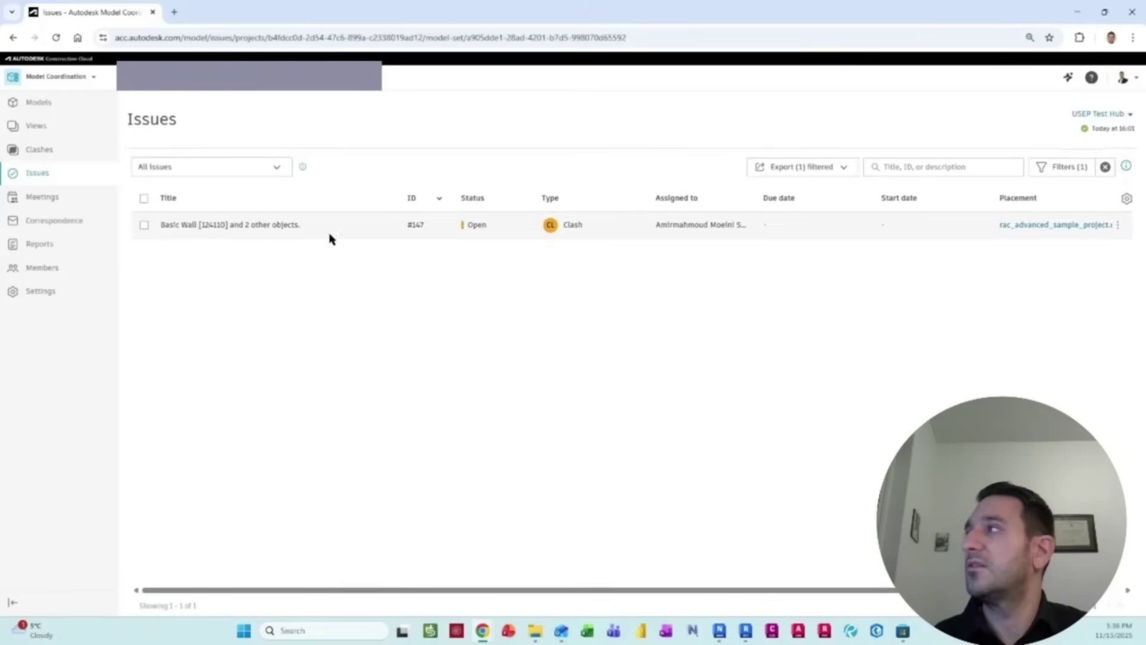
{"action": "left_click", "coordinate": [43, 104]}
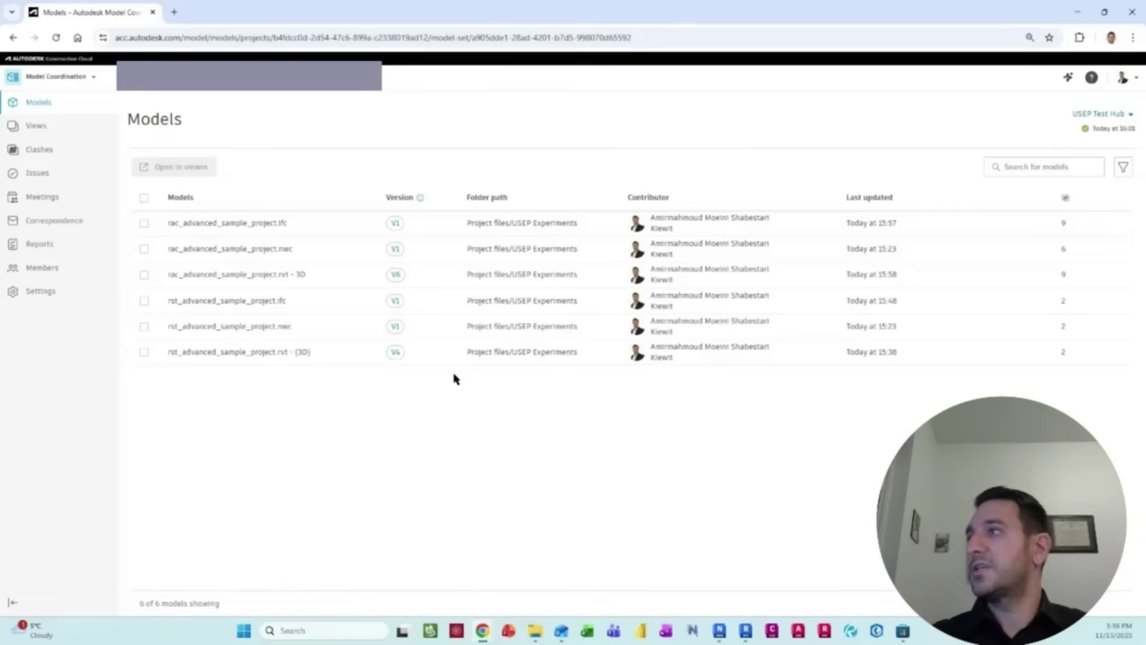
Switch to Navisworks Manage and review the Test 1 clashes in Clash Detective against the model, ending on Clash1
{"action": "mouse_move", "coordinate": [719, 629]}
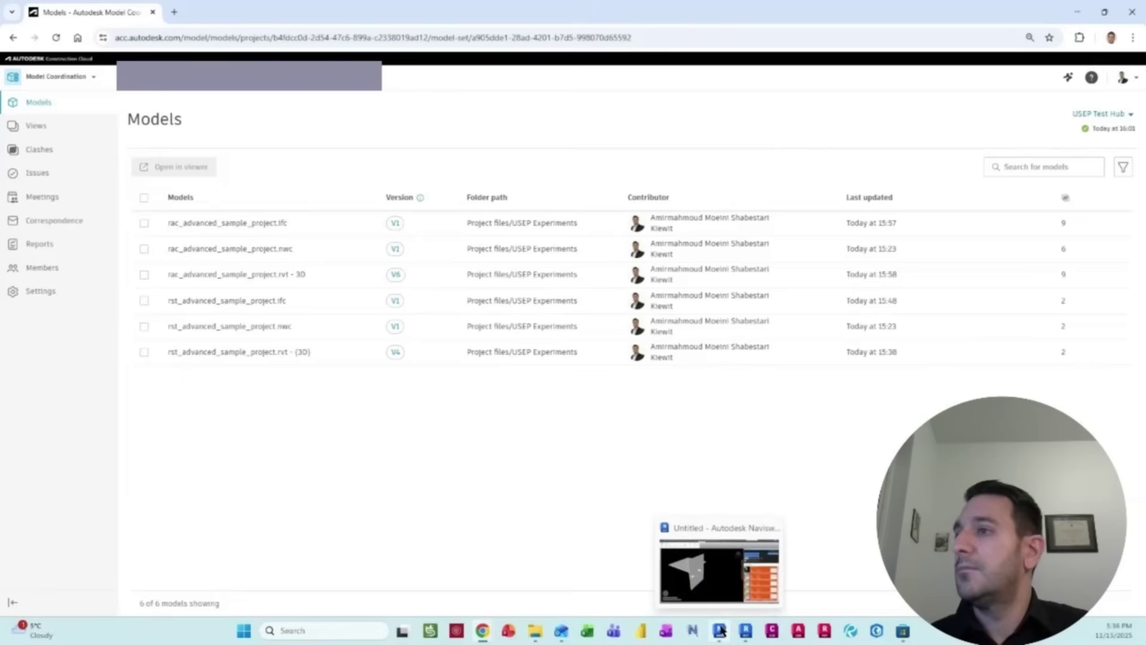
{"action": "left_click", "coordinate": [722, 580]}
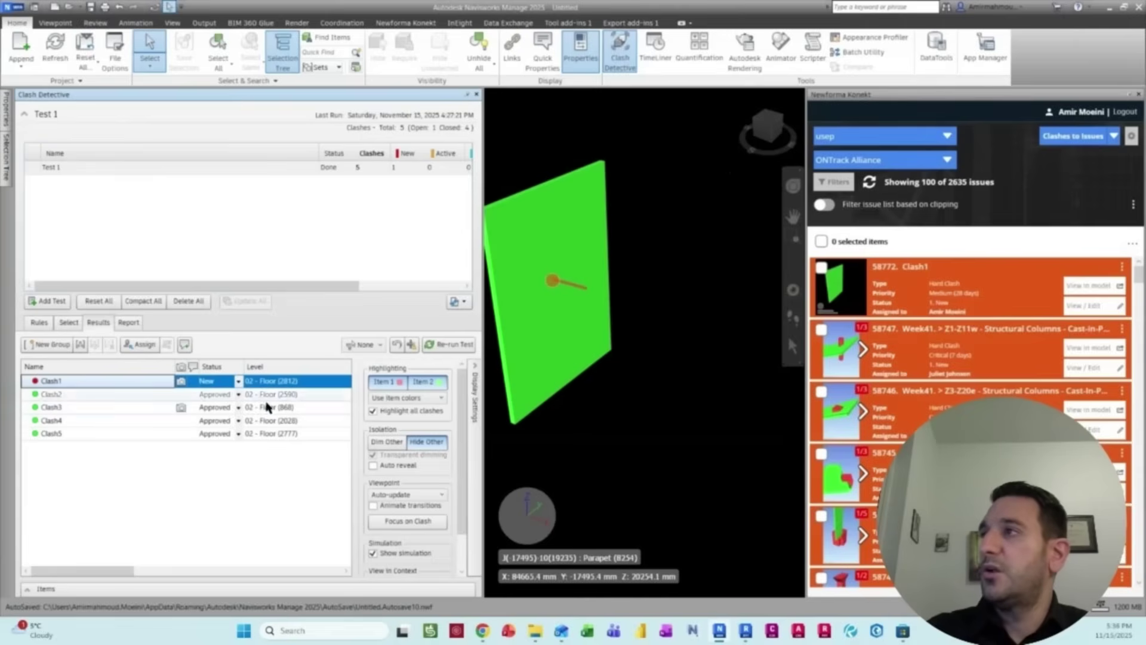
{"action": "left_click", "coordinate": [119, 394]}
{"action": "left_click", "coordinate": [113, 407]}
{"action": "left_click", "coordinate": [113, 421]}
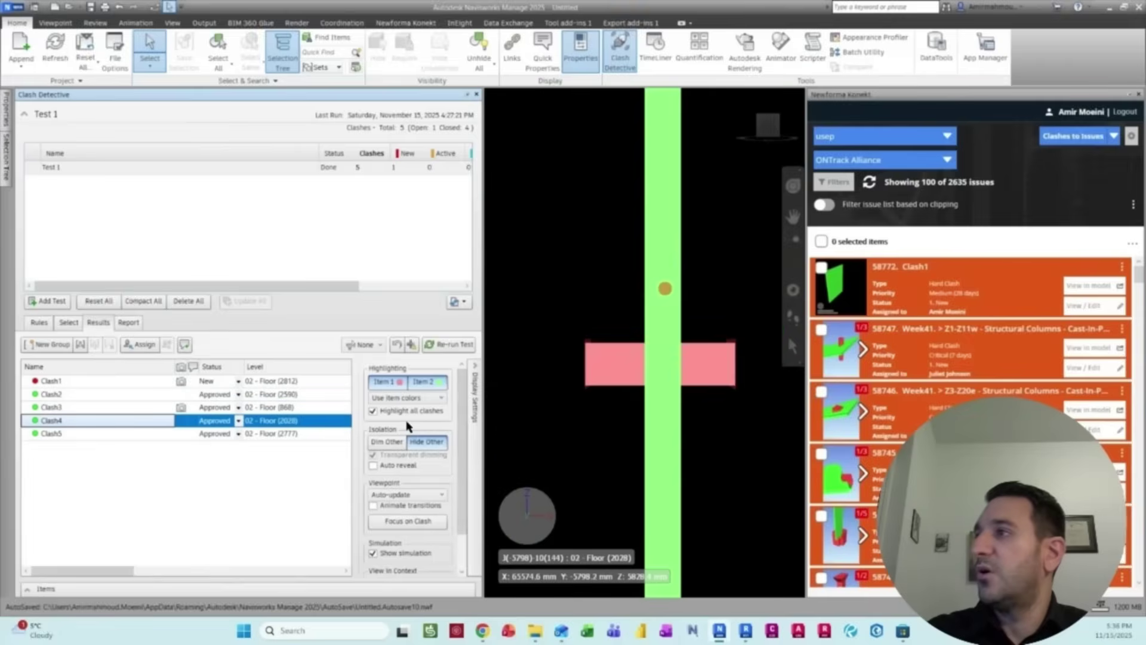
{"action": "left_click", "coordinate": [72, 381]}
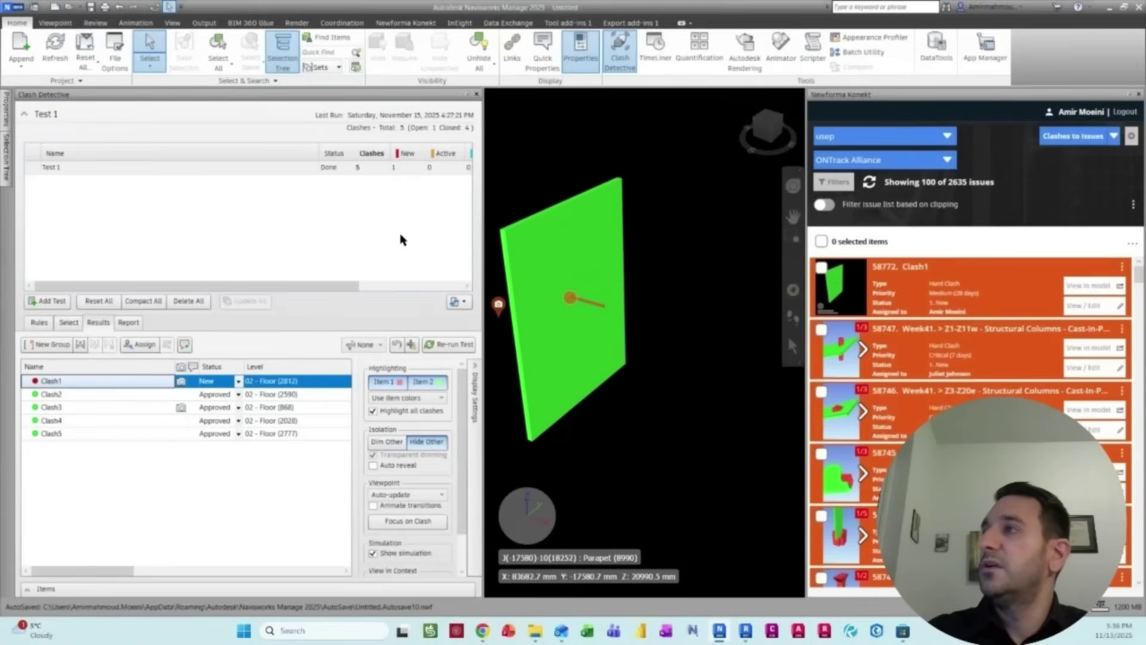
{"action": "left_click_drag", "start_coordinate": [481, 200], "coordinate": [388, 200]}
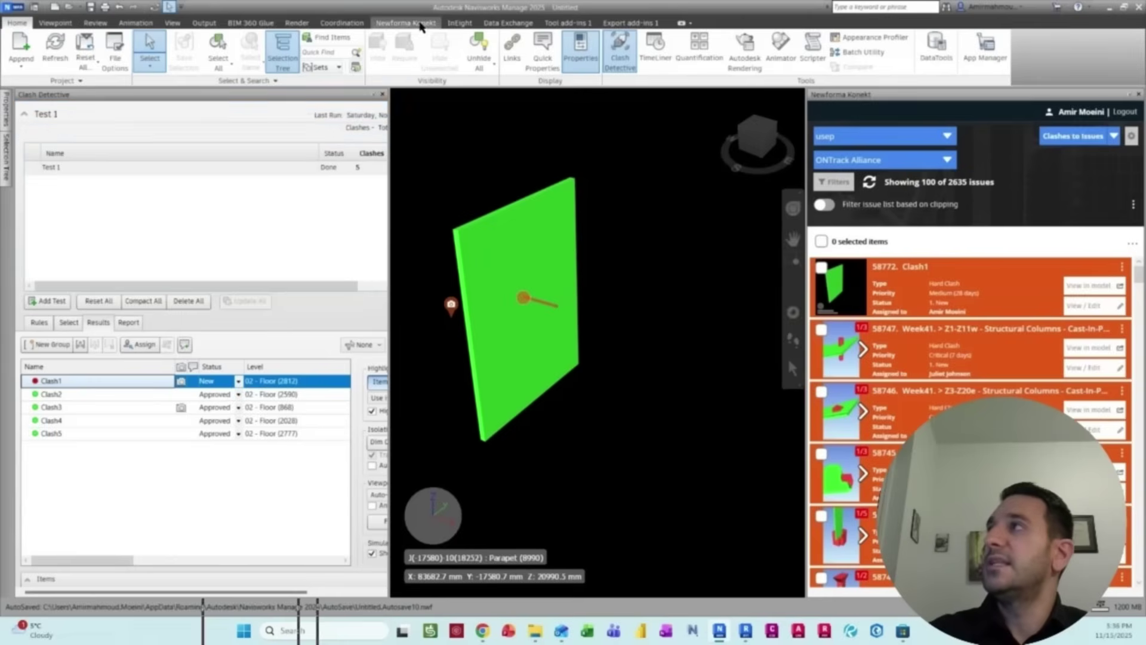
Review the Newforma Konekt Clashes to Issues properties for publishing Test 1's new clashes, leaving without publishing
{"action": "left_click", "coordinate": [406, 23]}
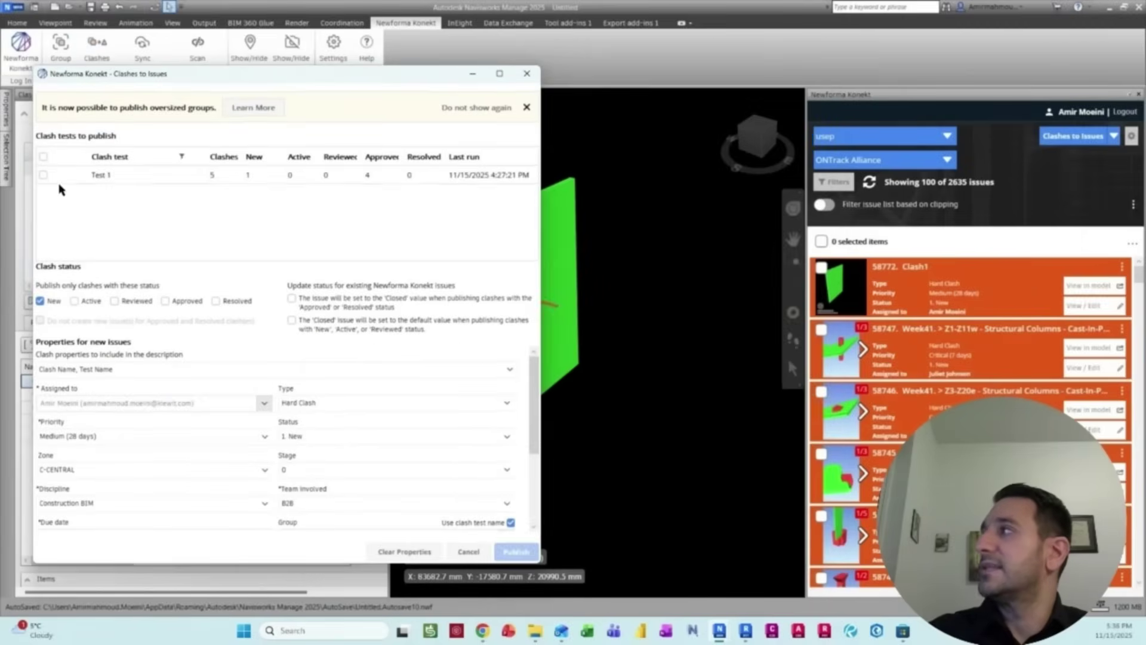
{"action": "left_click", "coordinate": [43, 175]}
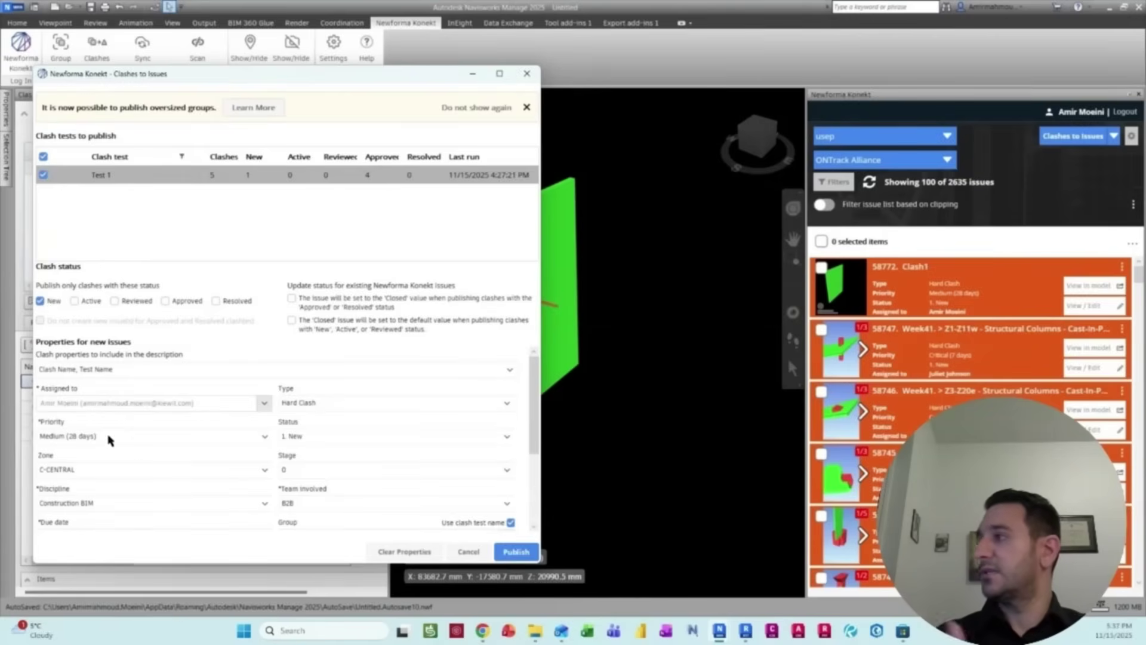
{"action": "scroll", "coordinate": [125, 451], "scroll_direction": "down", "scroll_amount": 1}
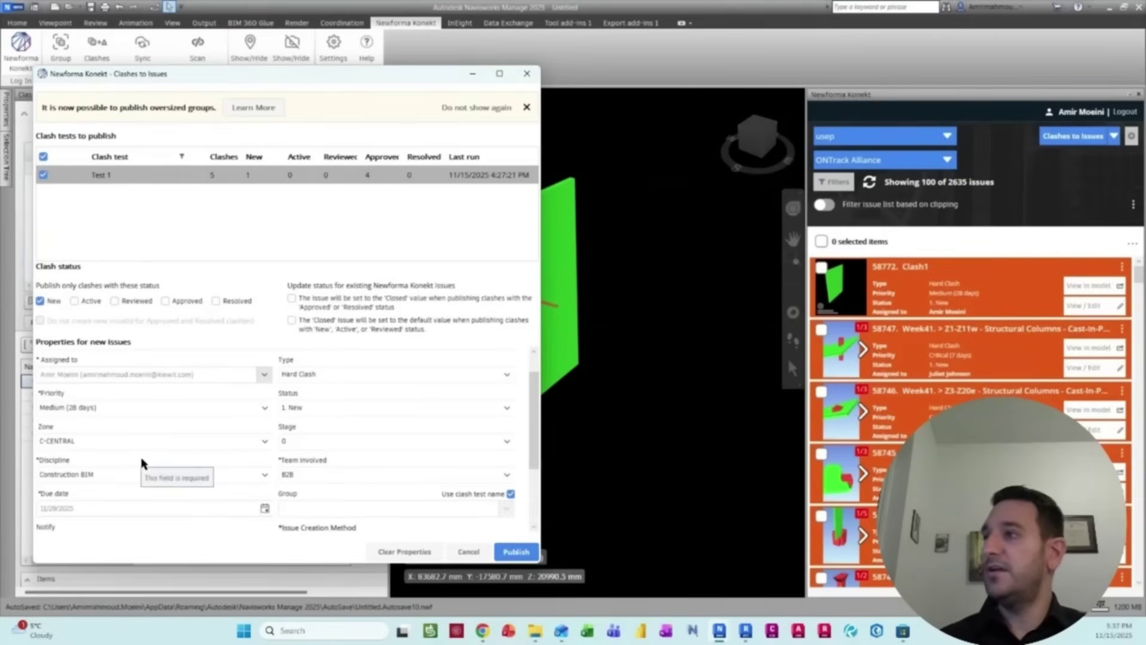
{"action": "left_click", "coordinate": [527, 74]}
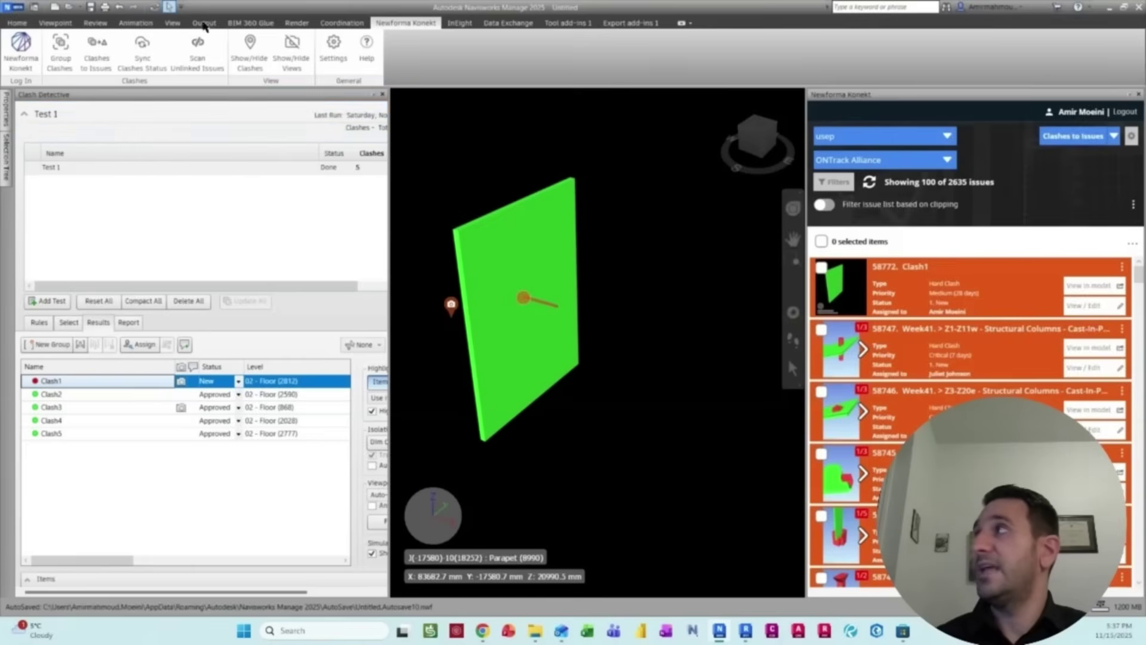
Hide Clash Detective and view the Newforma Konekt issue Clash1 in the model
{"action": "left_click", "coordinate": [17, 22]}
{"action": "left_click", "coordinate": [620, 52]}
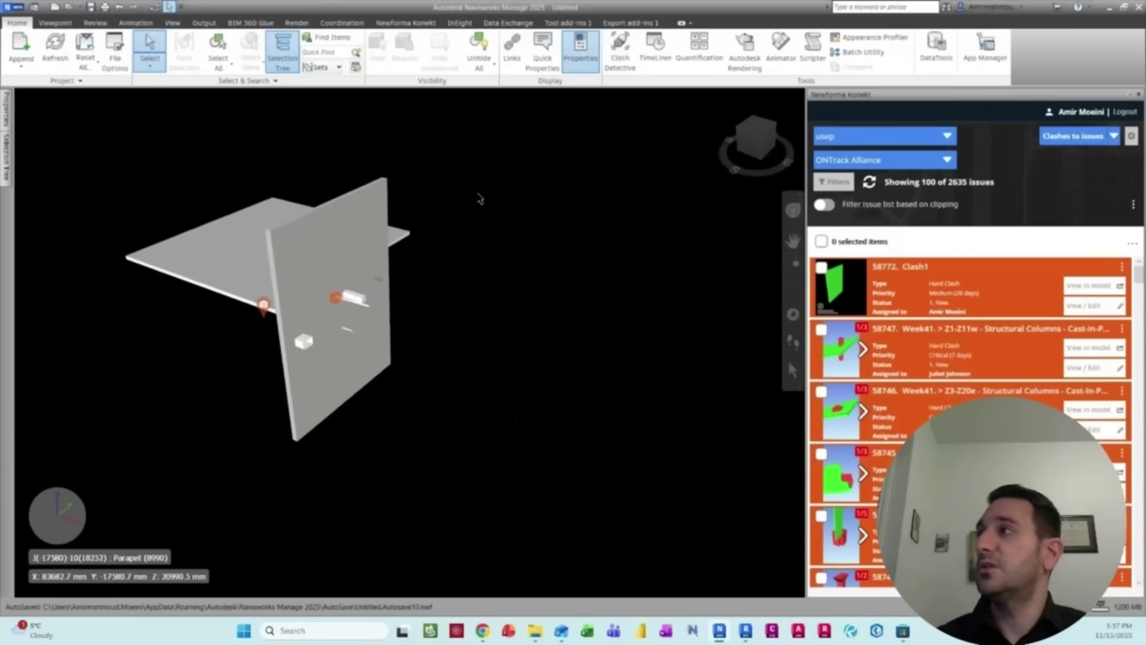
{"action": "scroll", "coordinate": [403, 275], "scroll_direction": "up", "scroll_amount": 2}
{"action": "left_click", "coordinate": [1084, 288]}
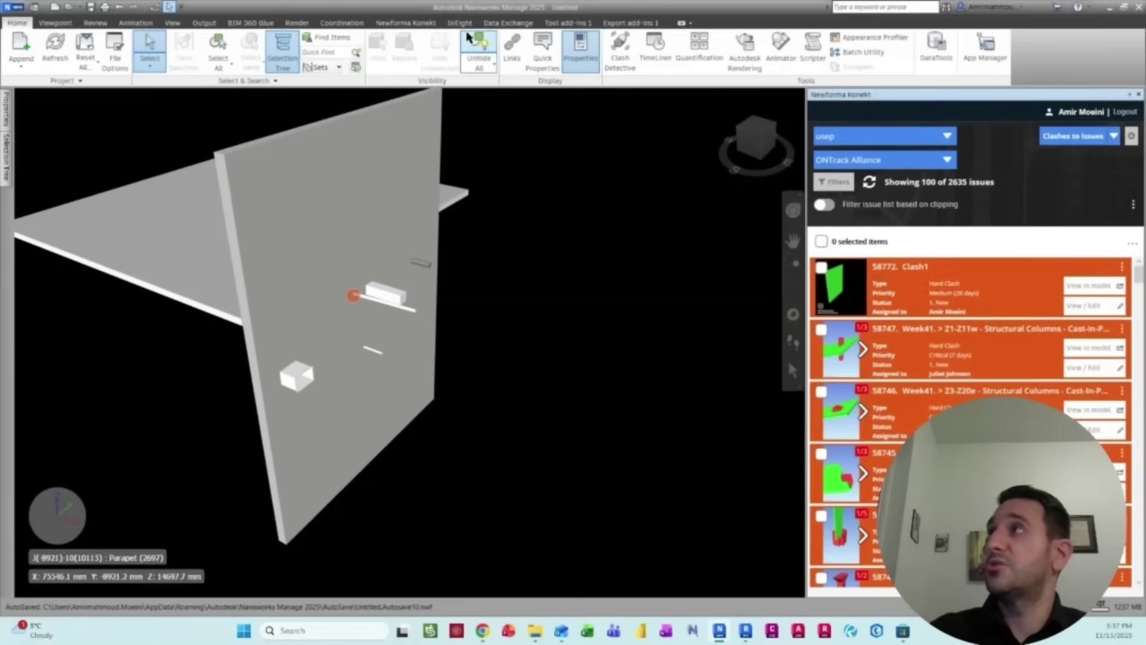
Save the Konekt View in Model settings with elements visibility Do nothing and a forced section box around related elements
{"action": "left_click", "coordinate": [406, 23]}
{"action": "left_click", "coordinate": [333, 48]}
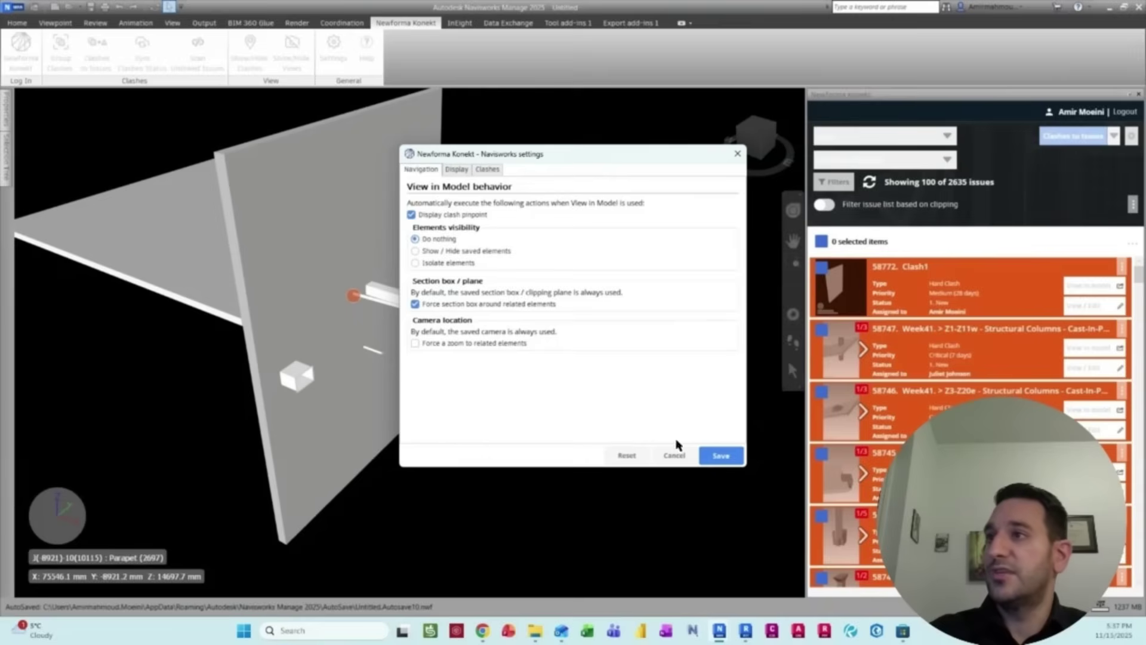
{"action": "left_click", "coordinate": [722, 457]}
View the Clash1 issue in the model again and inspect the sectioned elements around its pinpoint
{"action": "left_click", "coordinate": [1065, 287]}
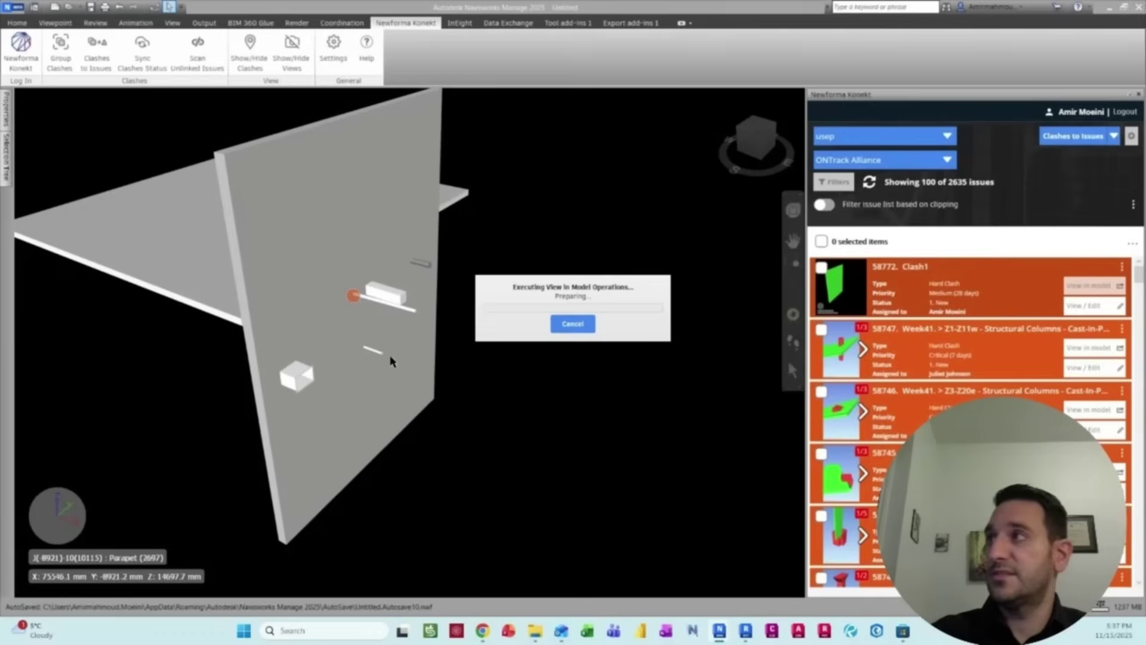
{"action": "scroll", "coordinate": [357, 293], "scroll_direction": "up", "scroll_amount": 2}
{"action": "middle_click_drag", "start_coordinate": [357, 293], "coordinate": [332, 292], "text": "shift"}
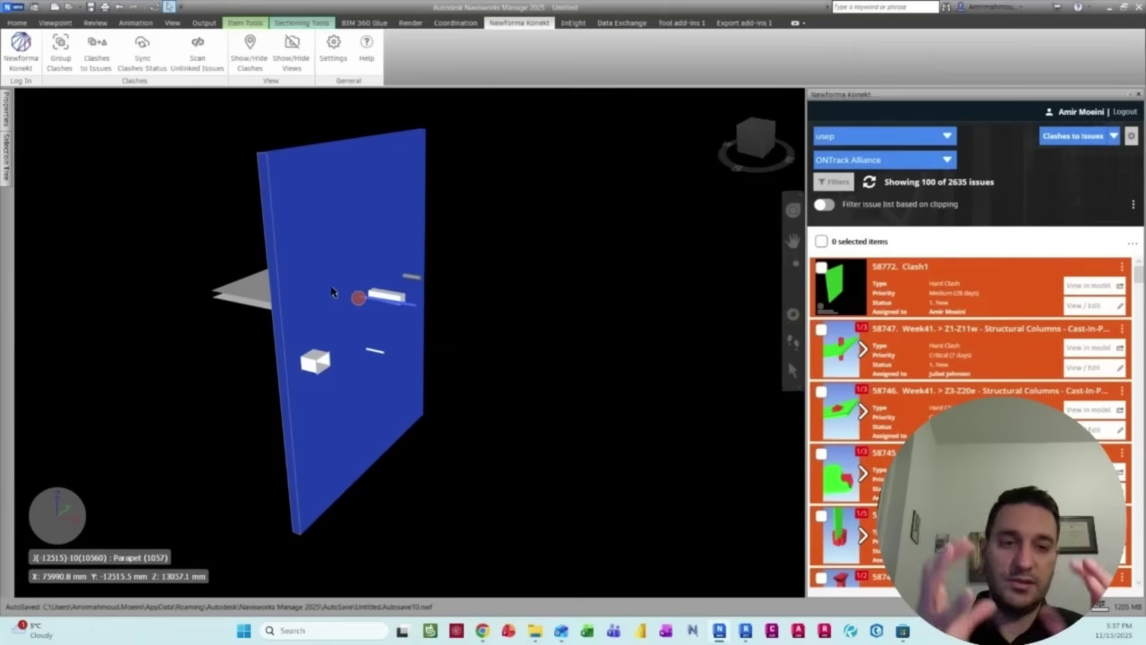
{"action": "left_click", "coordinate": [572, 330]}
{"action": "scroll", "coordinate": [574, 328], "scroll_direction": "down", "scroll_amount": 1}
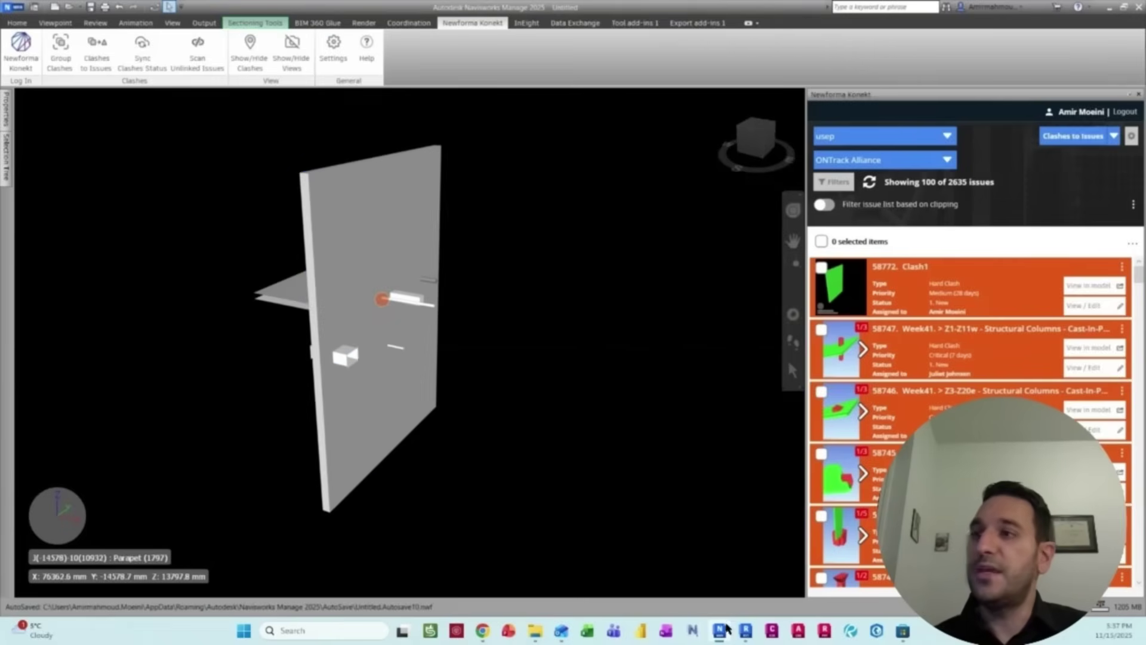
Switch to Revit, replace the Issues panel with the Newforma Konekt issue list and widen it to show each issue's actions
{"action": "left_click", "coordinate": [746, 630]}
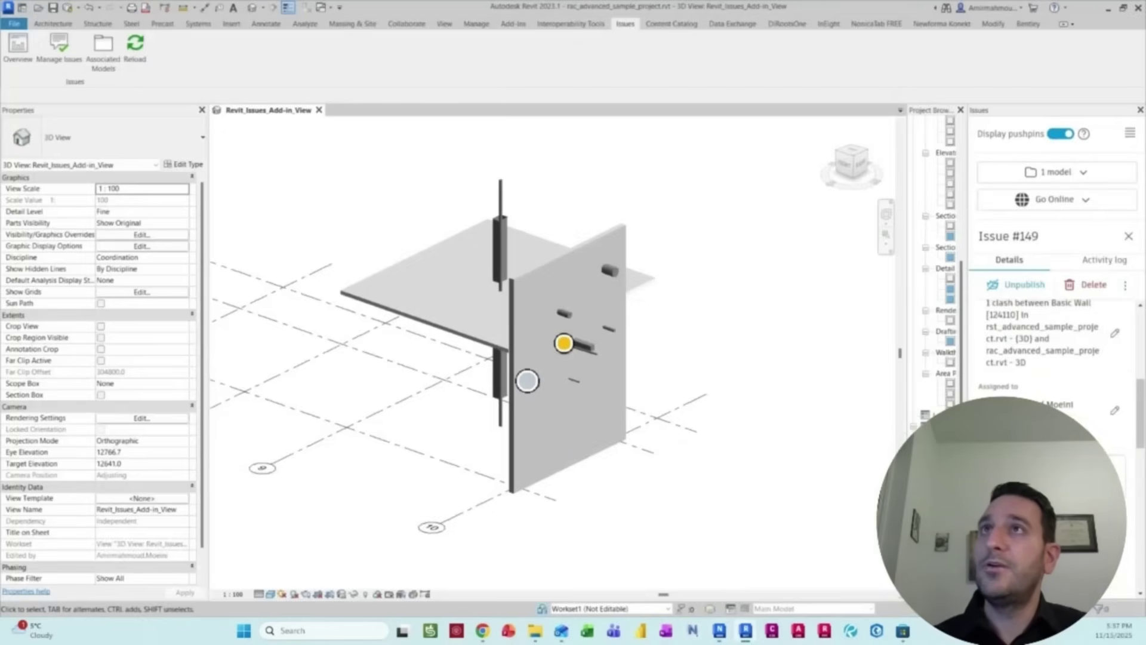
{"action": "left_click", "coordinate": [1140, 110]}
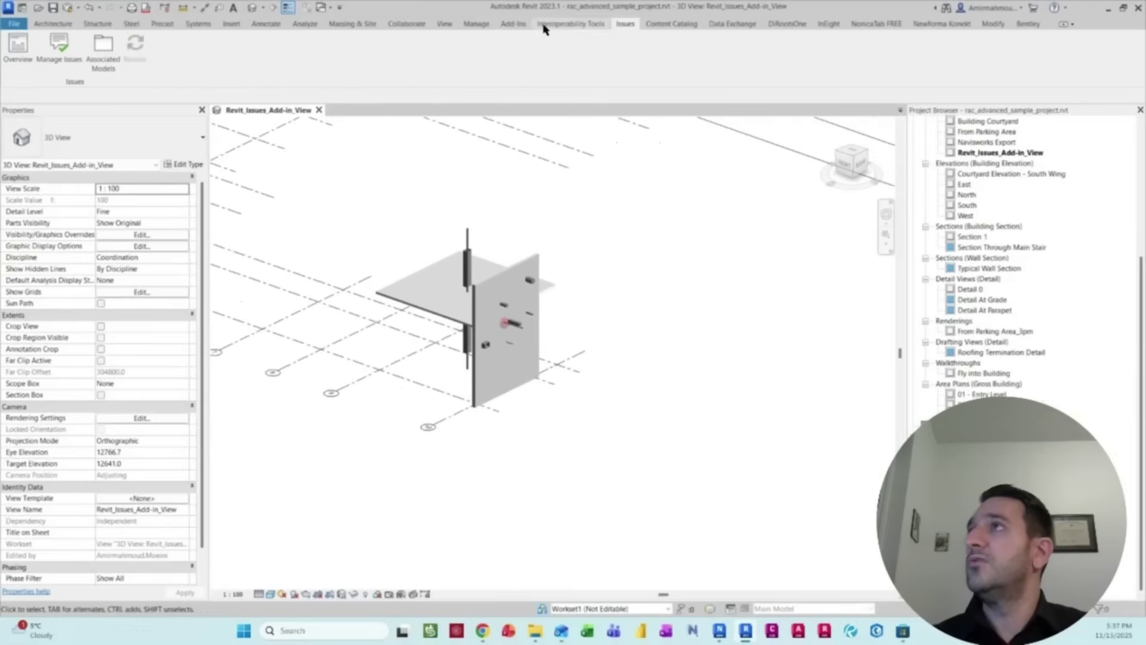
{"action": "left_click", "coordinate": [941, 23]}
{"action": "left_click", "coordinate": [21, 47]}
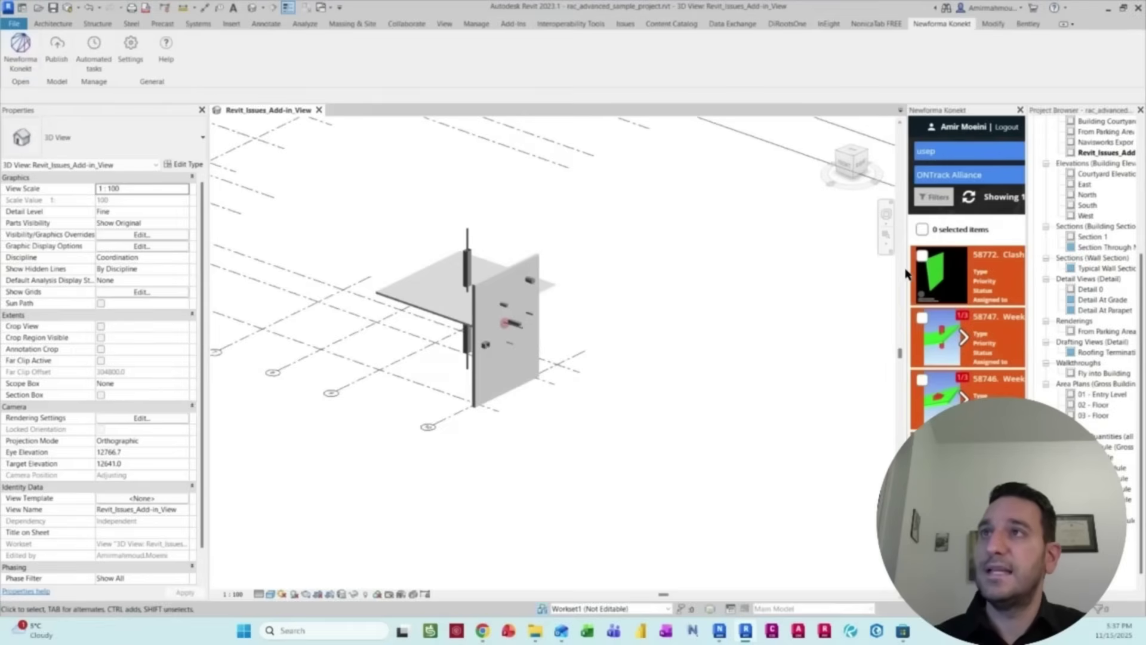
{"action": "left_click_drag", "start_coordinate": [906, 275], "coordinate": [808, 266]}
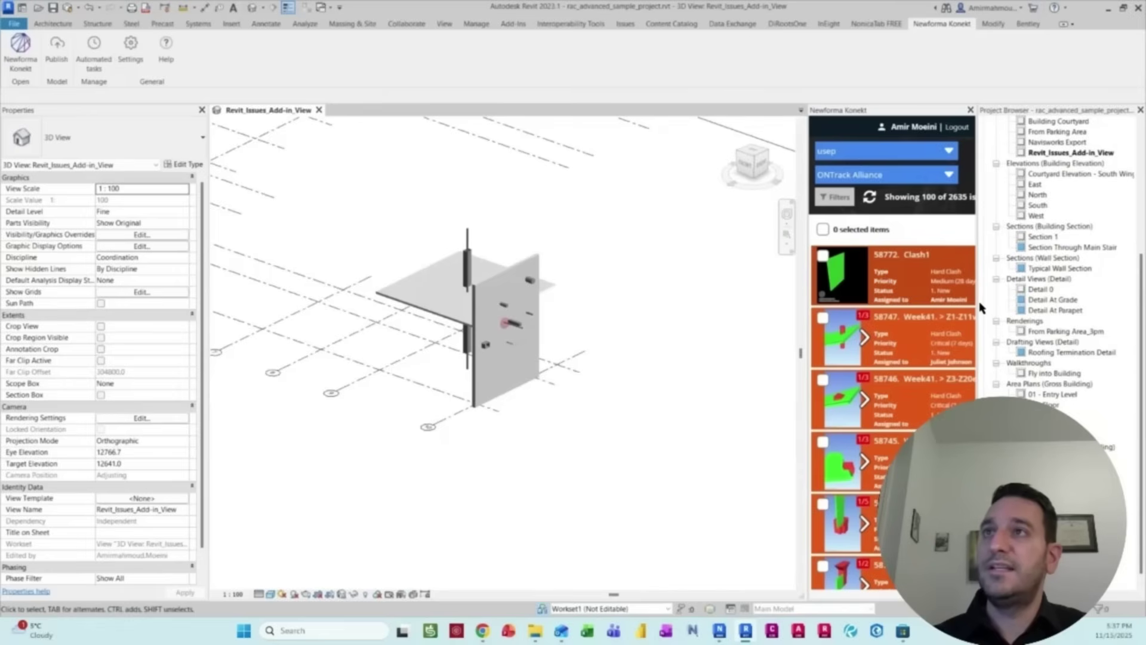
{"action": "left_click_drag", "start_coordinate": [980, 307], "coordinate": [1056, 289]}
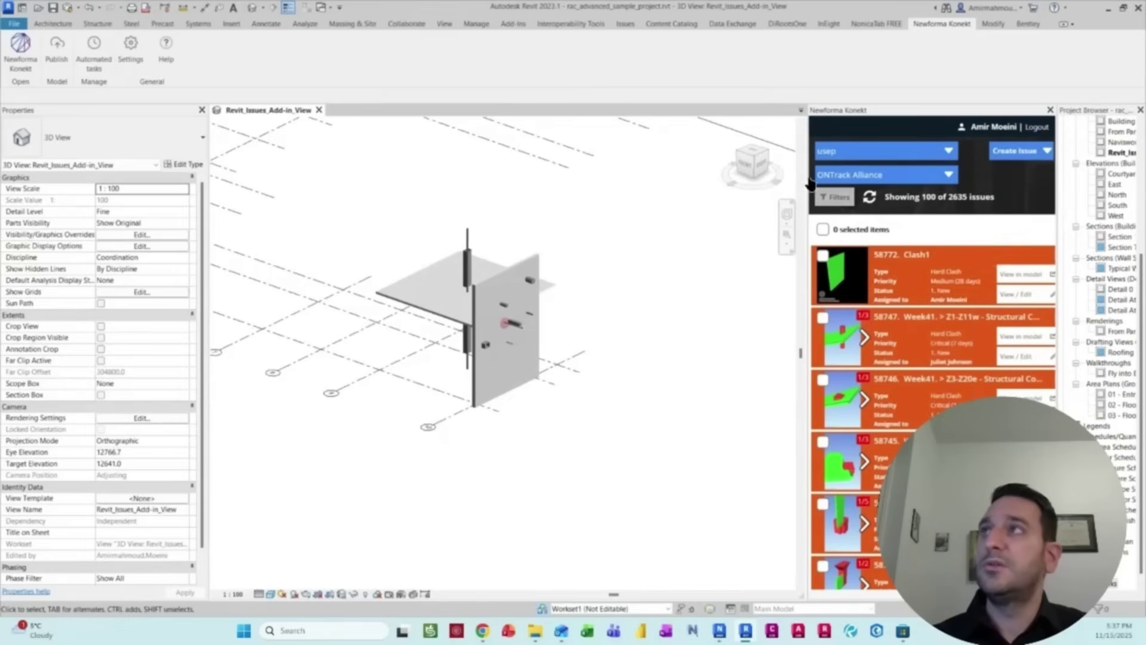
Save the Konekt settings with Show / Hide saved elements, forced section box, orthographic view and zoom, and view Clash1 in the model
{"action": "left_click", "coordinate": [131, 47]}
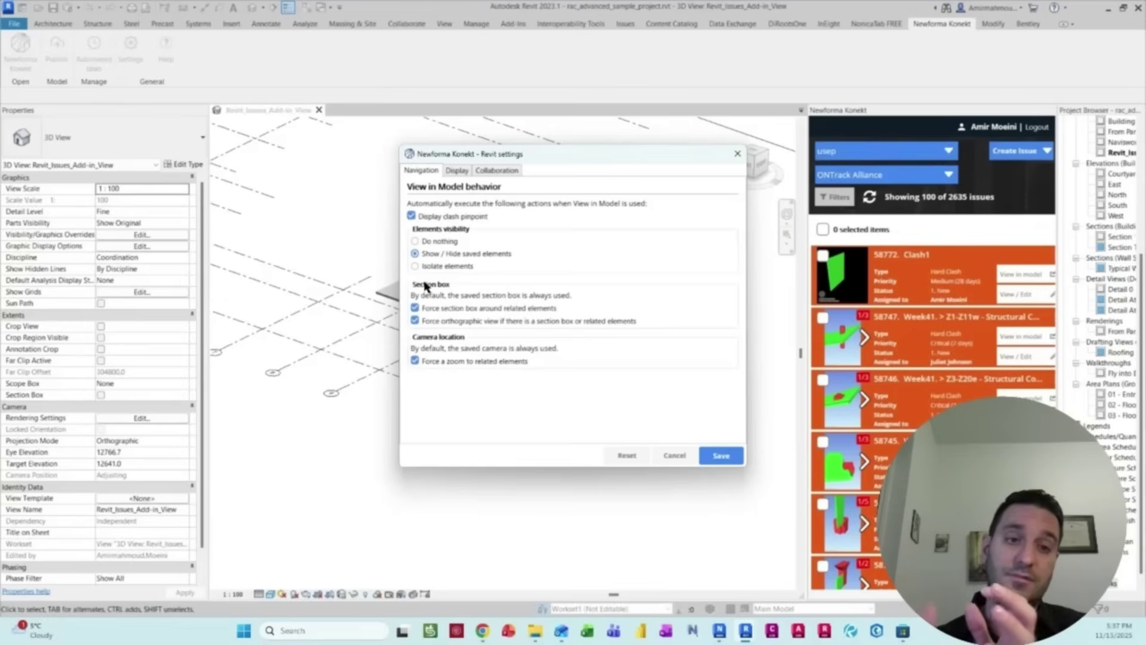
{"action": "left_click", "coordinate": [725, 456]}
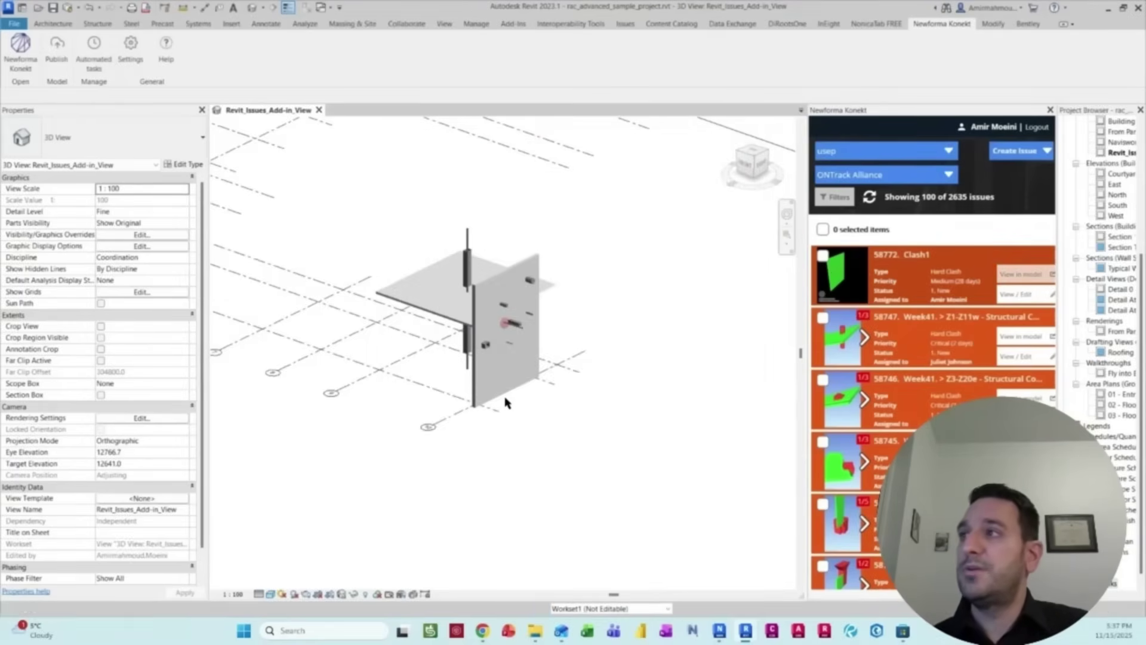
{"action": "scroll", "coordinate": [505, 363], "scroll_direction": "up", "scroll_amount": 4}
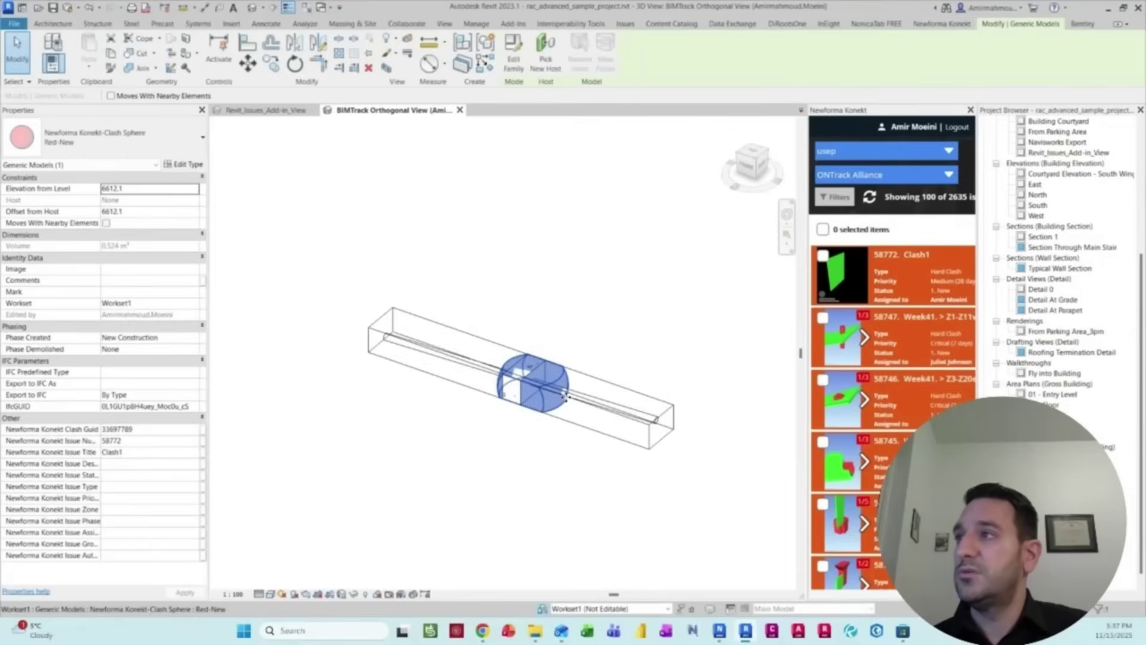
Enlarge the section box of the BIMTrack Orthogonal View in height and depth around the clash sphere
{"action": "left_click", "coordinate": [539, 362]}
{"action": "left_click_drag", "start_coordinate": [522, 366], "coordinate": [521, 300]}
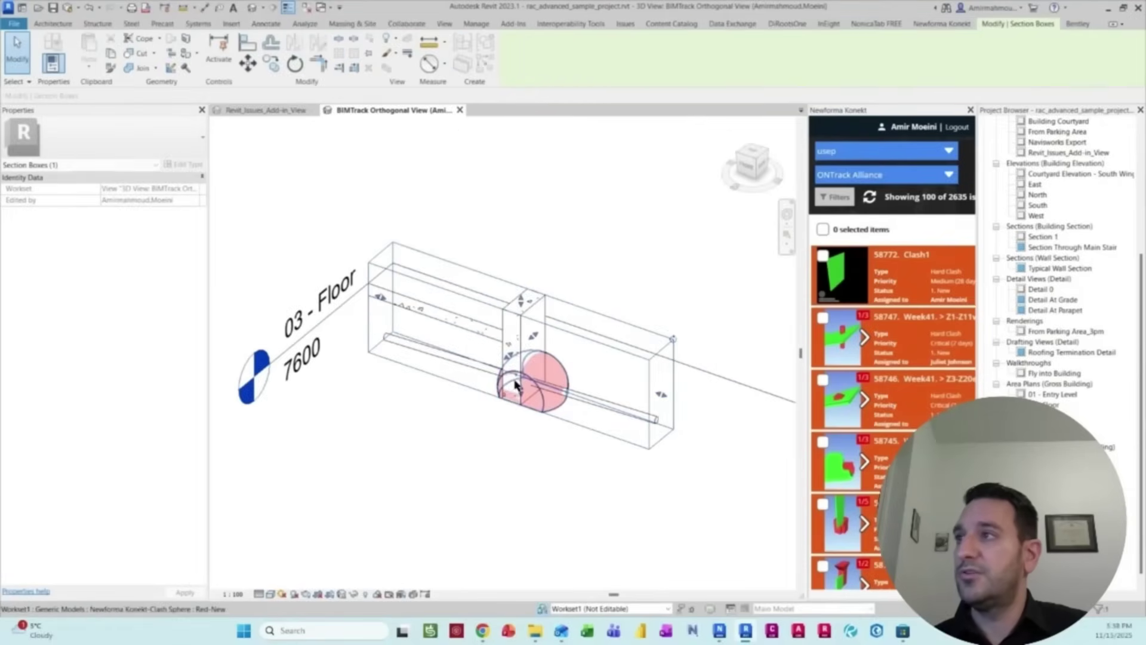
{"action": "middle_click_drag", "start_coordinate": [508, 358], "coordinate": [555, 401], "text": "shift"}
{"action": "left_click_drag", "start_coordinate": [520, 401], "coordinate": [520, 461]}
{"action": "scroll", "coordinate": [580, 409], "scroll_direction": "up", "scroll_amount": 3}
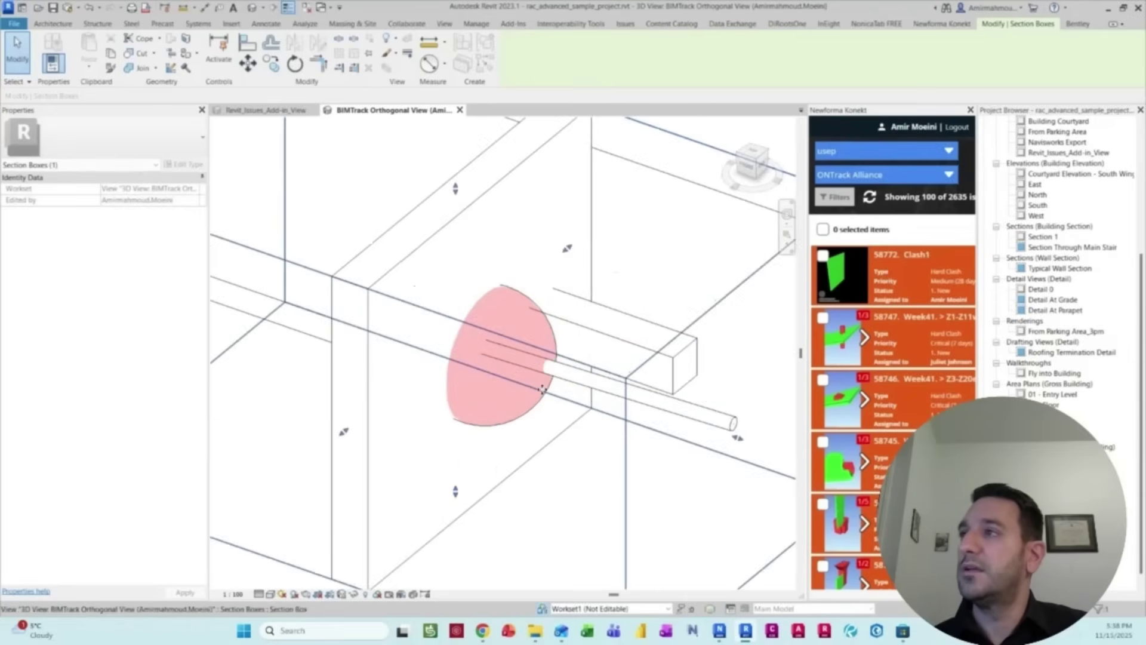
Set the diameter of the Red-New clash sphere type to 250 and check the sphere against the surrounding elements
{"action": "scroll", "coordinate": [545, 376], "scroll_direction": "down", "scroll_amount": 5}
{"action": "middle_click_drag", "start_coordinate": [526, 395], "coordinate": [546, 387], "text": "shift"}
{"action": "left_click", "coordinate": [541, 383]}
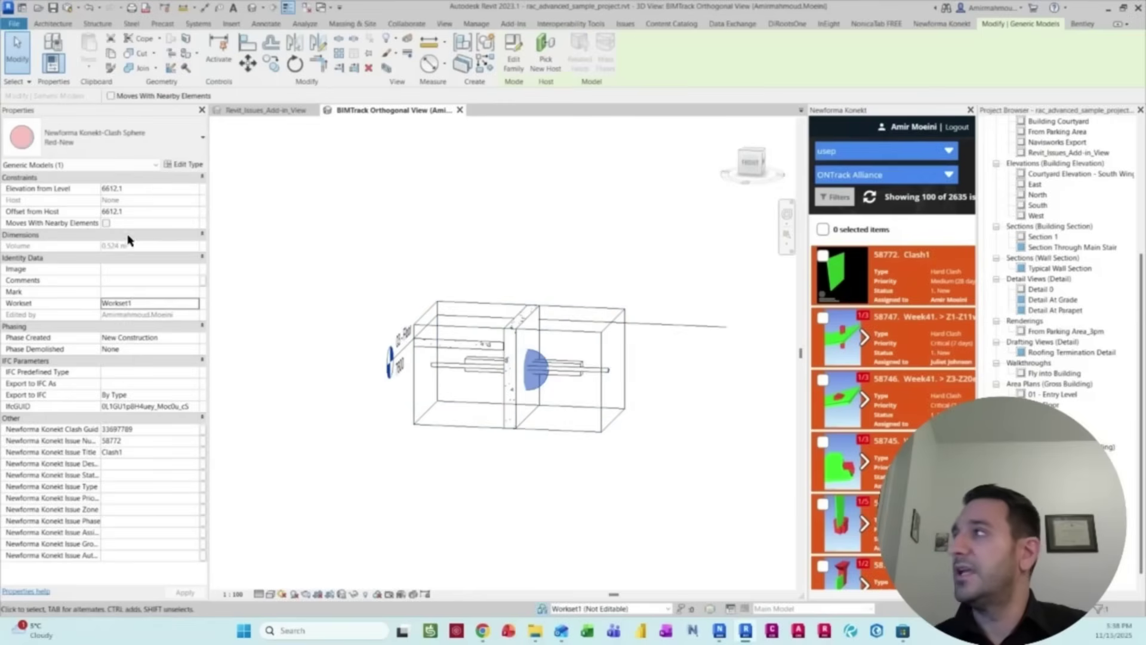
{"action": "left_click", "coordinate": [190, 166]}
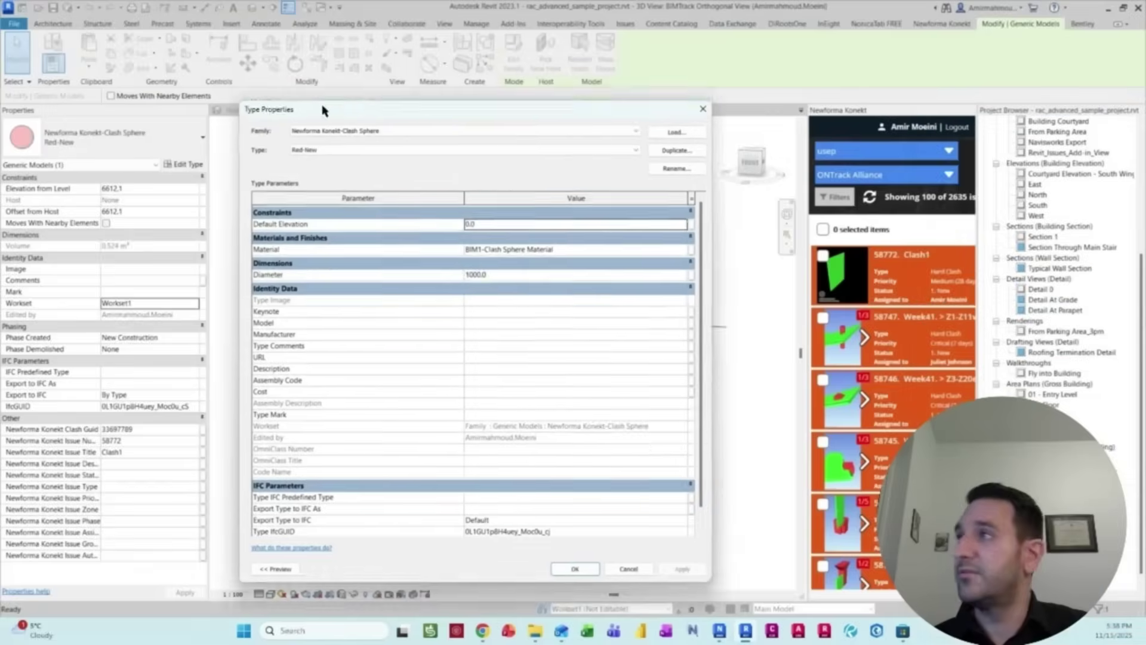
{"action": "type", "text": "250"}
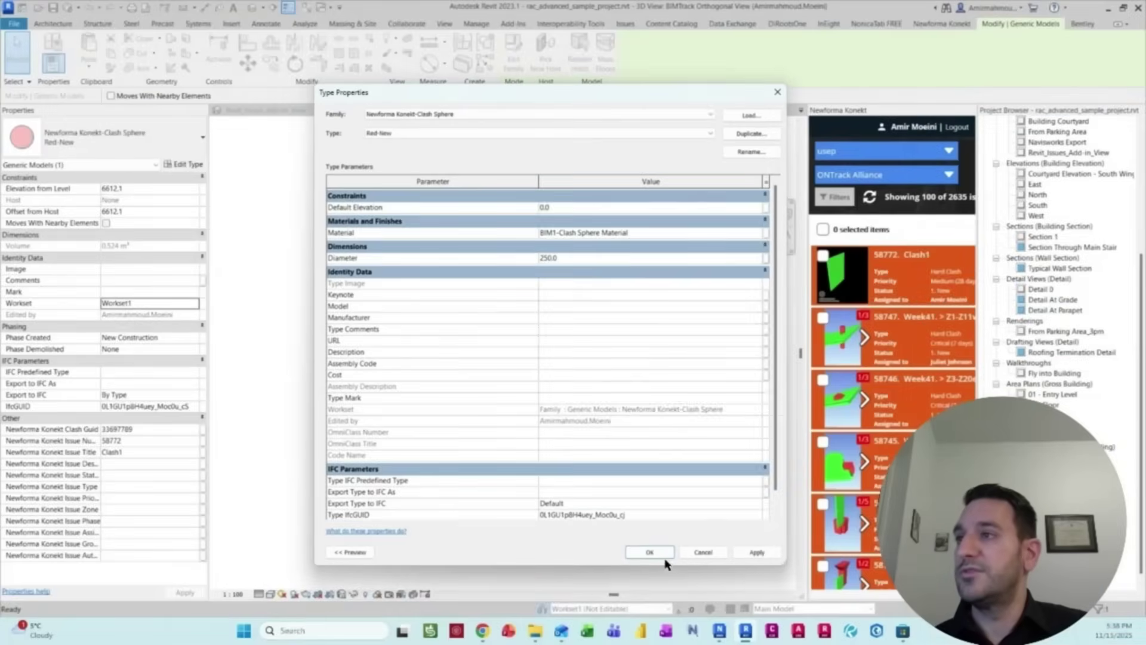
{"action": "left_click", "coordinate": [659, 555]}
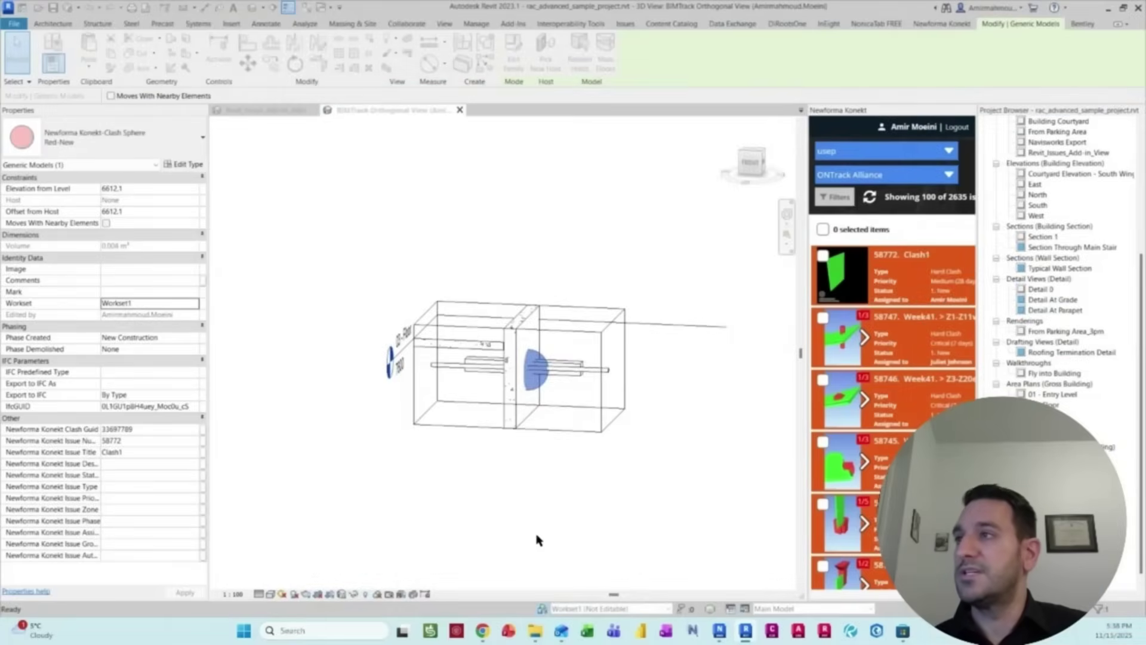
{"action": "left_click", "coordinate": [578, 388]}
{"action": "scroll", "coordinate": [543, 381], "scroll_direction": "up", "scroll_amount": 4}
{"action": "left_click", "coordinate": [501, 380]}
{"action": "scroll", "coordinate": [495, 425], "scroll_direction": "down", "scroll_amount": 5}
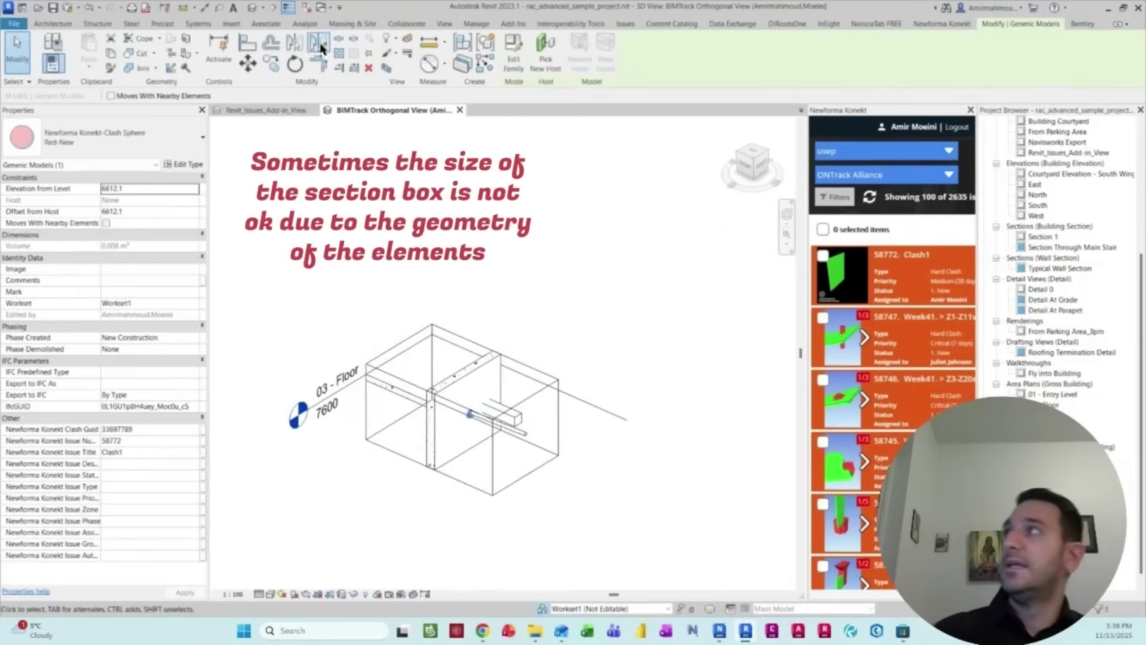
Widen the Newforma Konekt panel and examine the Clash1 issue's details and available status options without publishing changes
{"action": "left_click", "coordinate": [935, 24]}
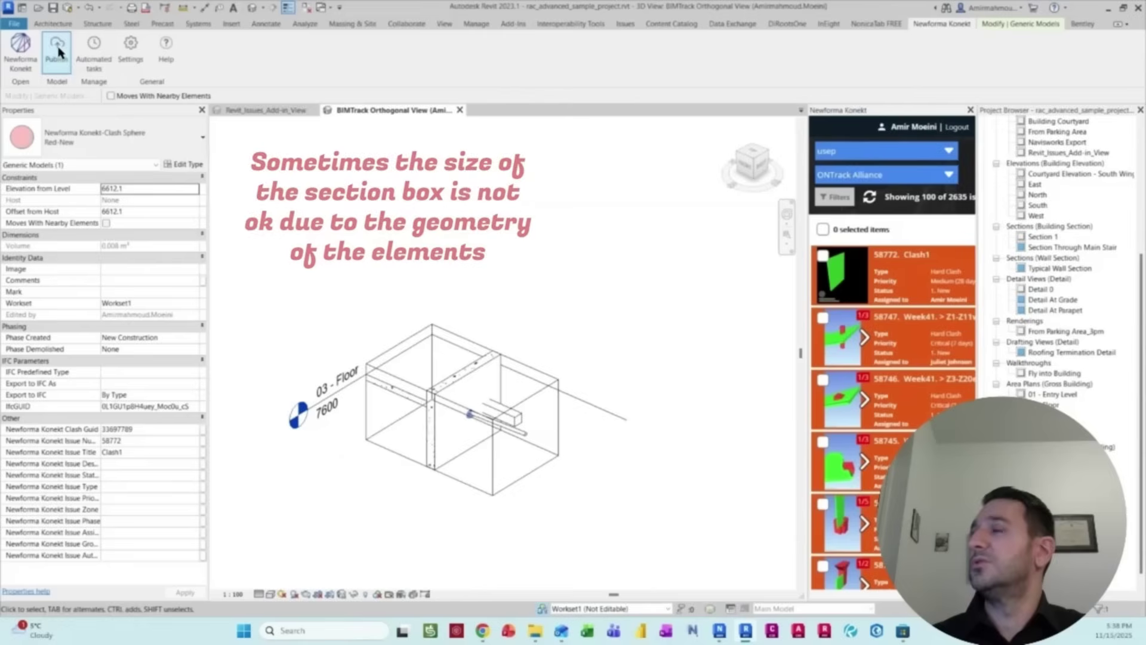
{"action": "left_click_drag", "start_coordinate": [807, 256], "coordinate": [688, 256]}
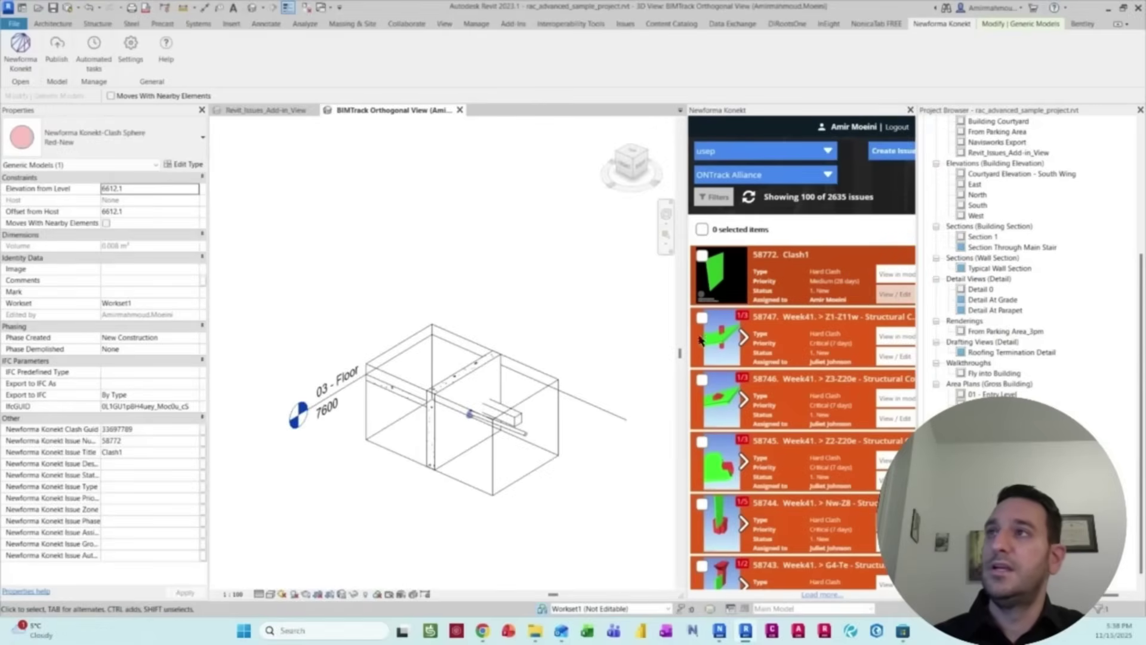
{"action": "left_click", "coordinate": [567, 396]}
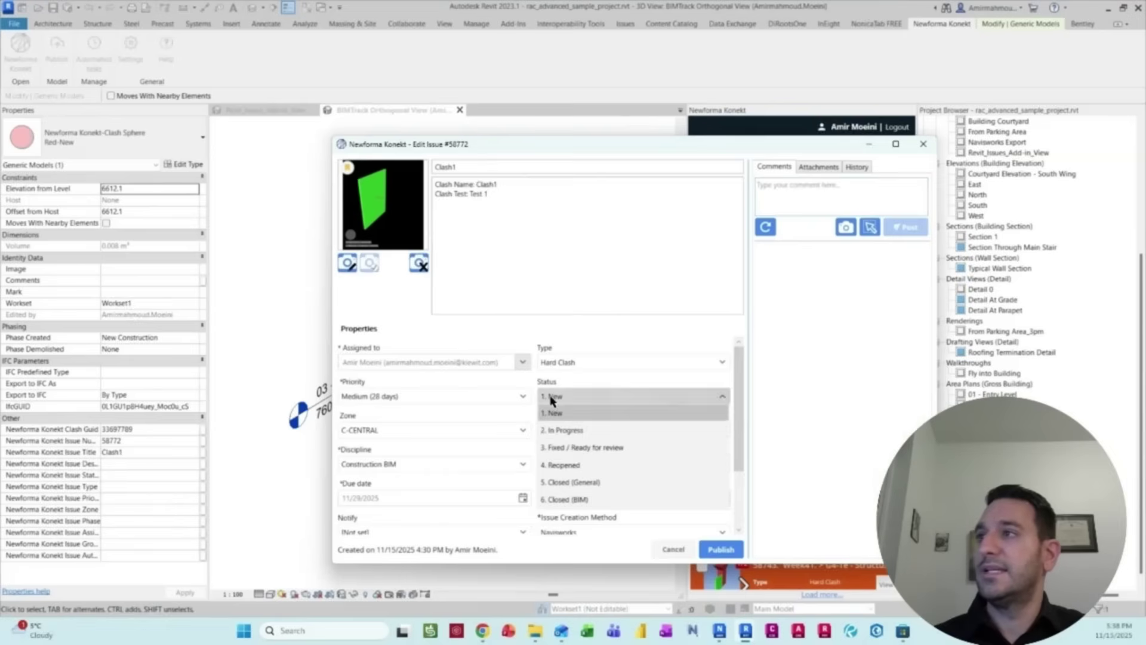
{"action": "left_click", "coordinate": [924, 147]}
{"action": "left_click", "coordinate": [923, 144]}
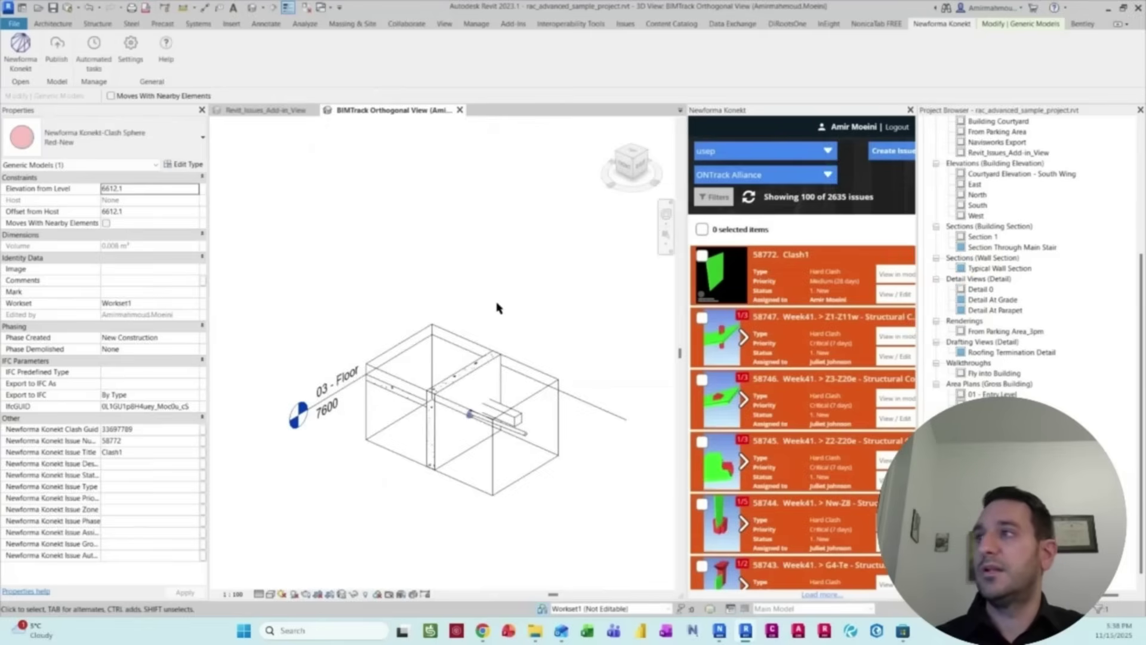
Switch to Autodesk Model Coordination, open rac_advanced_sample_project.ifc and rst_advanced_sample_project.ifc together, check their issues list and close the viewer
{"action": "mouse_move", "coordinate": [485, 630]}
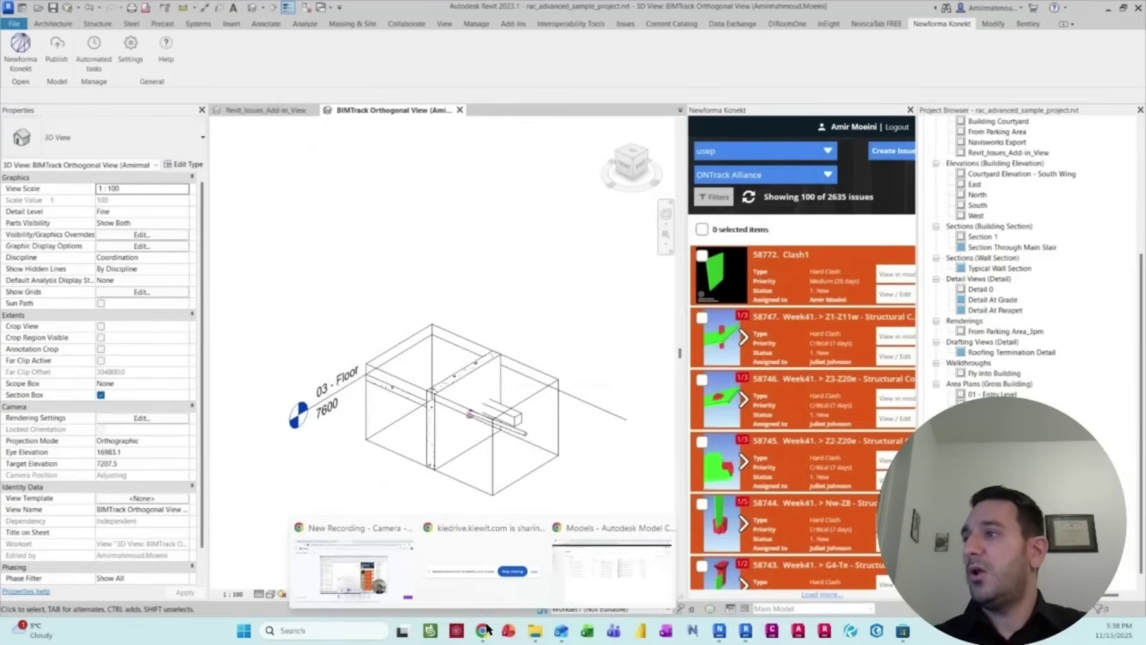
{"action": "left_click", "coordinate": [613, 564]}
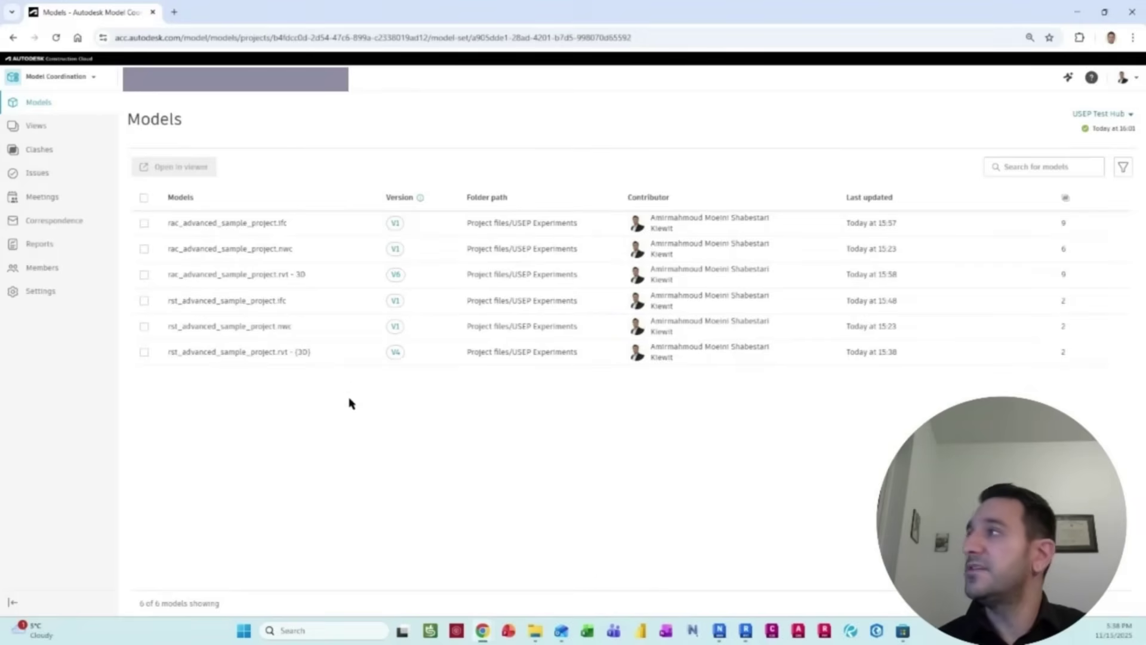
{"action": "left_click", "coordinate": [144, 301]}
{"action": "left_click", "coordinate": [144, 223]}
{"action": "left_click", "coordinate": [170, 168]}
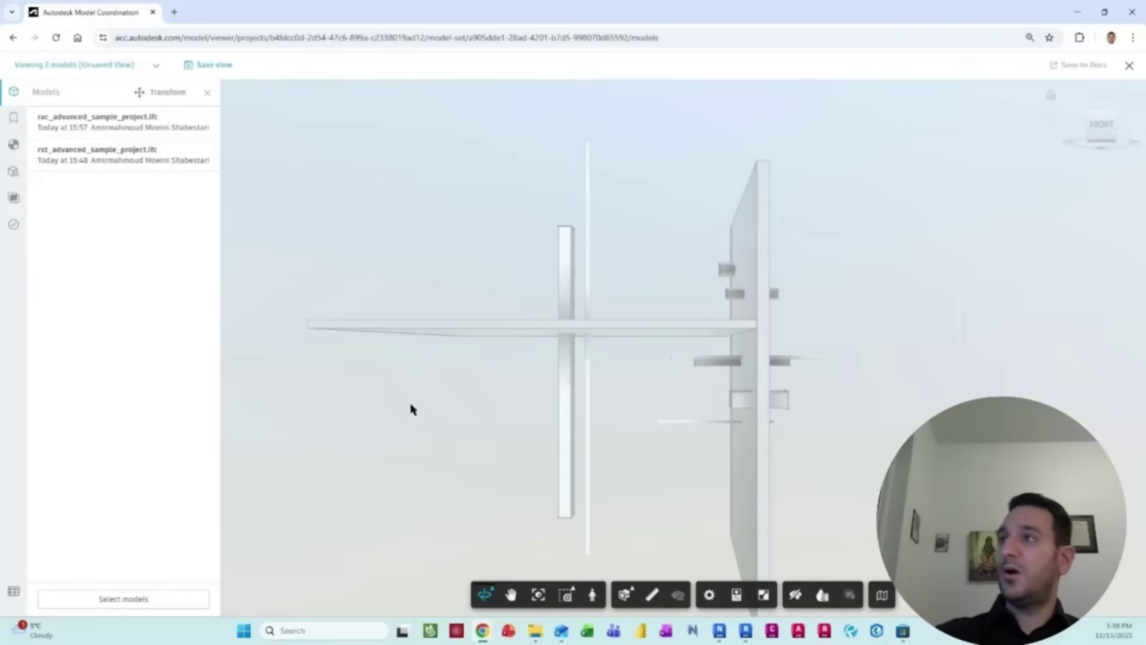
{"action": "left_click", "coordinate": [14, 225]}
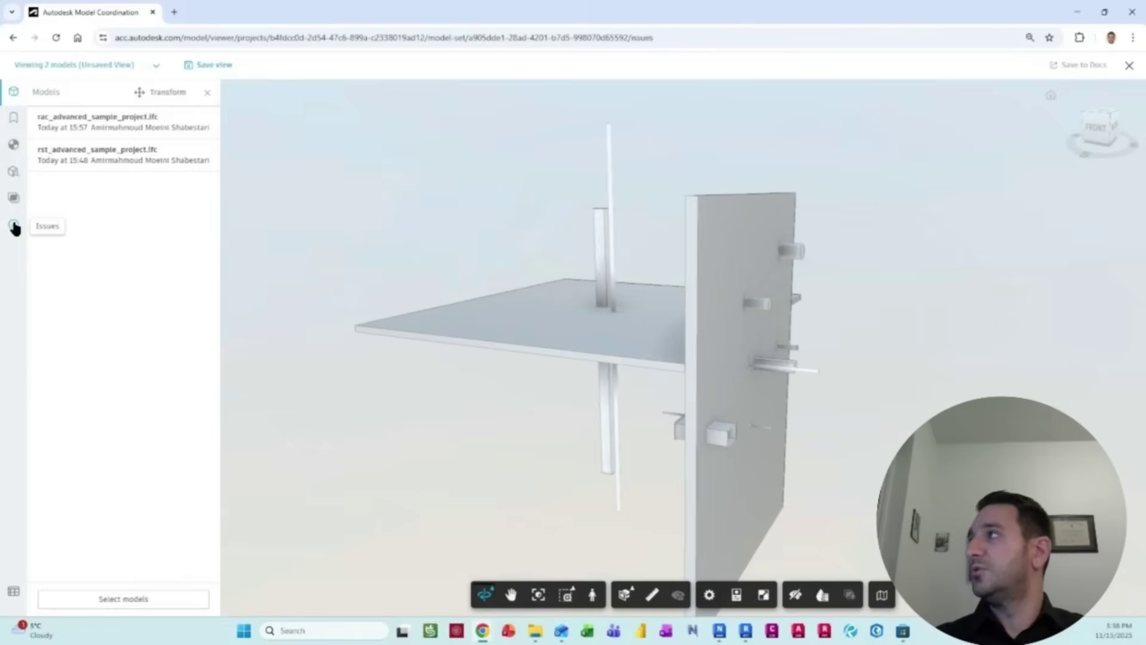
{"action": "left_click_drag", "start_coordinate": [757, 328], "coordinate": [664, 336]}
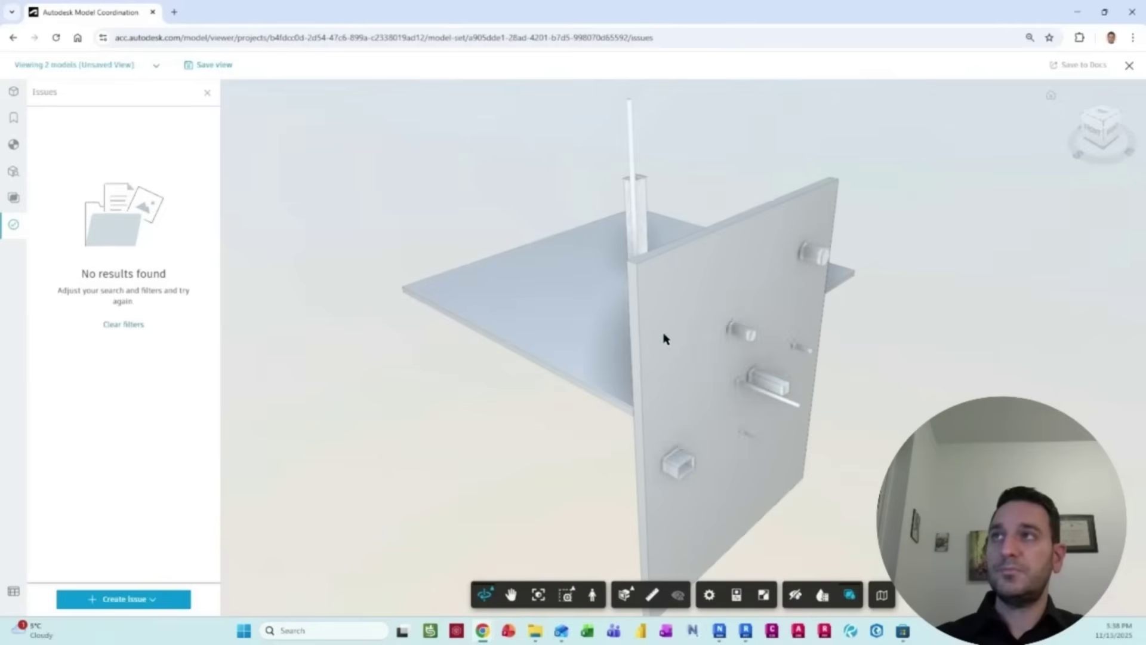
{"action": "left_click", "coordinate": [1129, 66]}
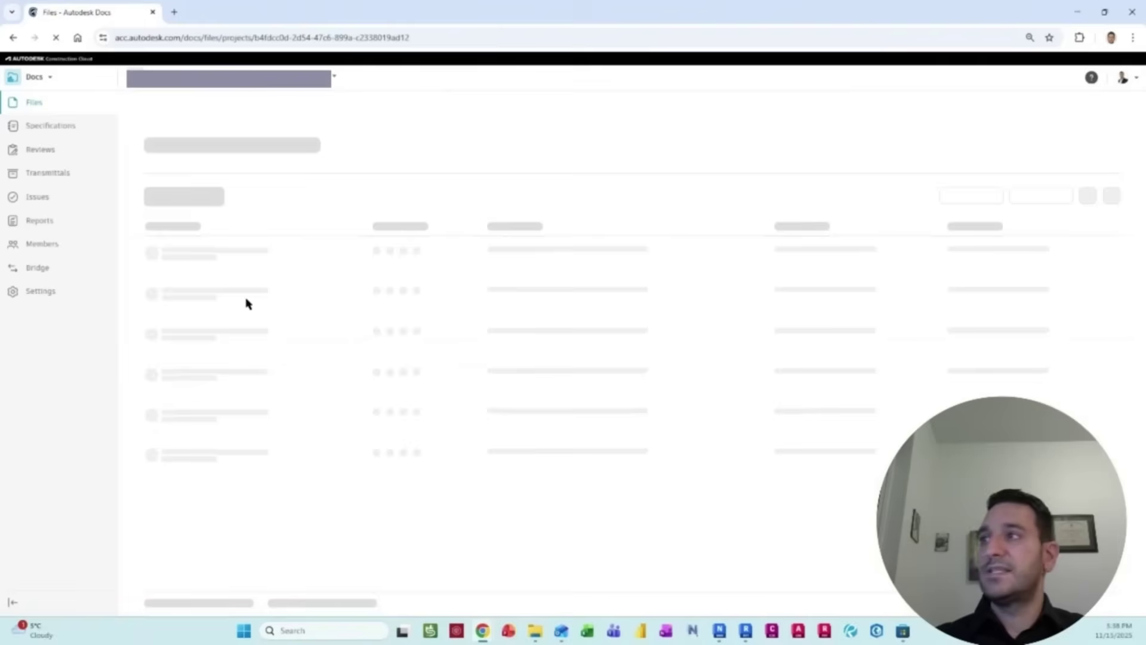
Switch to Newforma Konekt in the browser and check the output file formats available for exporting the Clash1 issue
{"action": "mouse_move", "coordinate": [485, 631]}
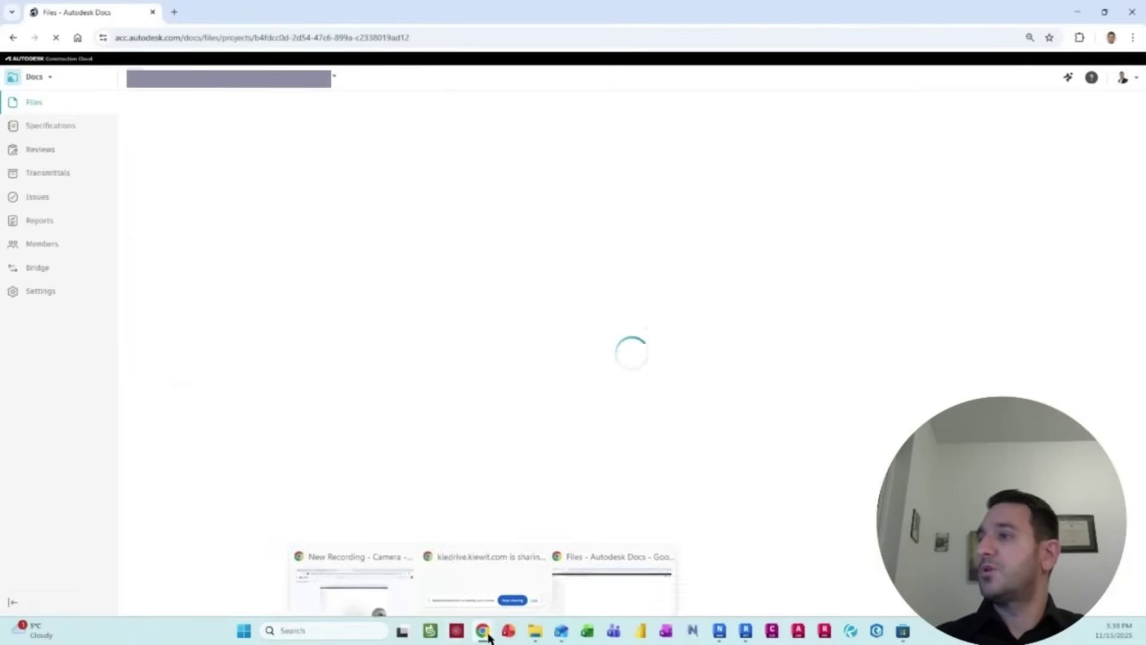
{"action": "left_click", "coordinate": [358, 585]}
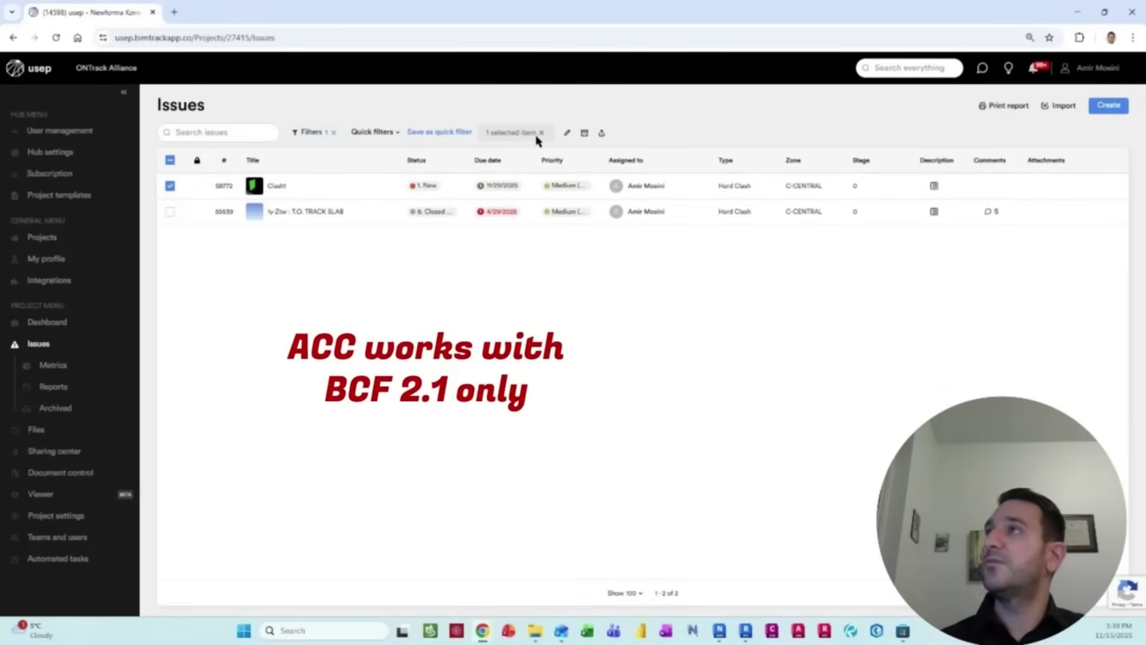
{"action": "left_click", "coordinate": [601, 133]}
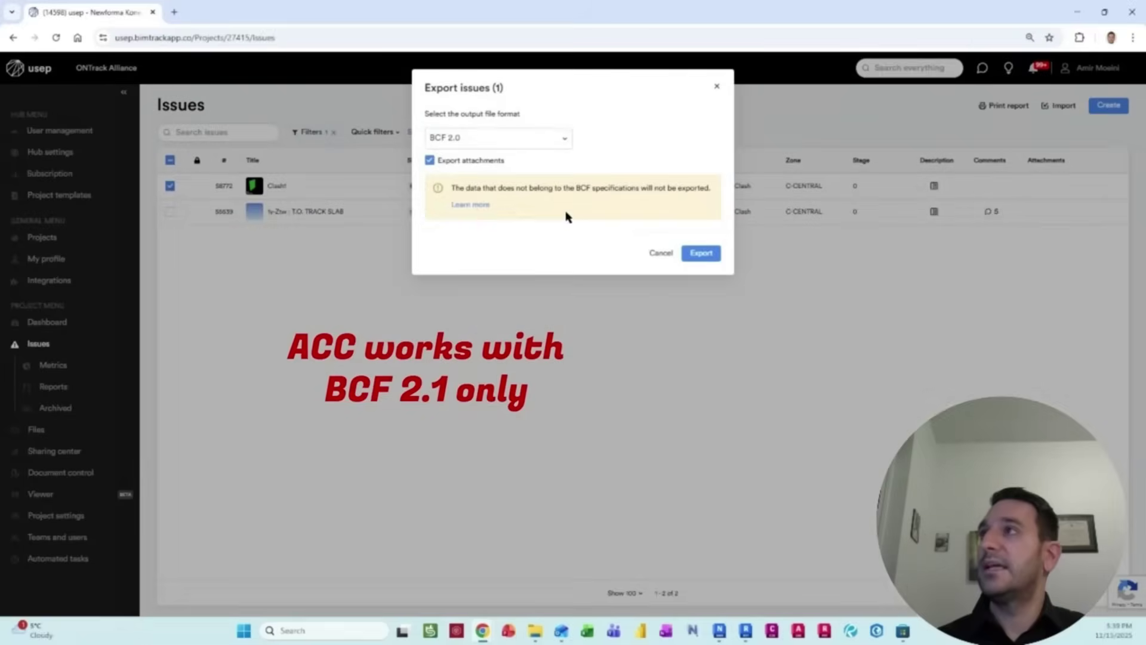
{"action": "left_click", "coordinate": [485, 137]}
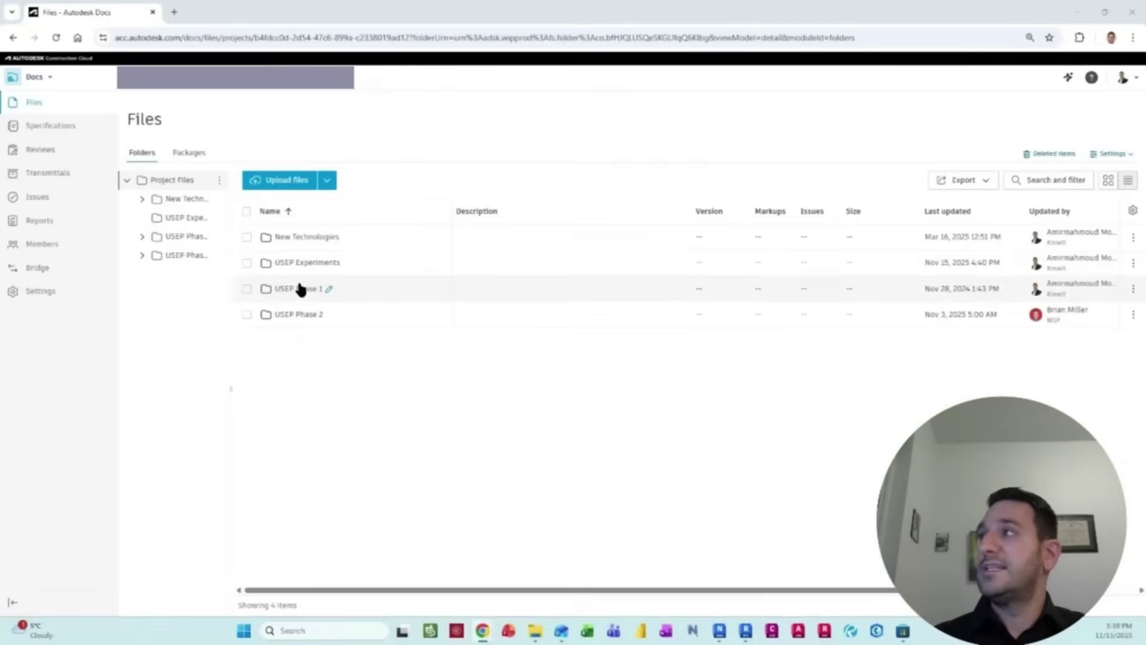
Open rac_advanced_sample_project.ifc from the project files in Autodesk Docs and import the Clash1 issue from BCF
{"action": "left_click", "coordinate": [308, 263]}
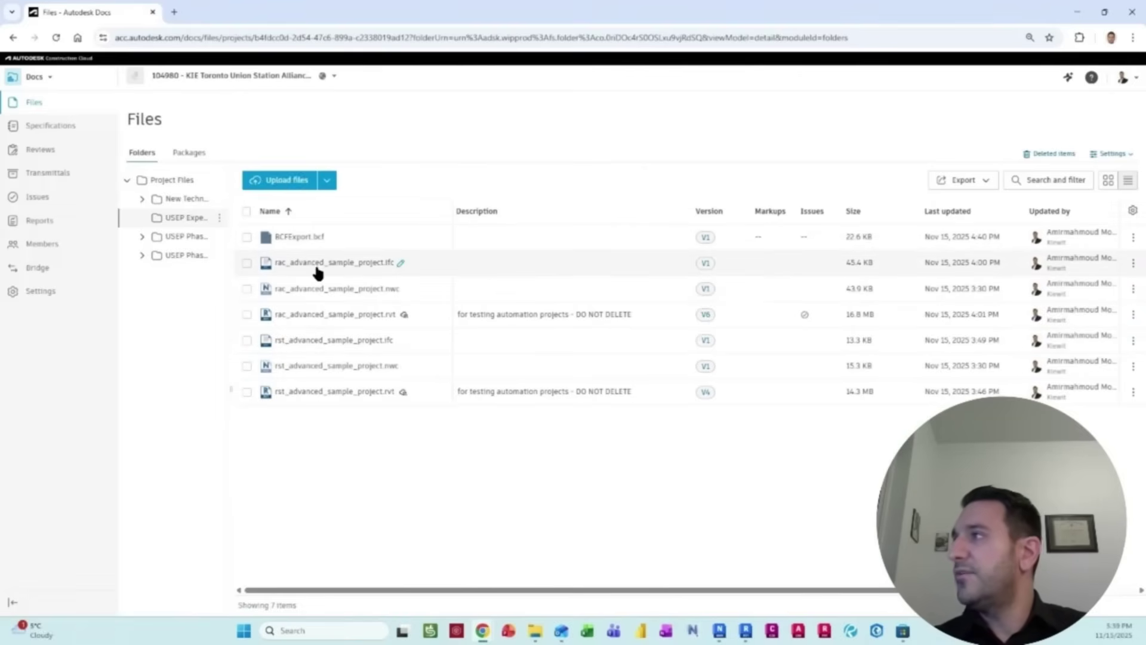
{"action": "left_click", "coordinate": [277, 262]}
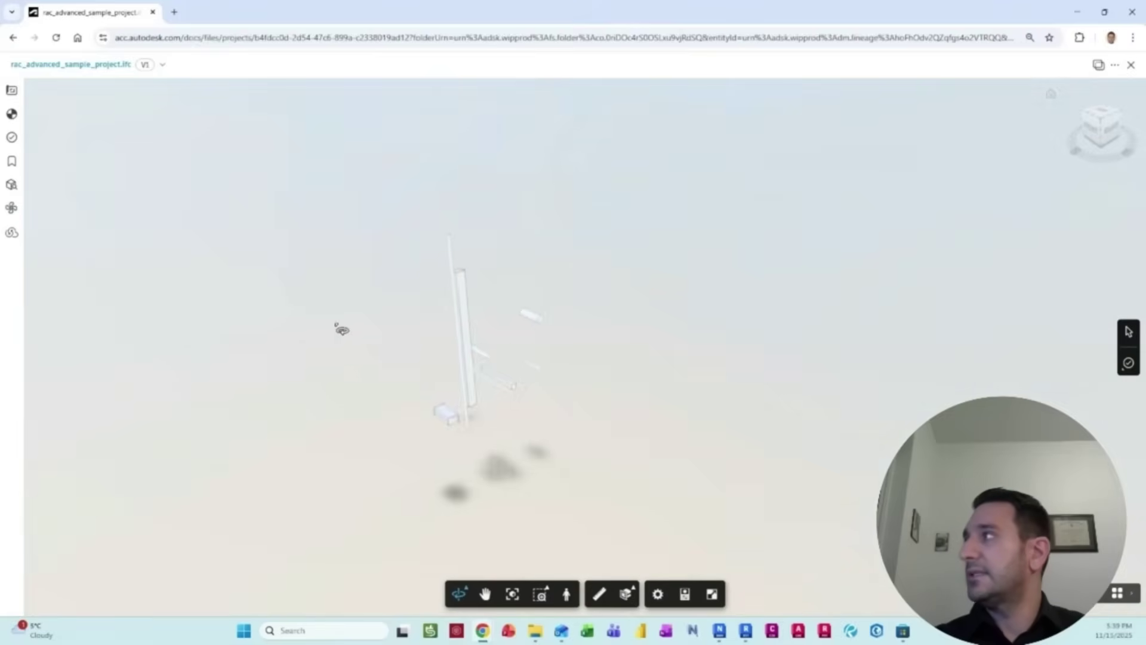
{"action": "left_click", "coordinate": [12, 137]}
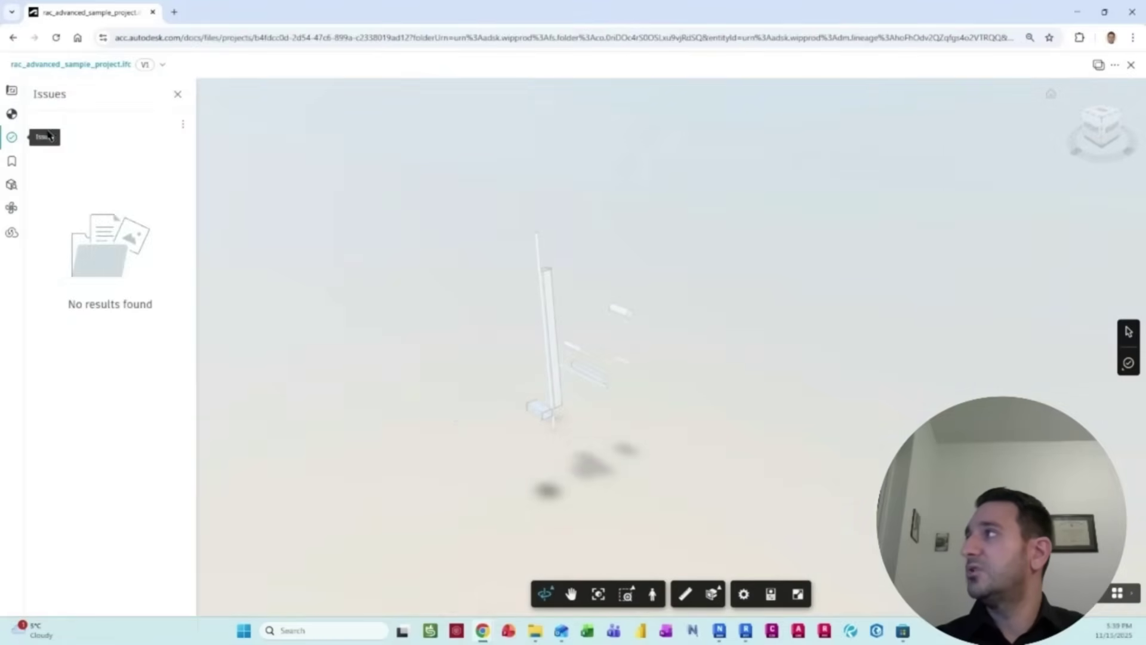
{"action": "left_click", "coordinate": [183, 127]}
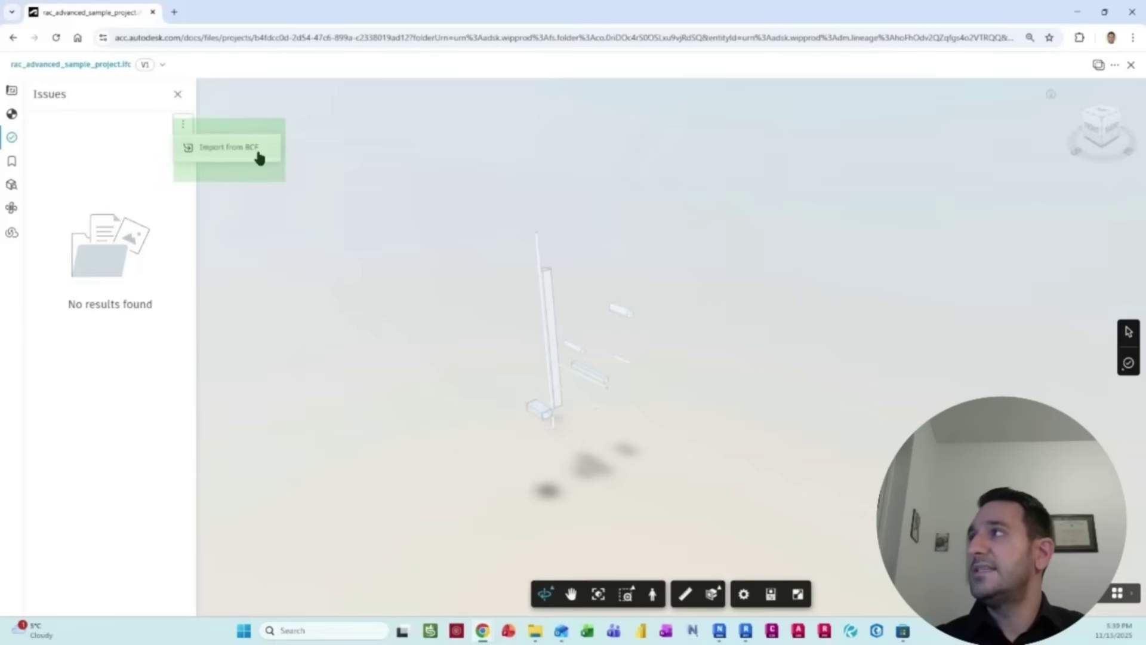
{"action": "left_click", "coordinate": [247, 157]}
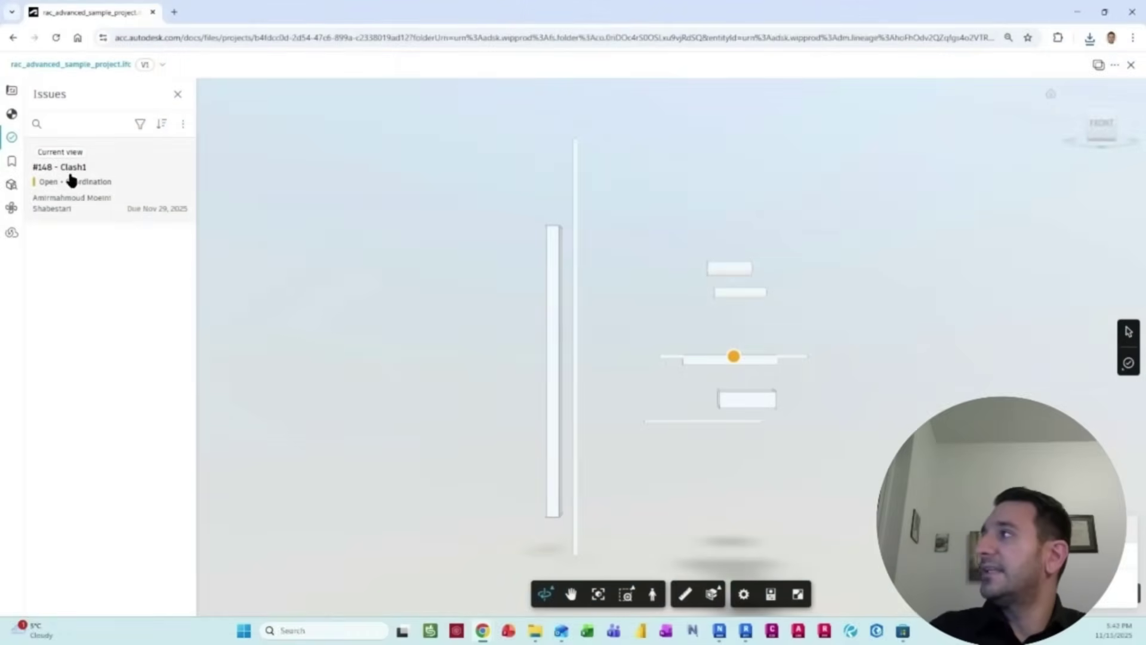
Examine the imported Clash1 issue's details and viewpoint in the IFC model, and open the model in Model Coordination
{"action": "left_click", "coordinate": [72, 179]}
{"action": "scroll", "coordinate": [1031, 307], "scroll_direction": "down", "scroll_amount": 3}
{"action": "scroll", "coordinate": [1050, 353], "scroll_direction": "up", "scroll_amount": 1}
{"action": "scroll", "coordinate": [1049, 378], "scroll_direction": "down", "scroll_amount": 5}
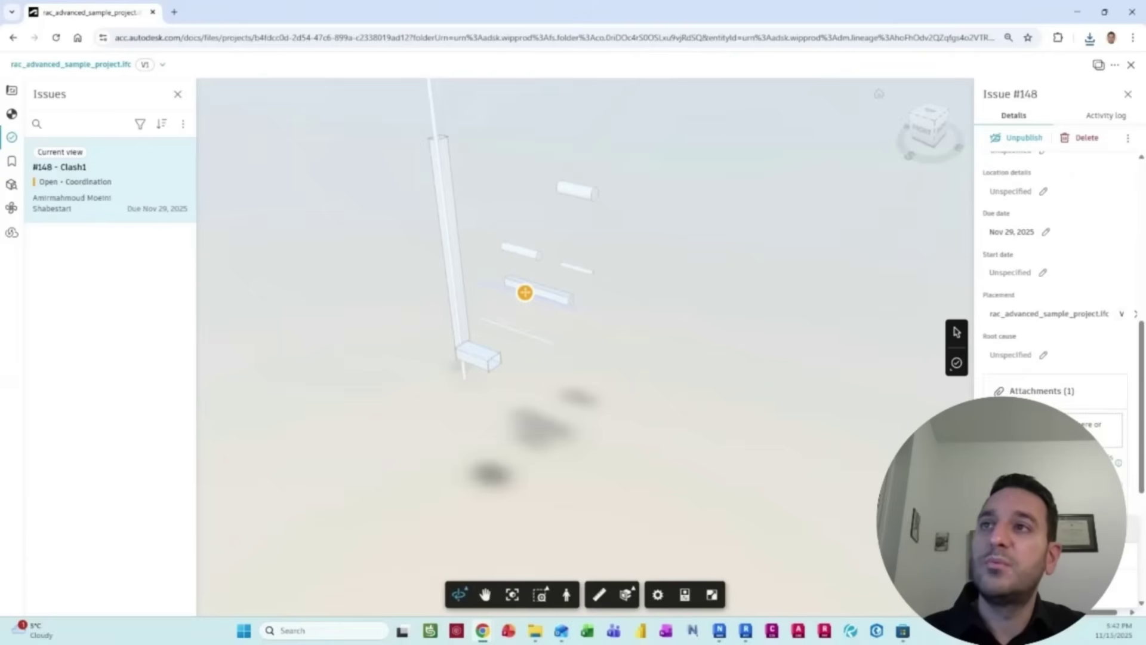
{"action": "scroll", "coordinate": [1054, 351], "scroll_direction": "up", "scroll_amount": 3}
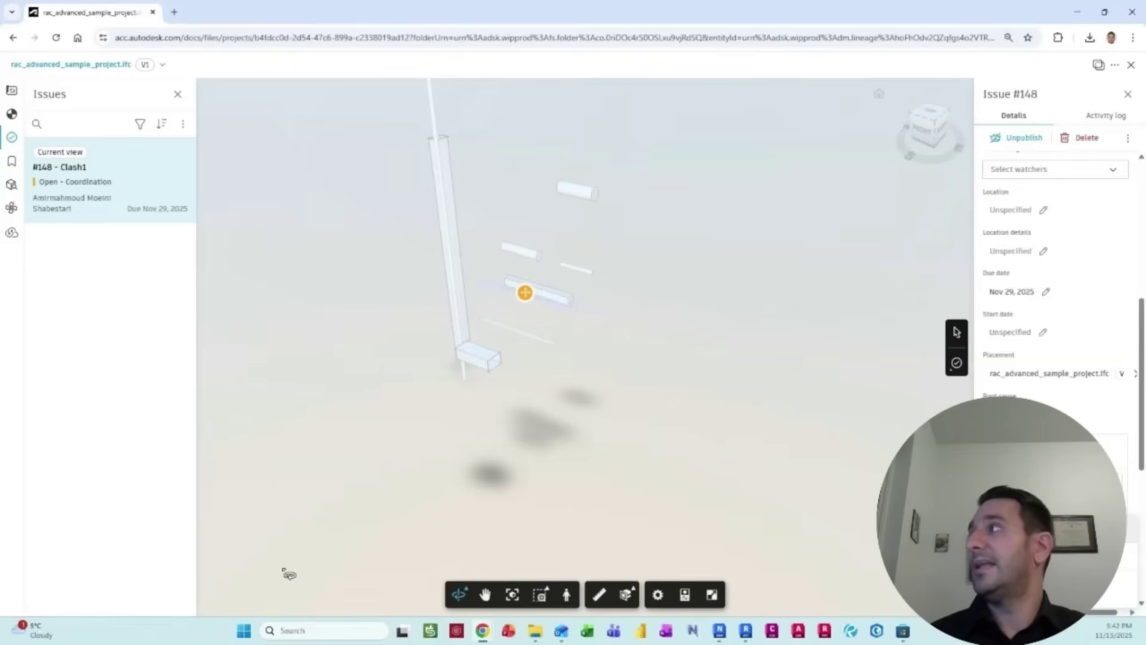
{"action": "left_click", "coordinate": [60, 174]}
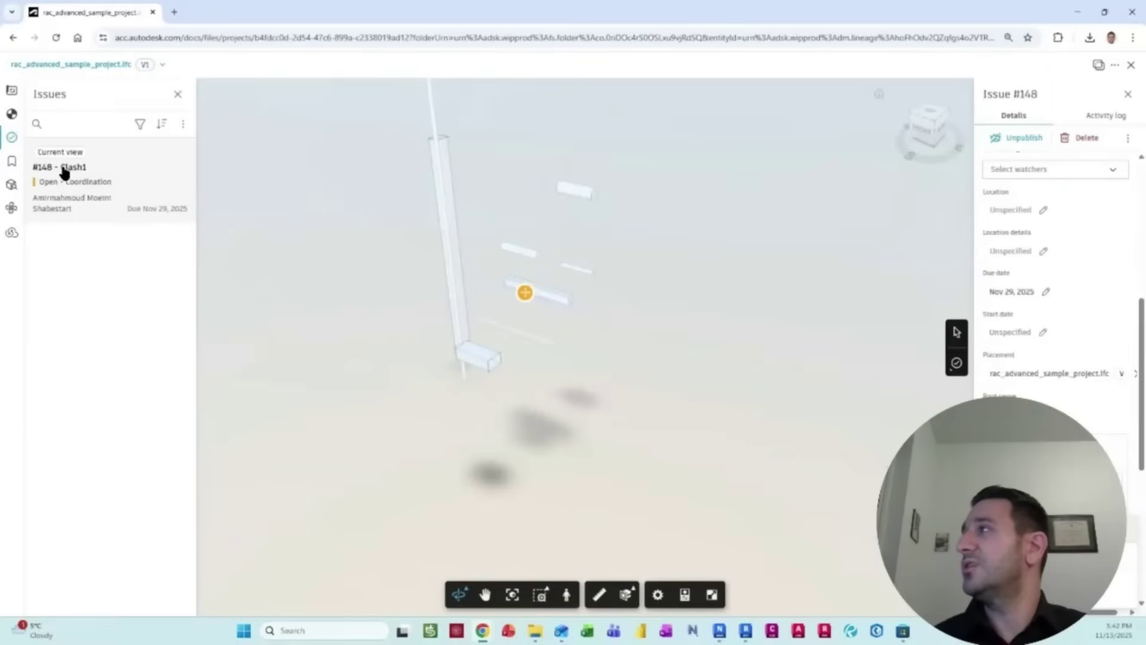
{"action": "left_click", "coordinate": [1100, 65]}
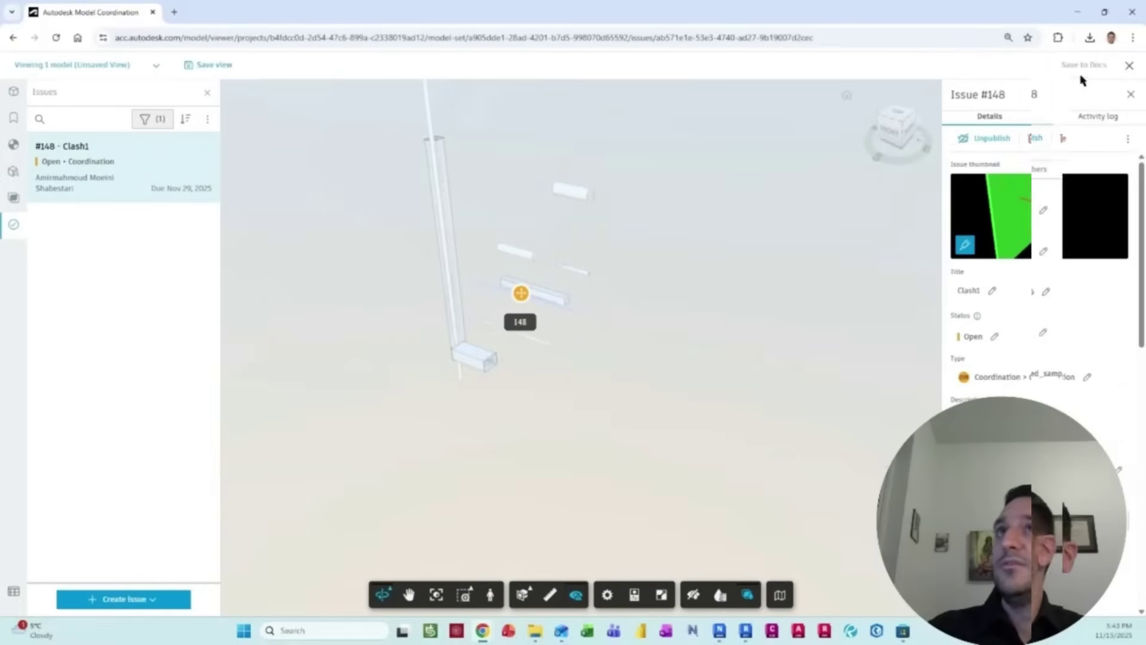
Open rac_advanced_sample_project.ifc and rst_advanced_sample_project.ifc together from the models list and display the Clash1 issue
{"action": "left_click", "coordinate": [1128, 66]}
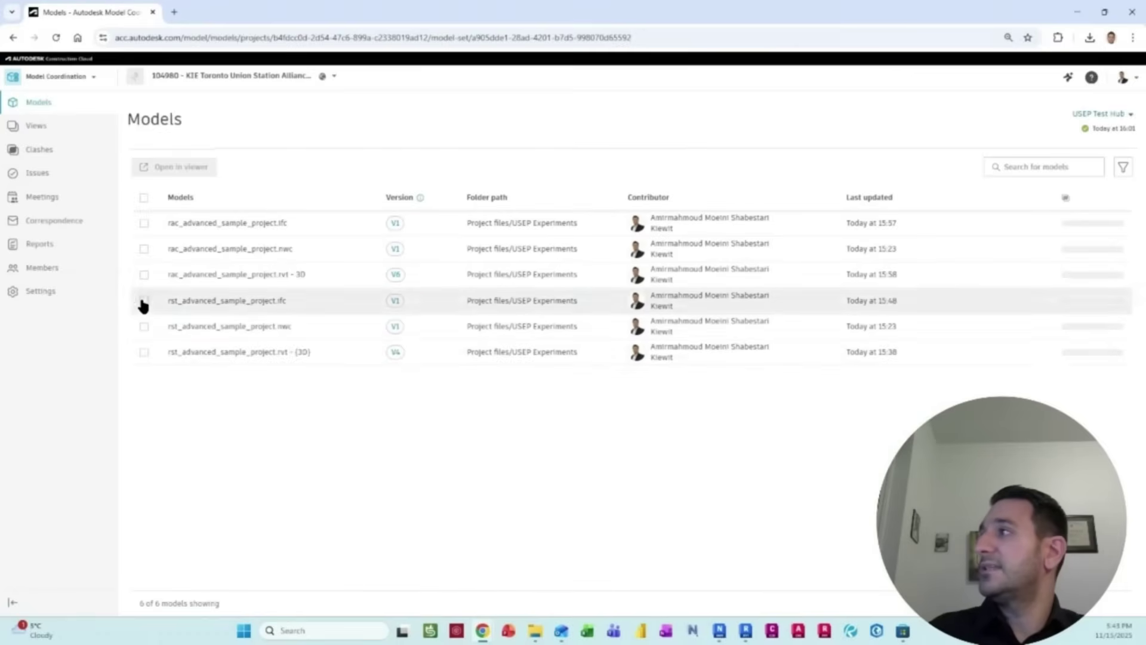
{"action": "left_click", "coordinate": [143, 300]}
{"action": "left_click", "coordinate": [144, 223]}
{"action": "left_click", "coordinate": [173, 169]}
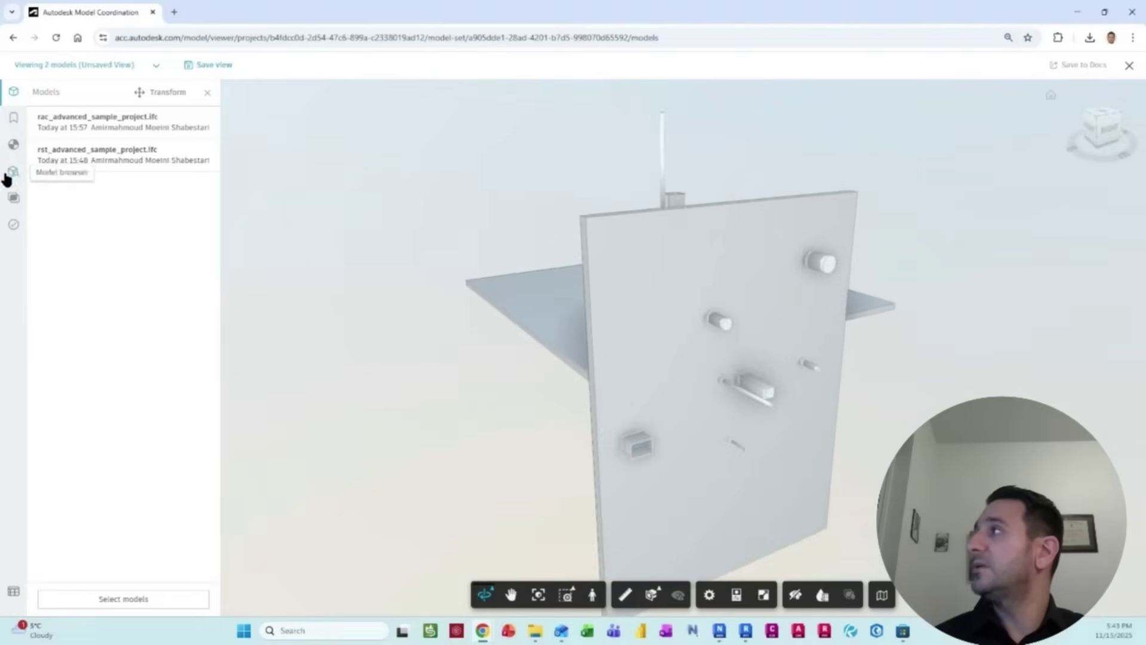
{"action": "left_click", "coordinate": [13, 227]}
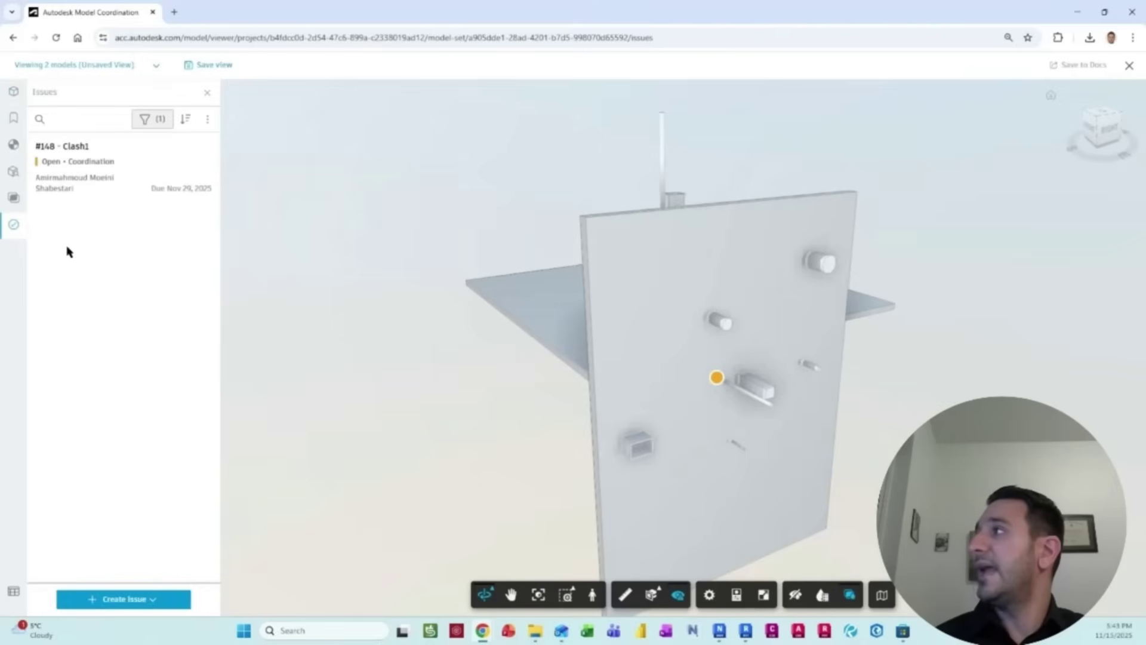
{"action": "left_click", "coordinate": [89, 174]}
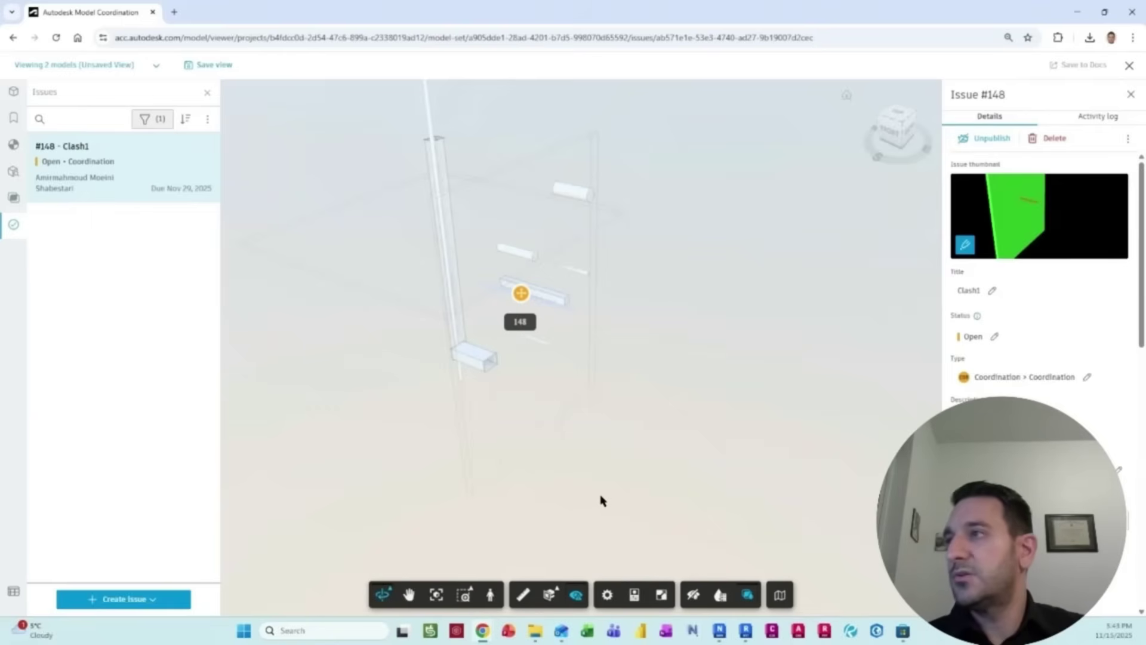
Switch to Revit with the BIMTrack Orthogonal View of the architectural model
{"action": "left_click", "coordinate": [745, 631]}
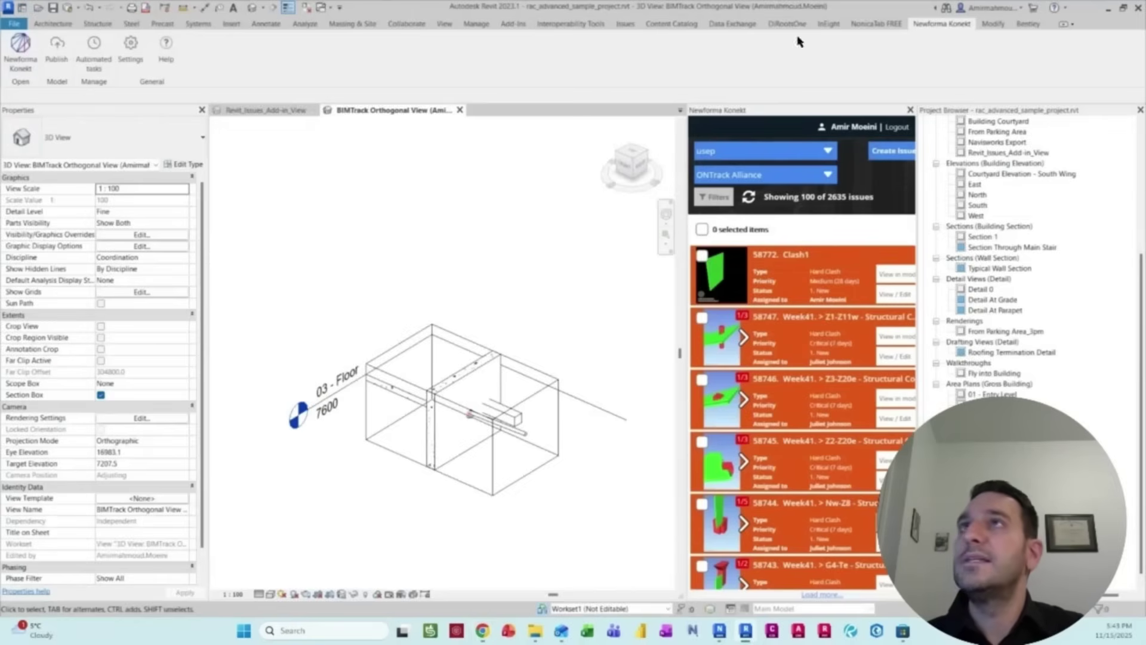